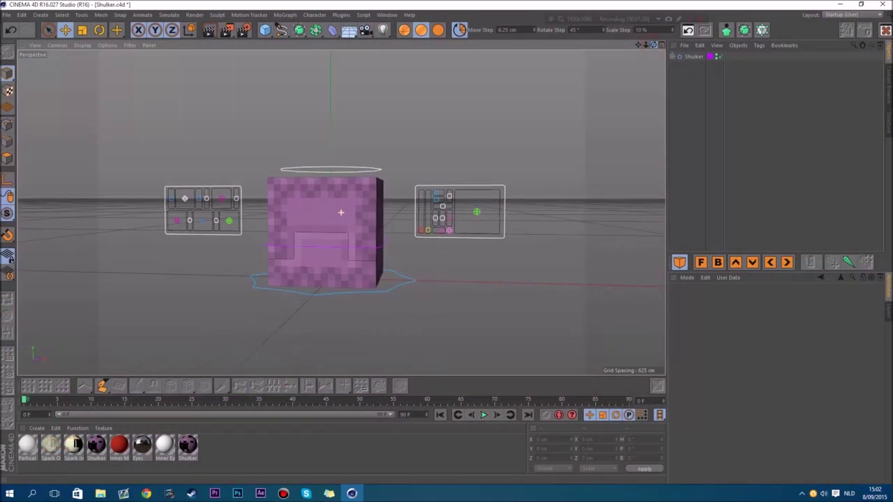
Select the Shulker rig and show only its custom attributes.
{"action": "left_click_drag", "start_coordinate": [637, 45], "coordinate": [613, 45]}
{"action": "scroll", "coordinate": [374, 237], "scroll_direction": "up", "scroll_amount": 3}
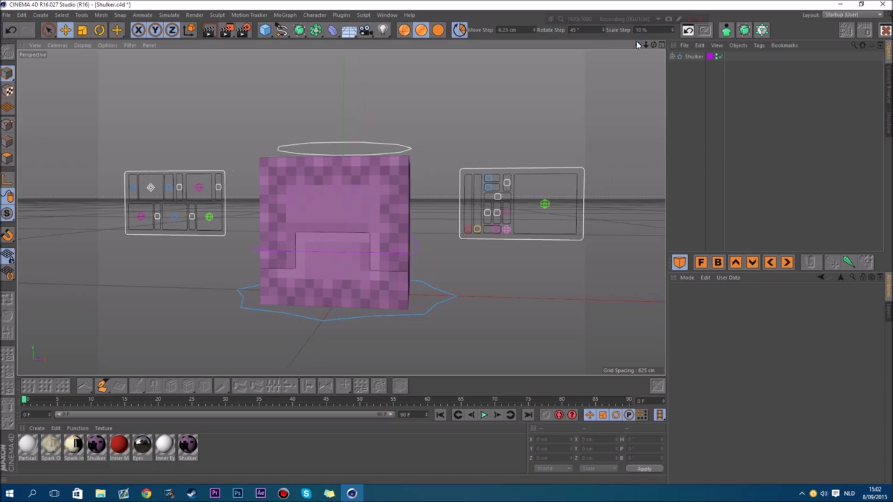
{"action": "left_click", "coordinate": [691, 56]}
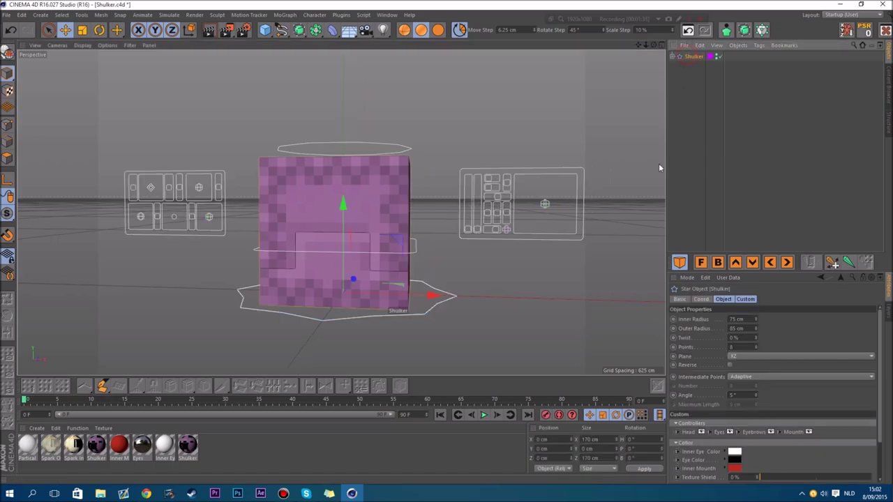
{"action": "left_click", "coordinate": [745, 298]}
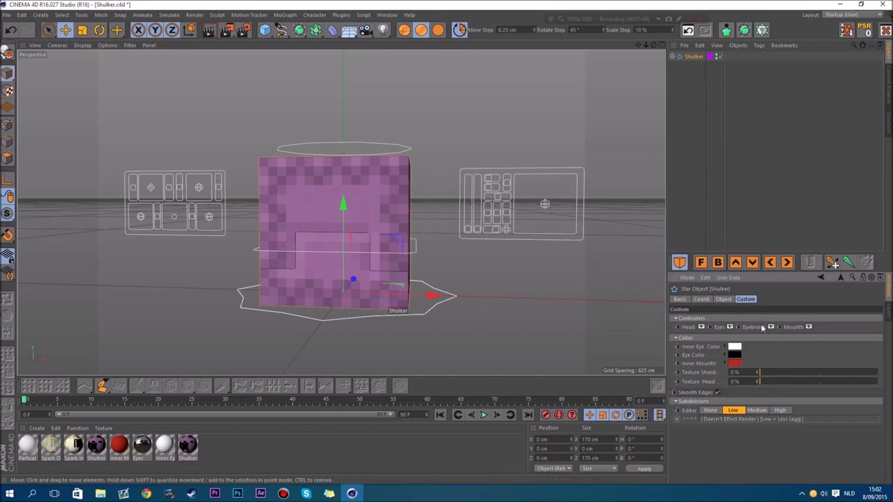
Hide the purple shell with the Enable/Disable controller so the head inside is exposed.
{"action": "scroll", "coordinate": [532, 263], "scroll_direction": "up", "scroll_amount": 2}
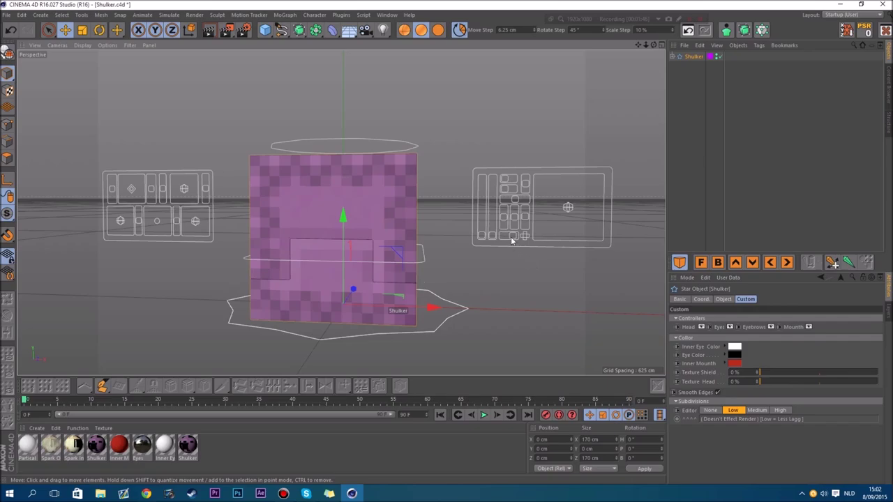
{"action": "left_click", "coordinate": [511, 240]}
{"action": "left_click_drag", "start_coordinate": [558, 240], "coordinate": [533, 239]}
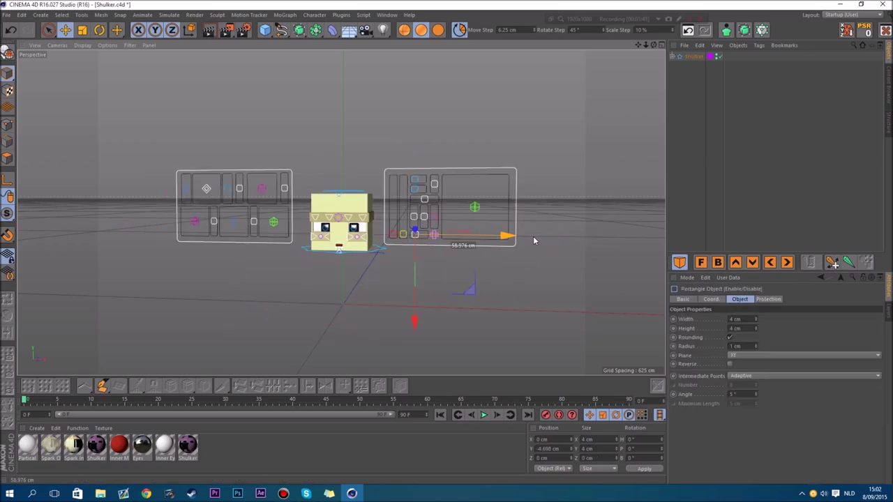
{"action": "scroll", "coordinate": [300, 236], "scroll_direction": "up", "scroll_amount": 4}
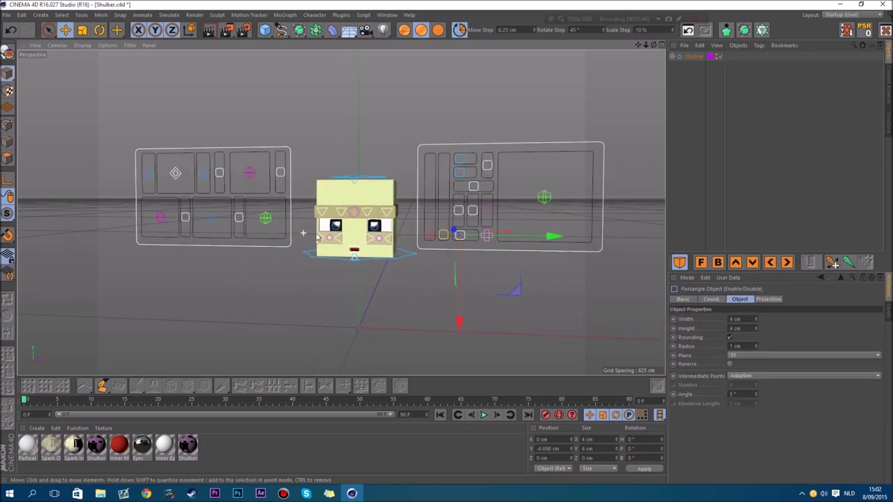
Select the Shulker rig and examine its face and mouth with the Head, Eyes, Eyebrows and Mounth controllers hidden and shown.
{"action": "left_click", "coordinate": [693, 58]}
{"action": "scroll", "coordinate": [310, 259], "scroll_direction": "up", "scroll_amount": 2}
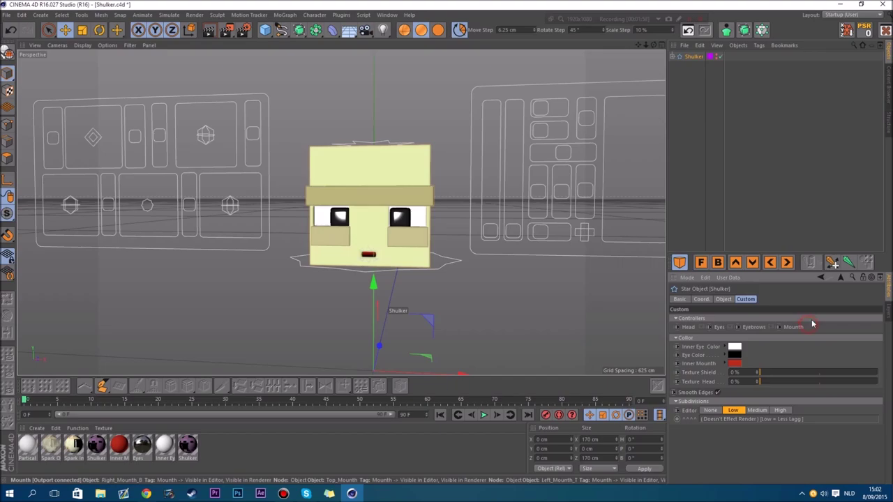
{"action": "scroll", "coordinate": [356, 159], "scroll_direction": "up", "scroll_amount": 2}
{"action": "scroll", "coordinate": [374, 257], "scroll_direction": "down", "scroll_amount": 4}
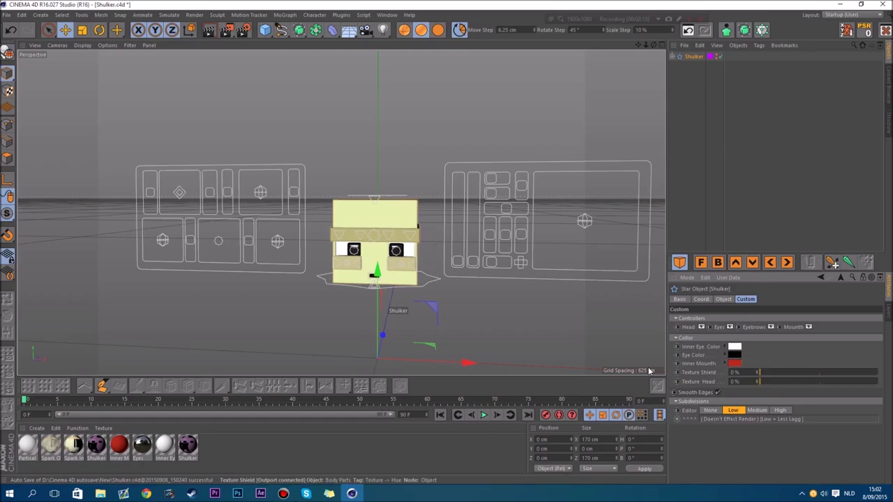
{"action": "scroll", "coordinate": [369, 277], "scroll_direction": "up", "scroll_amount": 10}
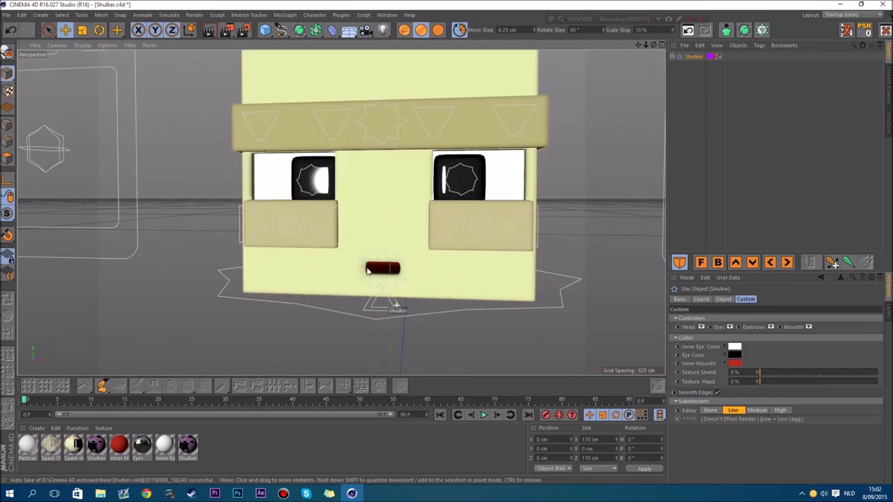
{"action": "scroll", "coordinate": [447, 300], "scroll_direction": "down", "scroll_amount": 6}
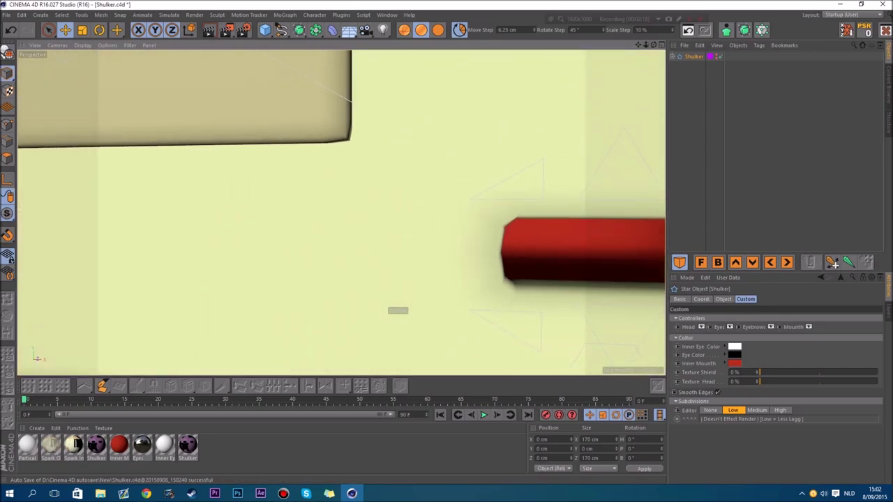
Show the shell again and recolour the Shulker with Texture Shield at 73% and Texture Head at 42%.
{"action": "left_click_drag", "start_coordinate": [647, 43], "coordinate": [639, 46]}
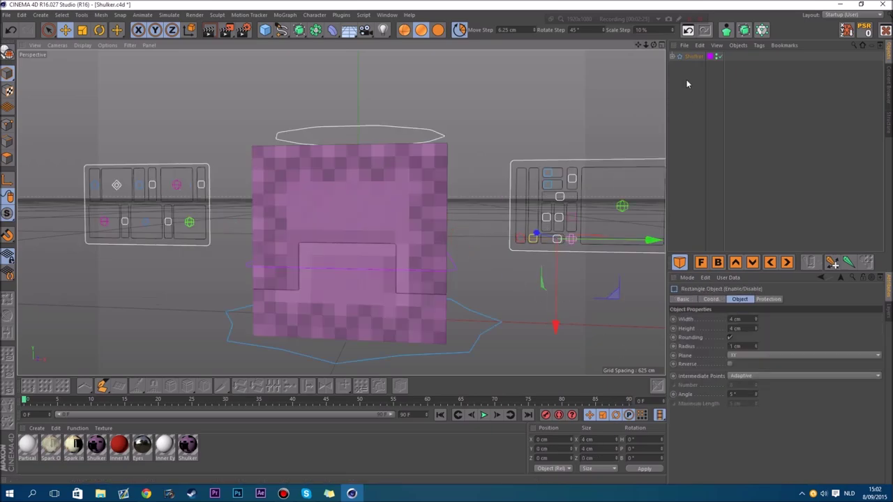
{"action": "left_click", "coordinate": [688, 60]}
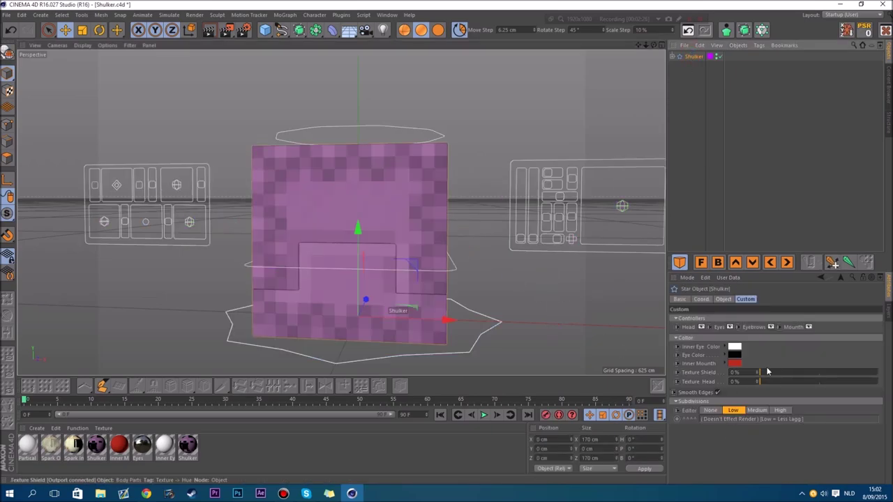
{"action": "left_click_drag", "start_coordinate": [767, 374], "coordinate": [870, 377]}
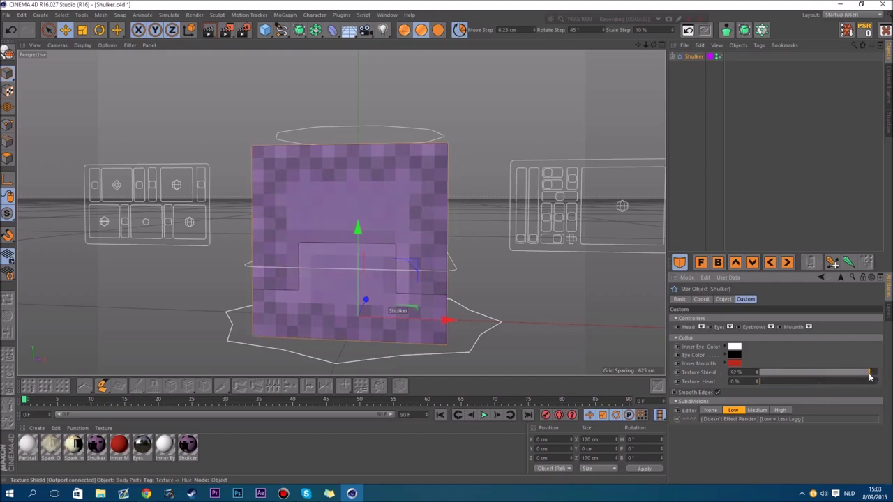
{"action": "left_click_drag", "start_coordinate": [862, 378], "coordinate": [846, 377]}
{"action": "left_click", "coordinate": [784, 383]}
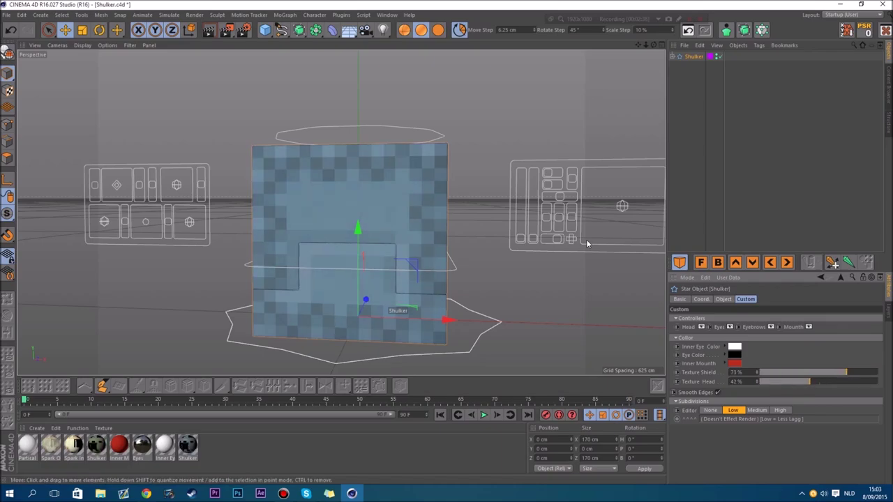
Hide the shell with the Enable/Disable controller and set the Shulker's Texture Head to 88%.
{"action": "left_click", "coordinate": [551, 239]}
{"action": "left_click_drag", "start_coordinate": [578, 240], "coordinate": [562, 240]}
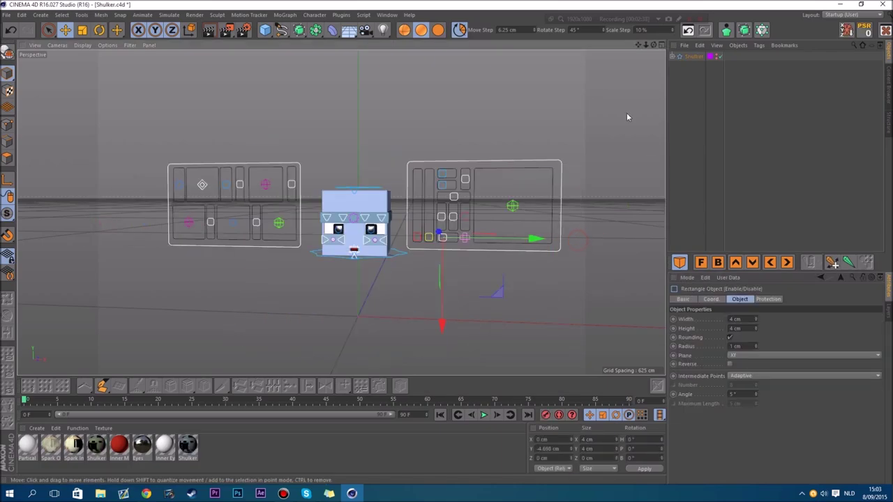
{"action": "left_click", "coordinate": [694, 55]}
{"action": "left_click_drag", "start_coordinate": [819, 382], "coordinate": [863, 382]}
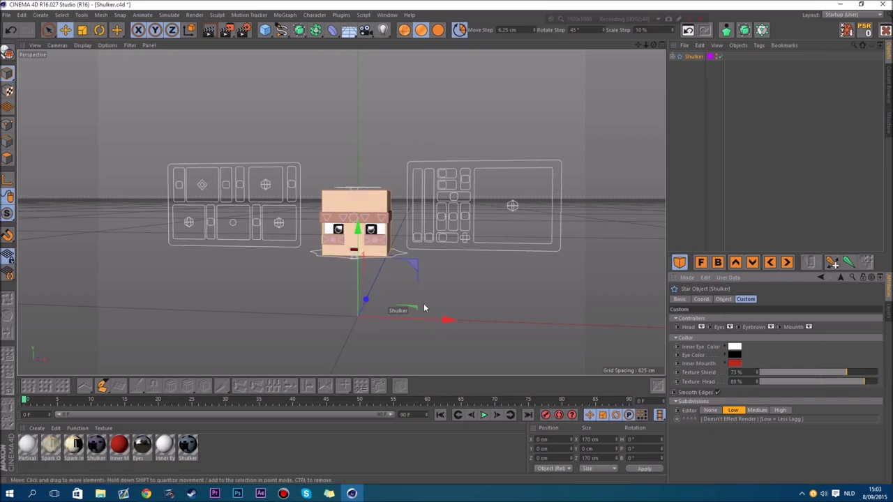
Inspect the recoloured head and reset both Texture Head and Texture Shield to 0%.
{"action": "scroll", "coordinate": [391, 286], "scroll_direction": "up", "scroll_amount": 4}
{"action": "scroll", "coordinate": [362, 268], "scroll_direction": "down", "scroll_amount": 5}
{"action": "scroll", "coordinate": [333, 252], "scroll_direction": "up", "scroll_amount": 3}
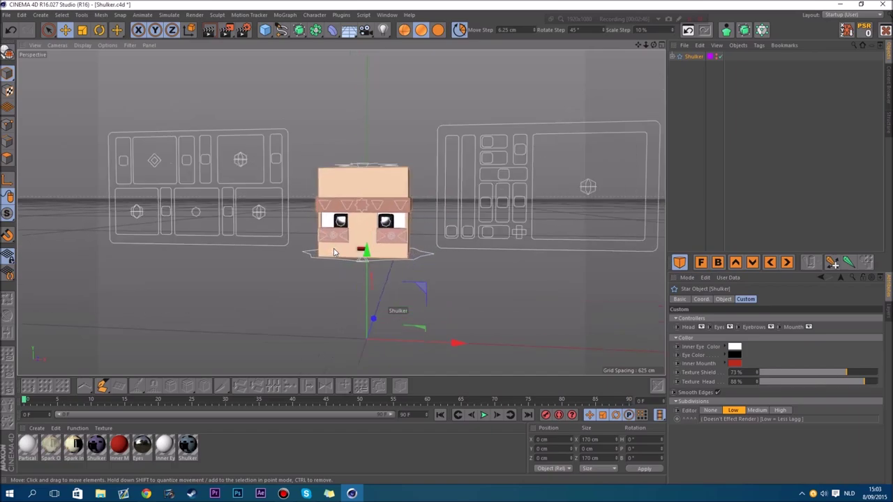
{"action": "scroll", "coordinate": [334, 252], "scroll_direction": "up", "scroll_amount": 2}
{"action": "left_click_drag", "start_coordinate": [843, 382], "coordinate": [706, 386]}
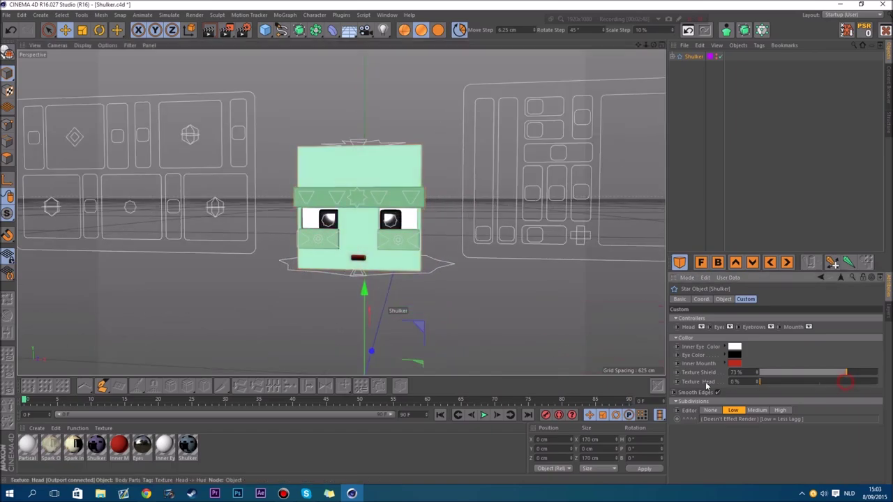
{"action": "left_click_drag", "start_coordinate": [836, 375], "coordinate": [759, 373]}
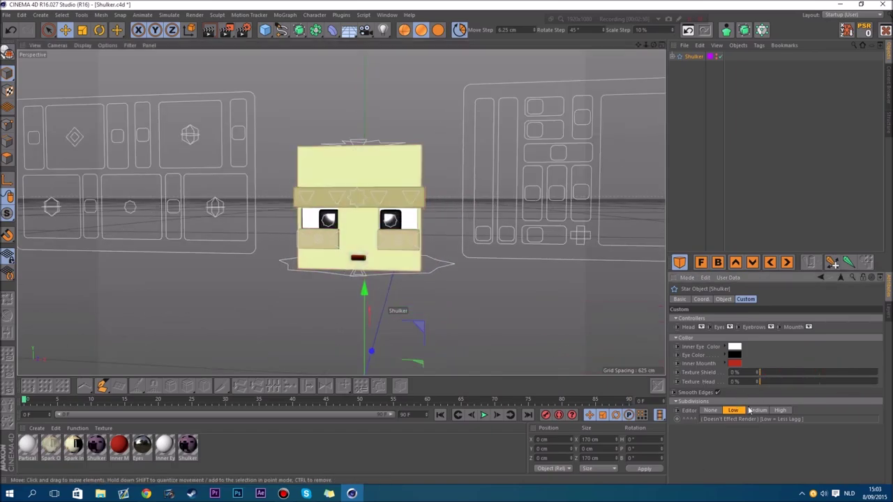
Turn off Smooth Edges, inspect the head's hard edges from an angle, and turn Smooth Edges back on.
{"action": "left_click_drag", "start_coordinate": [646, 47], "coordinate": [646, 97]}
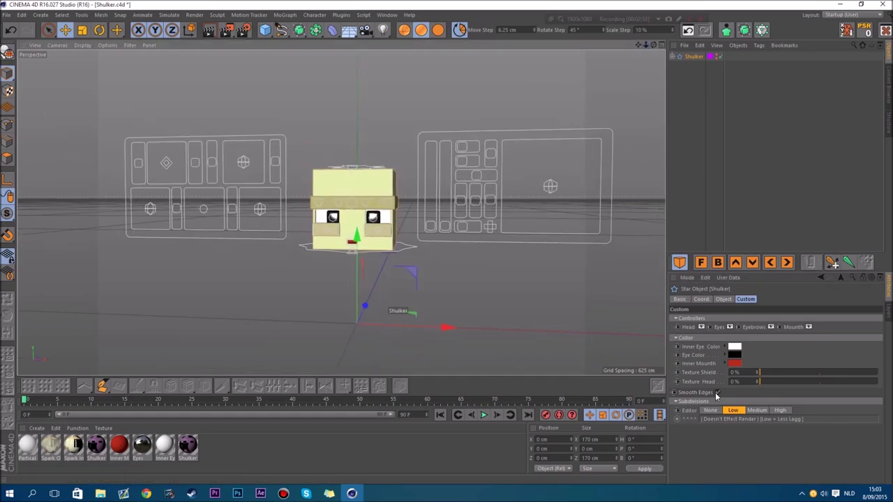
{"action": "left_click", "coordinate": [716, 393]}
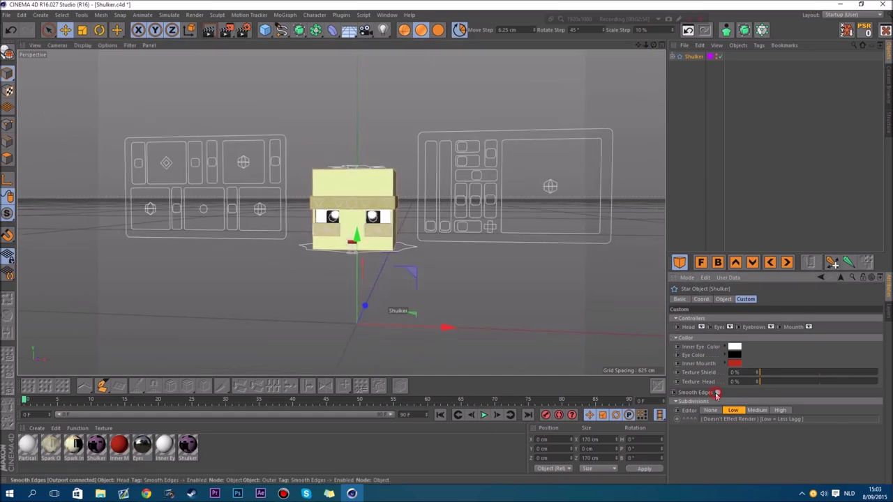
{"action": "scroll", "coordinate": [412, 179], "scroll_direction": "up", "scroll_amount": 3}
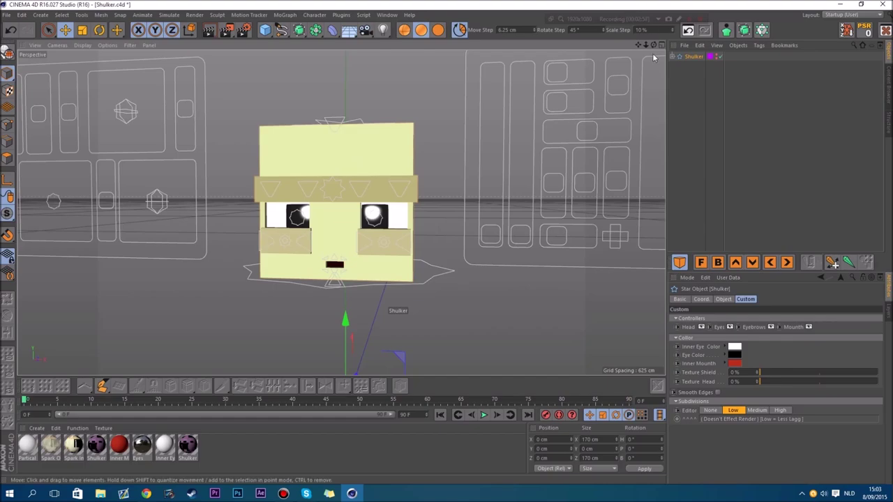
{"action": "left_click_drag", "start_coordinate": [653, 46], "coordinate": [603, 75]}
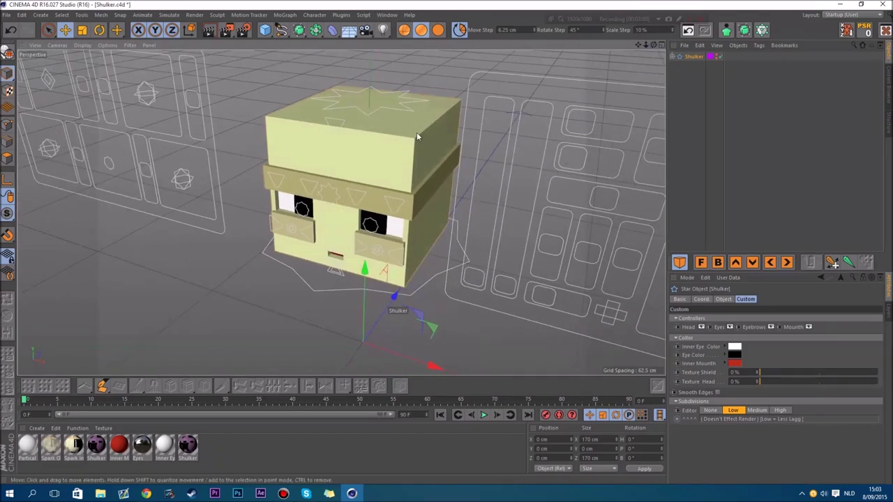
{"action": "left_click", "coordinate": [717, 393]}
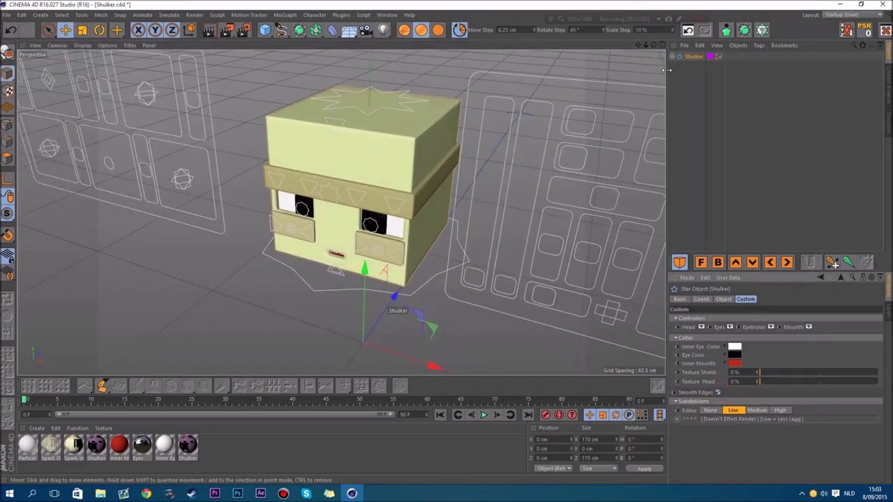
Bring the purple shell back around the head with the Enable/Disable controller.
{"action": "left_click_drag", "start_coordinate": [645, 45], "coordinate": [669, 32]}
{"action": "scroll", "coordinate": [324, 237], "scroll_direction": "up", "scroll_amount": 1}
{"action": "scroll", "coordinate": [341, 195], "scroll_direction": "up", "scroll_amount": 3}
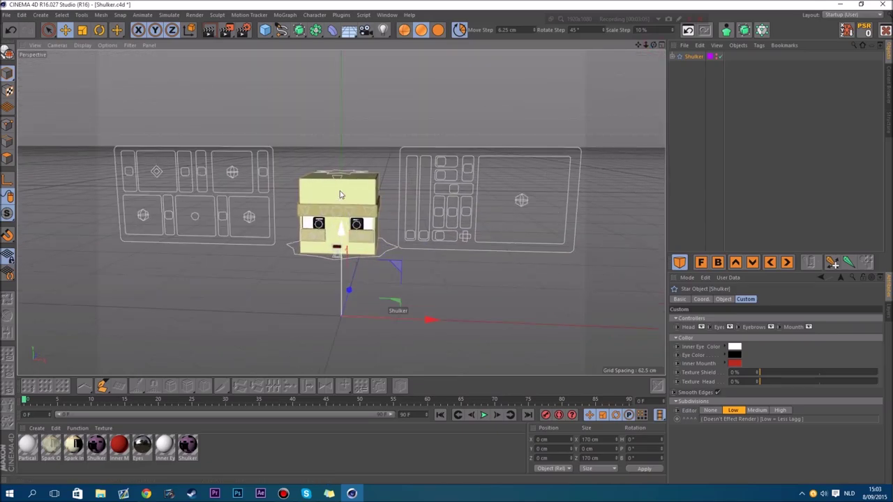
{"action": "left_click", "coordinate": [439, 236]}
{"action": "left_click_drag", "start_coordinate": [519, 238], "coordinate": [536, 242]}
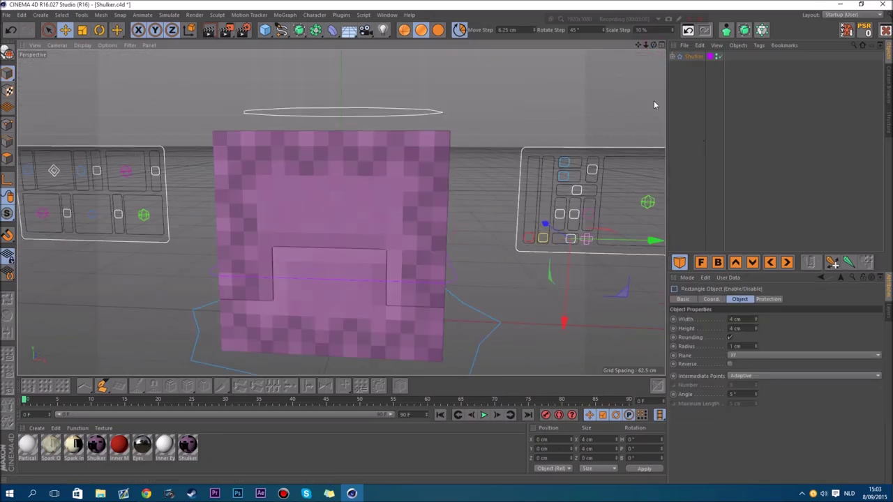
Set the Shulker's editor subdivisions to None and display the model shaded with its mesh lines.
{"action": "left_click", "coordinate": [692, 56]}
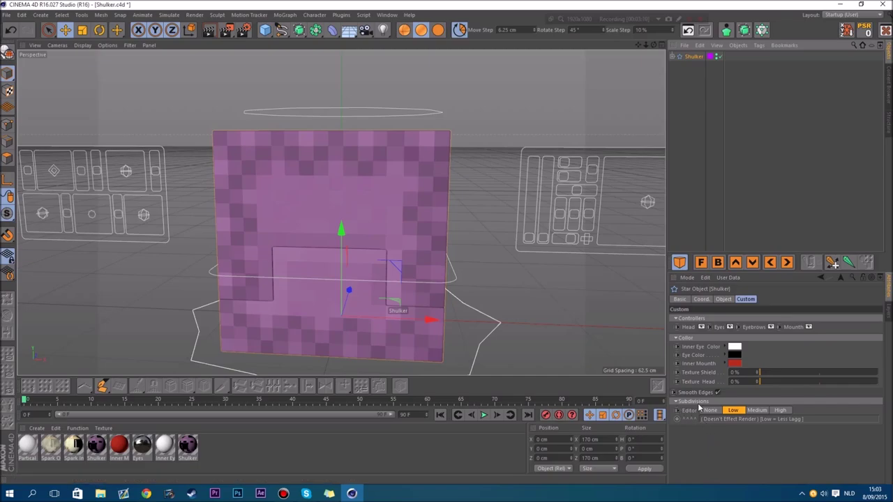
{"action": "mouse_move", "coordinate": [646, 46]}
{"action": "left_mouse_down"}
{"action": "mouse_move", "coordinate": [593, 48]}
{"action": "mouse_move", "coordinate": [649, 46]}
{"action": "left_mouse_up"}
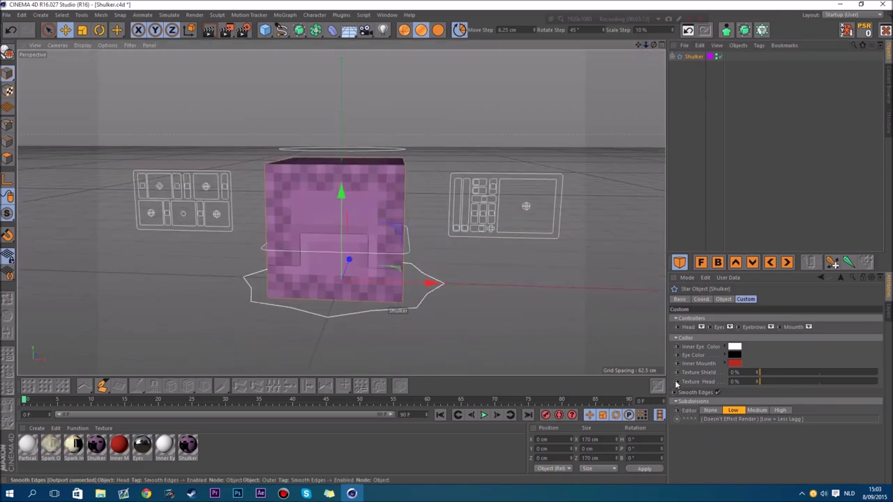
{"action": "left_click", "coordinate": [710, 410]}
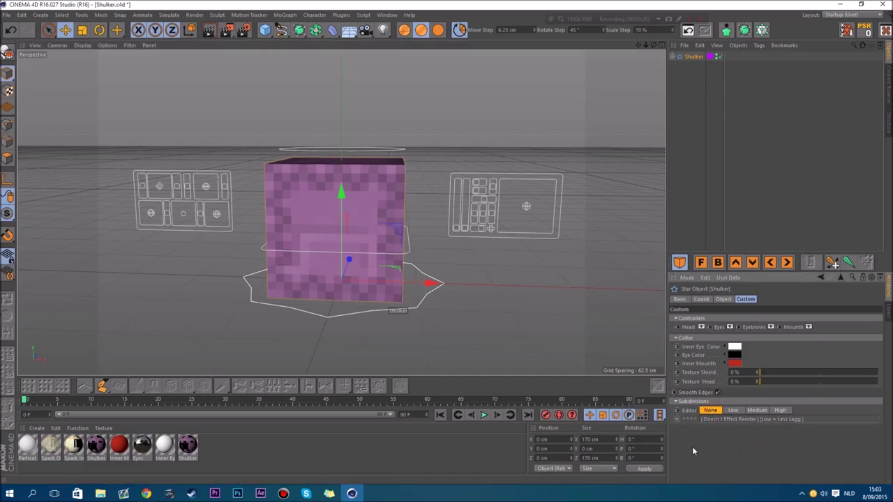
{"action": "left_click", "coordinate": [403, 31]}
{"action": "scroll", "coordinate": [350, 248], "scroll_direction": "up", "scroll_amount": 3}
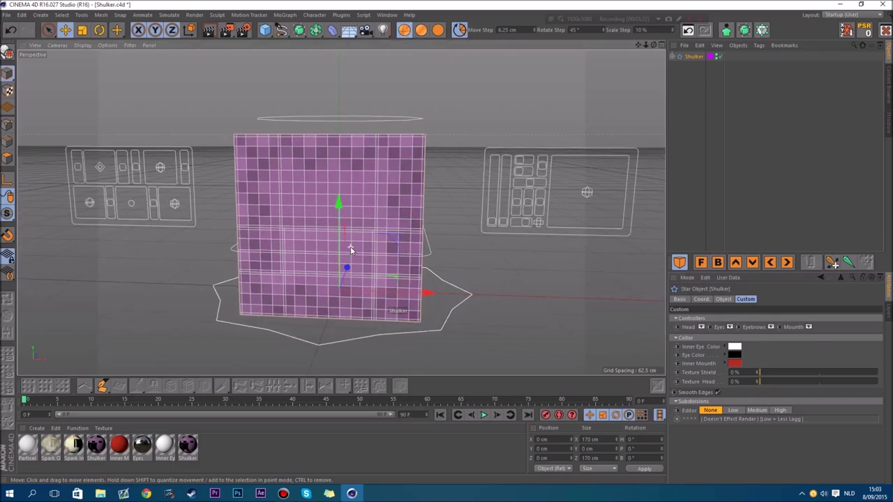
{"action": "scroll", "coordinate": [350, 248], "scroll_direction": "up", "scroll_amount": 1}
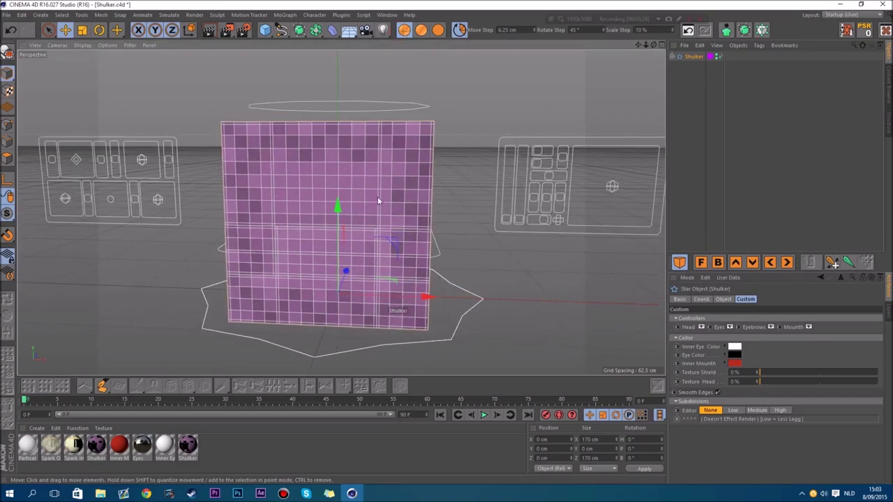
Raise the editor subdivisions through Low and Medium to High, comparing the mesh density on the shell.
{"action": "left_click", "coordinate": [732, 411]}
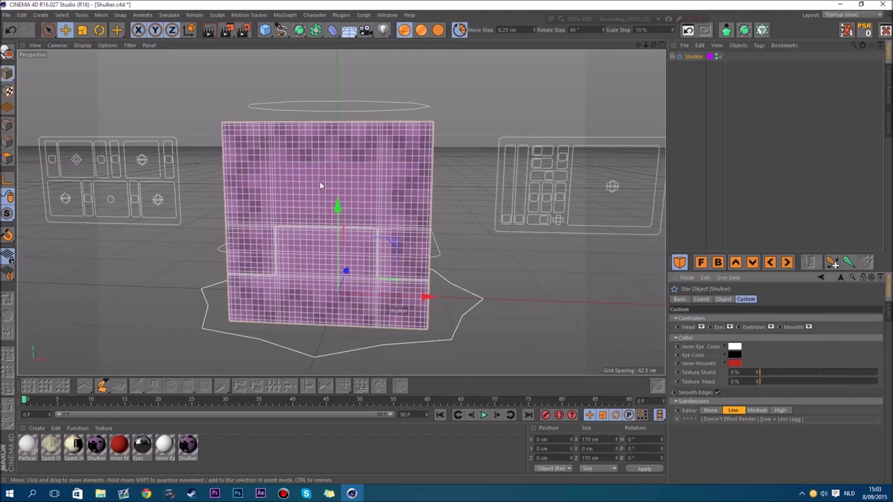
{"action": "scroll", "coordinate": [266, 231], "scroll_direction": "up", "scroll_amount": 2}
{"action": "scroll", "coordinate": [267, 231], "scroll_direction": "down", "scroll_amount": 3}
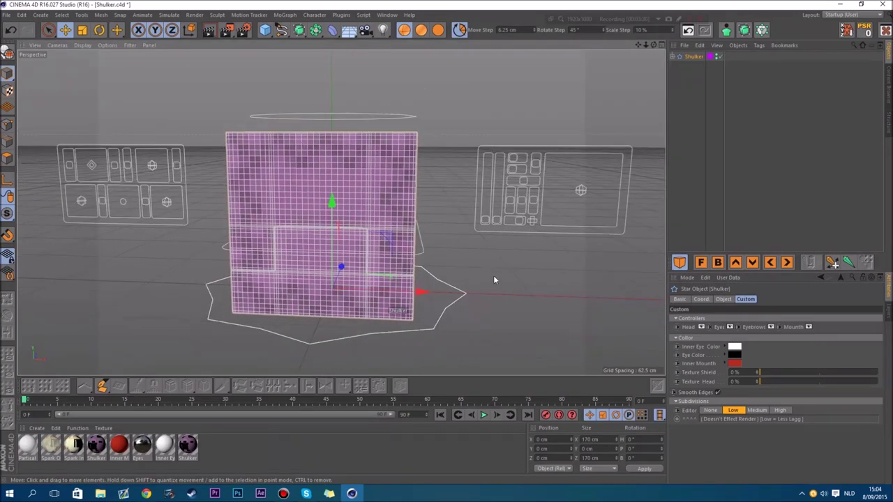
{"action": "left_click", "coordinate": [759, 411]}
{"action": "left_click", "coordinate": [780, 410]}
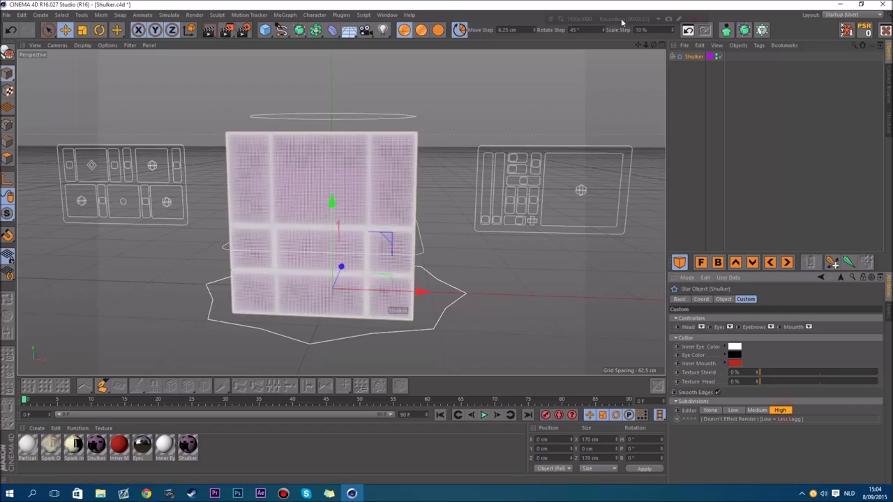
{"action": "left_click_drag", "start_coordinate": [654, 45], "coordinate": [502, 128]}
{"action": "scroll", "coordinate": [276, 182], "scroll_direction": "up", "scroll_amount": 3}
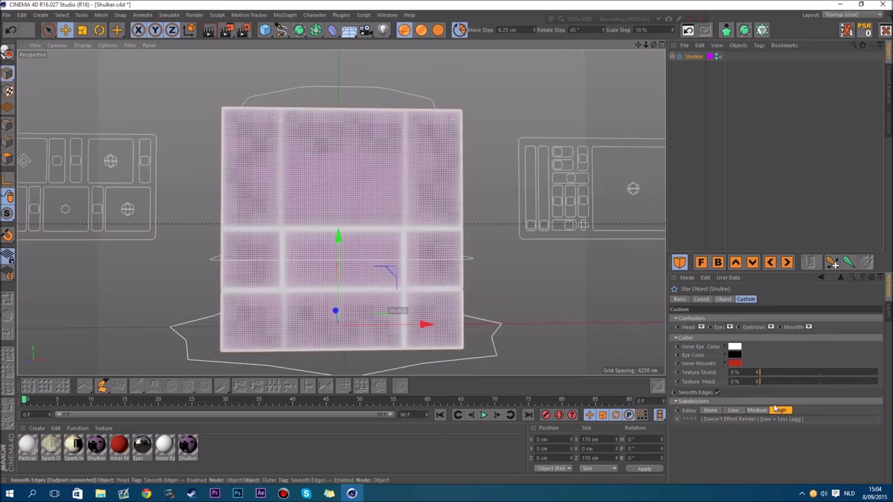
Set the Shulker's editor subdivisions to Low and deselect the rig.
{"action": "left_click", "coordinate": [734, 411]}
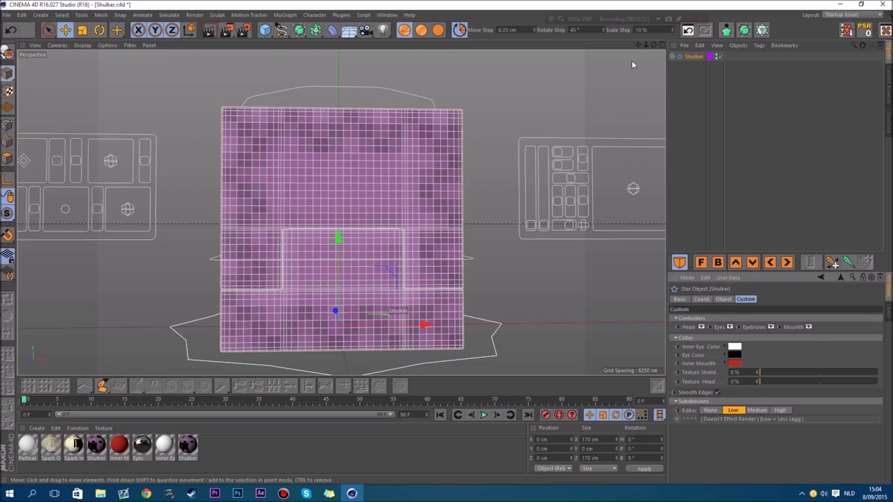
{"action": "left_click_drag", "start_coordinate": [653, 44], "coordinate": [663, 62]}
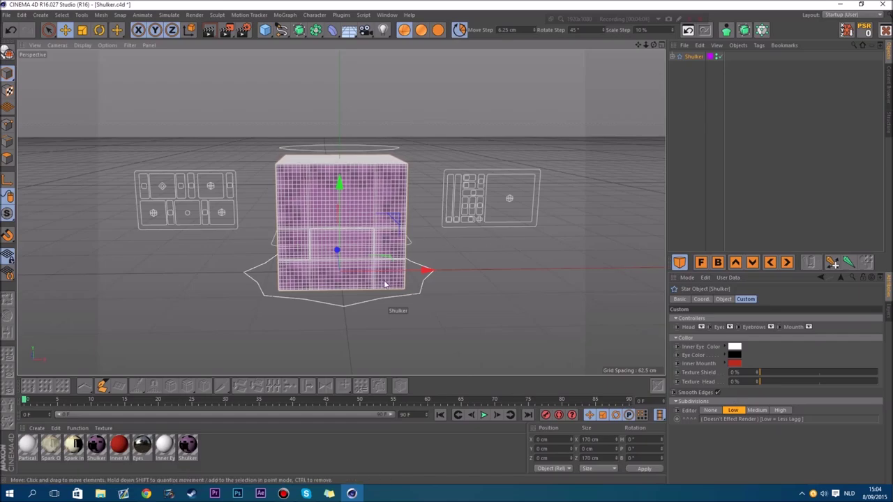
{"action": "scroll", "coordinate": [385, 284], "scroll_direction": "up", "scroll_amount": 2}
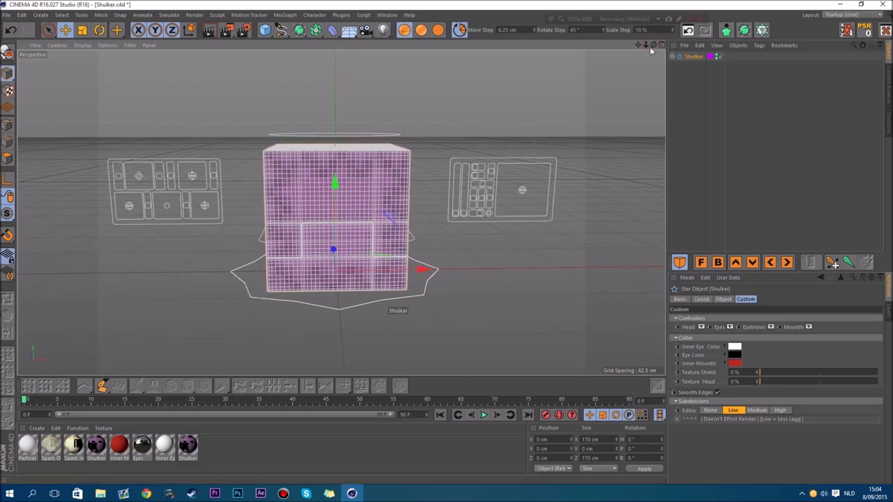
{"action": "left_click_drag", "start_coordinate": [651, 48], "coordinate": [646, 48]}
{"action": "left_click", "coordinate": [303, 117]}
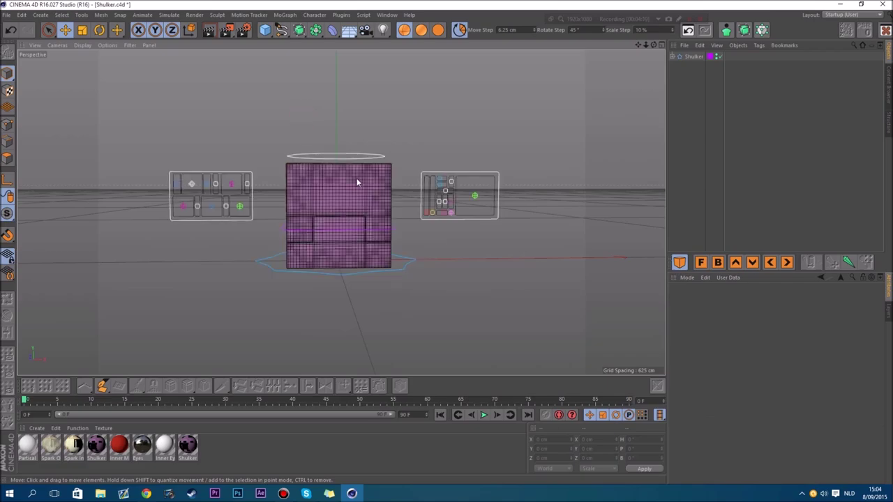
Bend the shell by moving the ring controller above it 25 cm along X and rotating it.
{"action": "left_click", "coordinate": [359, 157]}
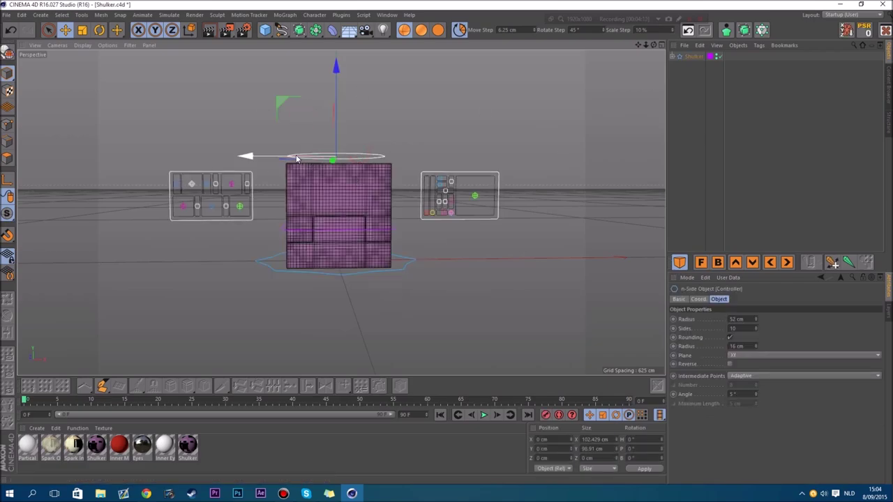
{"action": "left_click_drag", "start_coordinate": [295, 155], "coordinate": [269, 159]}
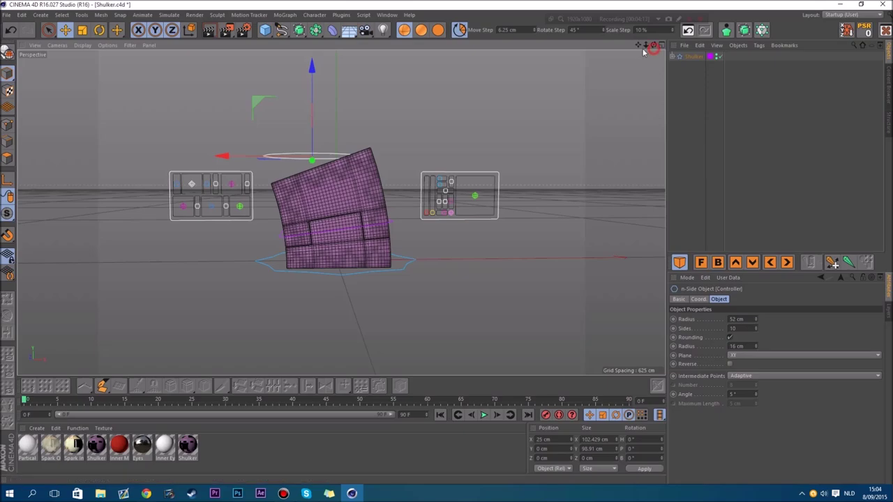
{"action": "left_click_drag", "start_coordinate": [653, 51], "coordinate": [561, 53]}
{"action": "key", "text": "r"}
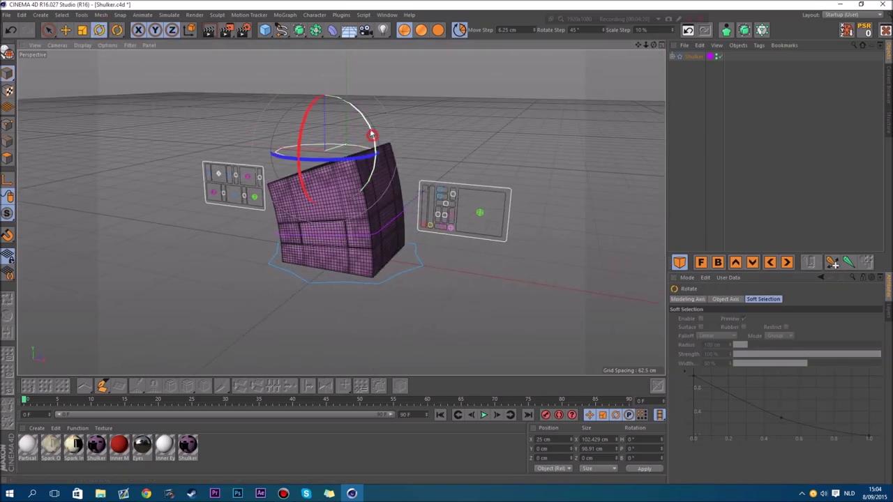
{"action": "left_click_drag", "start_coordinate": [365, 124], "coordinate": [377, 140]}
Slide the rotated ring controller around to bend the shell in other directions, and reset its position and rotation.
{"action": "key", "text": "e"}
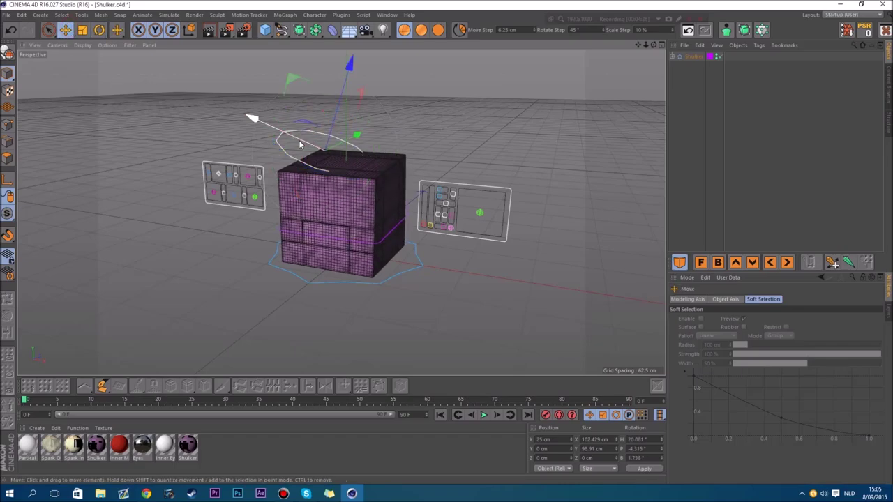
{"action": "left_click_drag", "start_coordinate": [300, 143], "coordinate": [271, 203]}
{"action": "left_click_drag", "start_coordinate": [341, 146], "coordinate": [482, 137]}
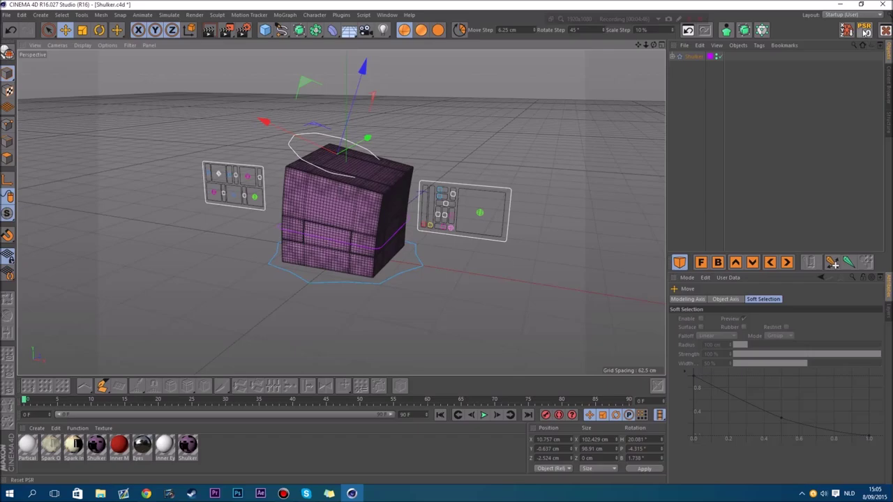
{"action": "left_click", "coordinate": [865, 32]}
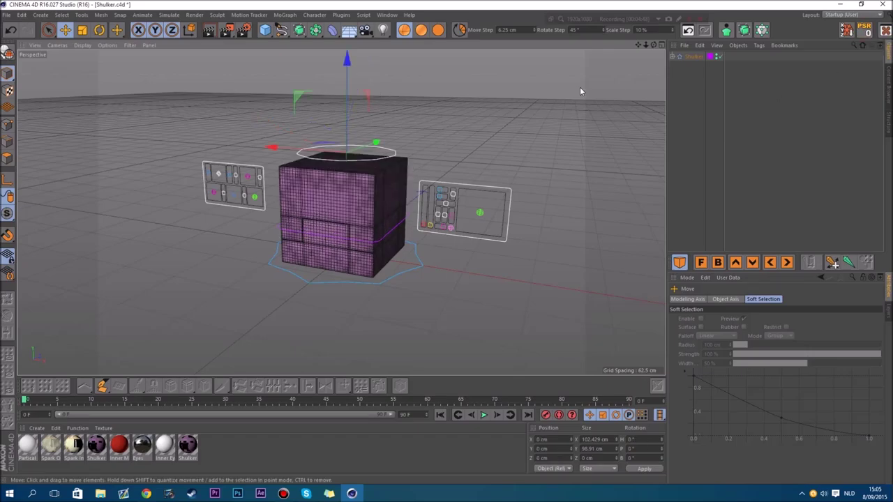
Lift the upper shell freely off its base with Top_Controller, and undo the move.
{"action": "left_click_drag", "start_coordinate": [655, 47], "coordinate": [655, 48]}
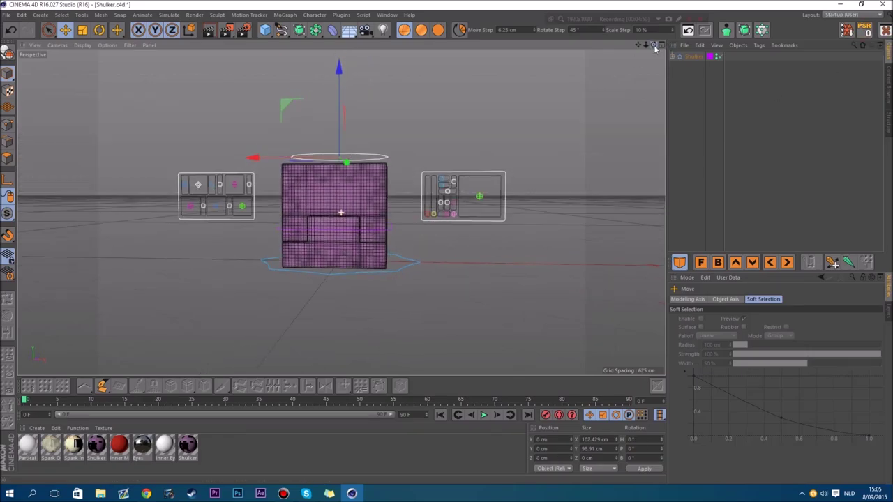
{"action": "left_click", "coordinate": [394, 231]}
{"action": "left_click_drag", "start_coordinate": [336, 198], "coordinate": [440, 165]}
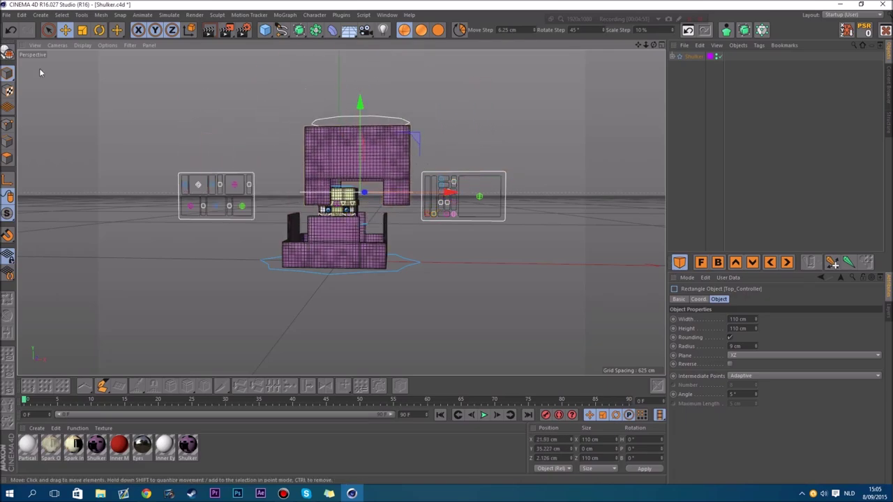
{"action": "left_click", "coordinate": [10, 30]}
{"action": "left_click", "coordinate": [10, 32]}
Raise the first Amounth slider on the shell's control board, and undo the change.
{"action": "scroll", "coordinate": [421, 232], "scroll_direction": "up", "scroll_amount": 2}
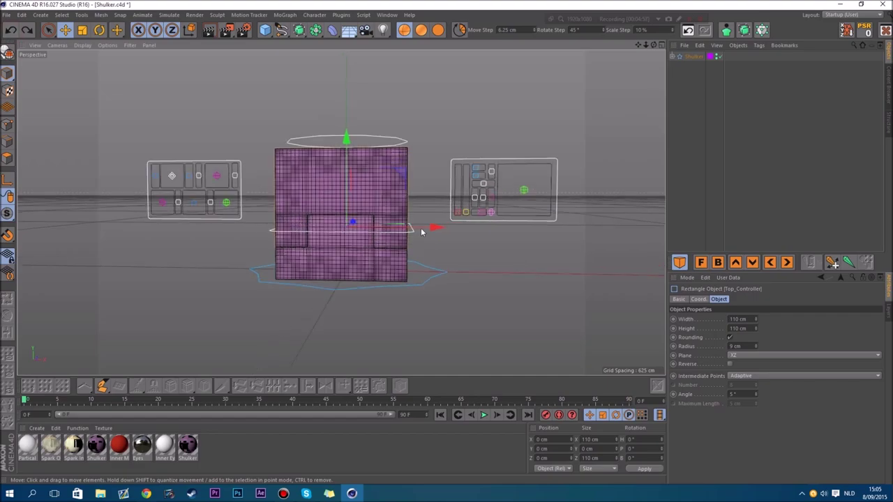
{"action": "left_click", "coordinate": [459, 210]}
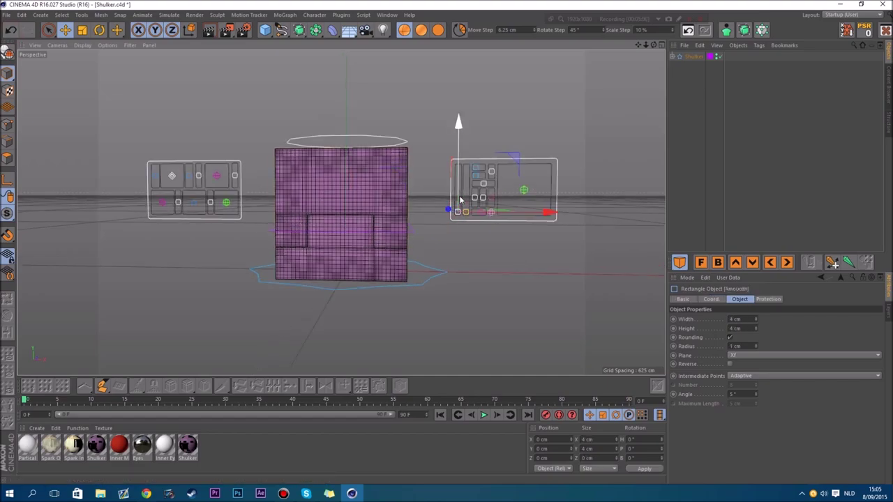
{"action": "left_click_drag", "start_coordinate": [460, 200], "coordinate": [450, 99]}
{"action": "key", "text": "ctrl+z"}
Move the whole Shulker rig about 21 cm along X with its star-shaped base controller, and reset its position.
{"action": "mouse_move", "coordinate": [654, 45]}
{"action": "left_mouse_down"}
{"action": "mouse_move", "coordinate": [632, 58]}
{"action": "mouse_move", "coordinate": [645, 41]}
{"action": "left_mouse_up"}
{"action": "left_click_drag", "start_coordinate": [341, 212], "coordinate": [345, 209], "text": "alt"}
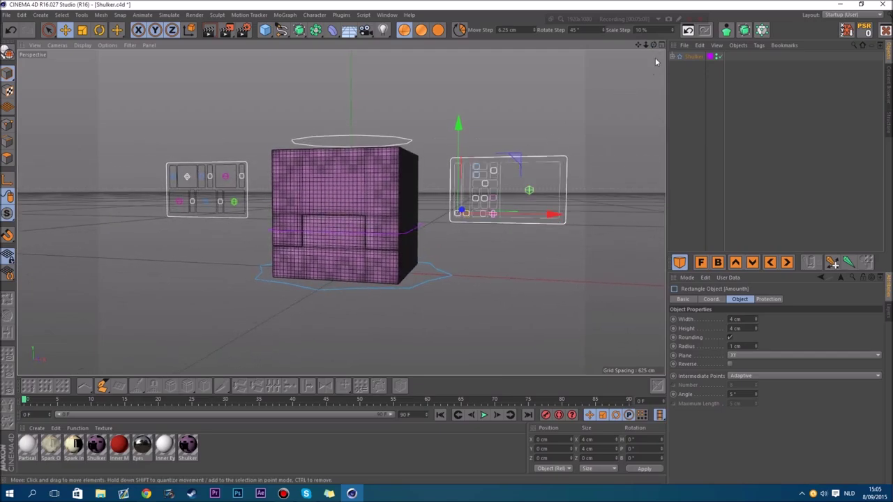
{"action": "left_click_drag", "start_coordinate": [653, 44], "coordinate": [650, 75]}
{"action": "left_click", "coordinate": [441, 273]}
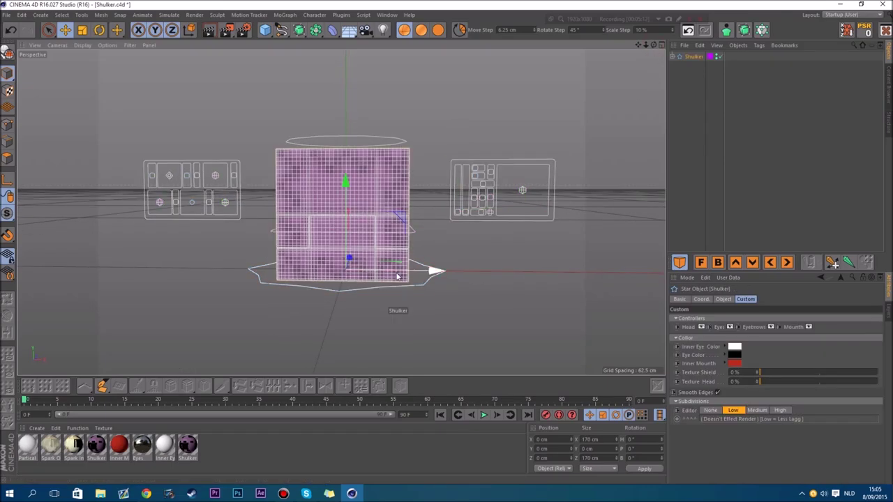
{"action": "left_click_drag", "start_coordinate": [399, 275], "coordinate": [441, 282]}
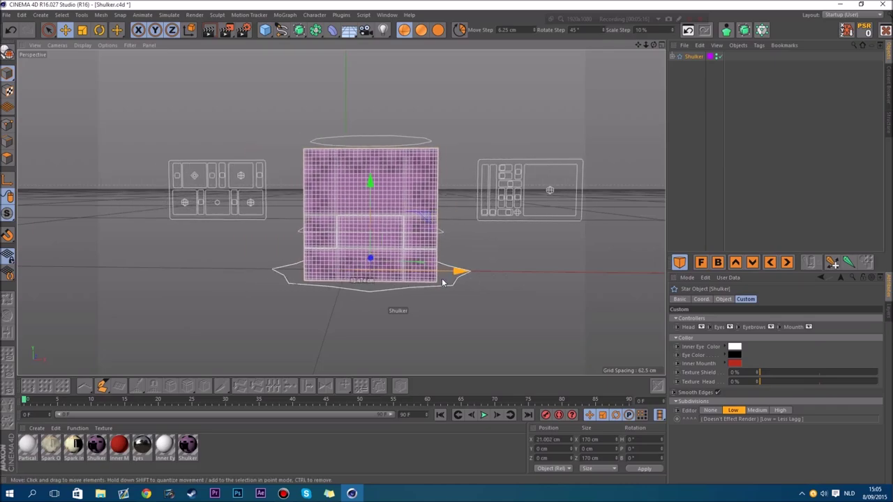
{"action": "left_click", "coordinate": [868, 32]}
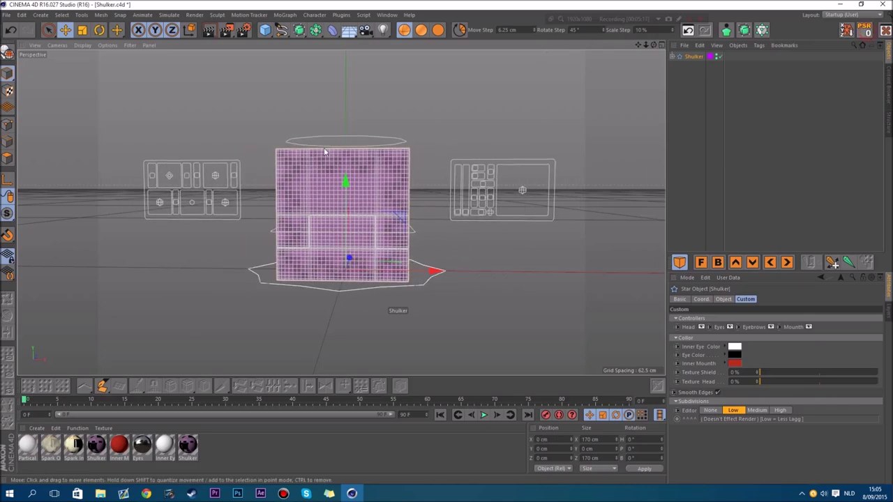
Lift the upper shell by raising the first Amounth slider to about 34 cm, and look at the exposed head.
{"action": "left_click", "coordinate": [481, 149]}
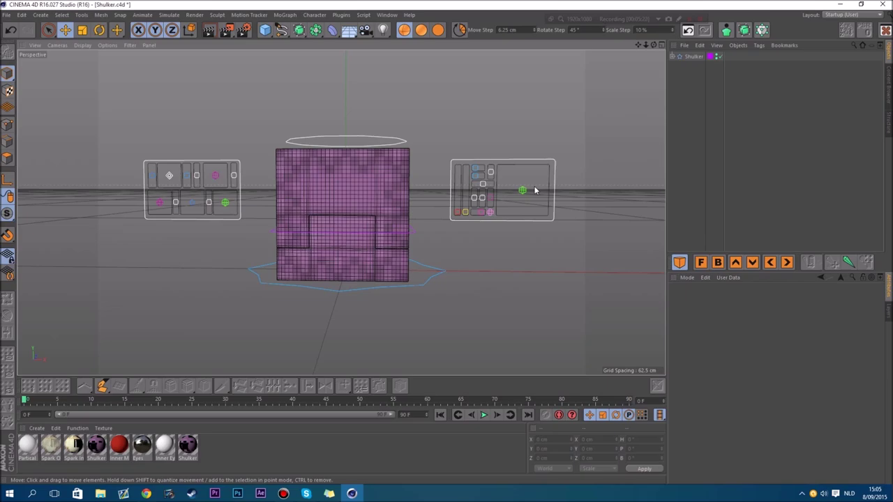
{"action": "left_click_drag", "start_coordinate": [654, 44], "coordinate": [544, 38]}
{"action": "left_click_drag", "start_coordinate": [687, 101], "coordinate": [627, 127]}
{"action": "left_click", "coordinate": [465, 212]}
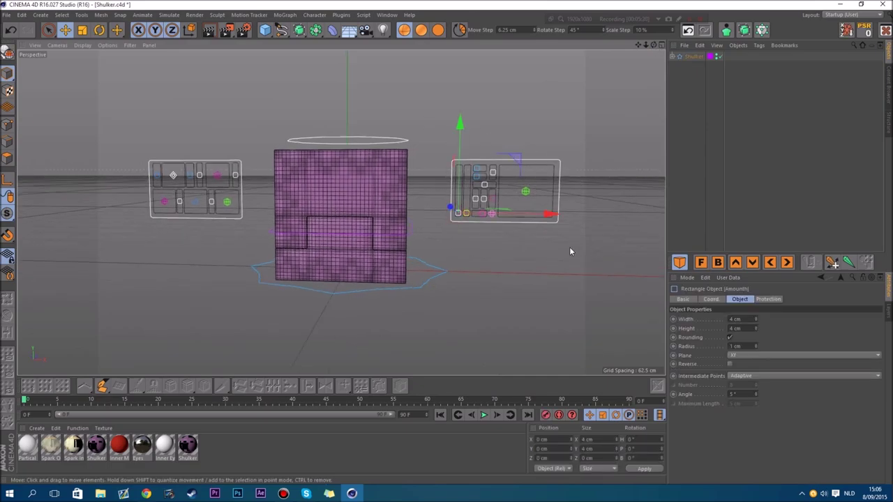
{"action": "scroll", "coordinate": [458, 219], "scroll_direction": "up", "scroll_amount": 2}
{"action": "left_click_drag", "start_coordinate": [458, 171], "coordinate": [459, 92]}
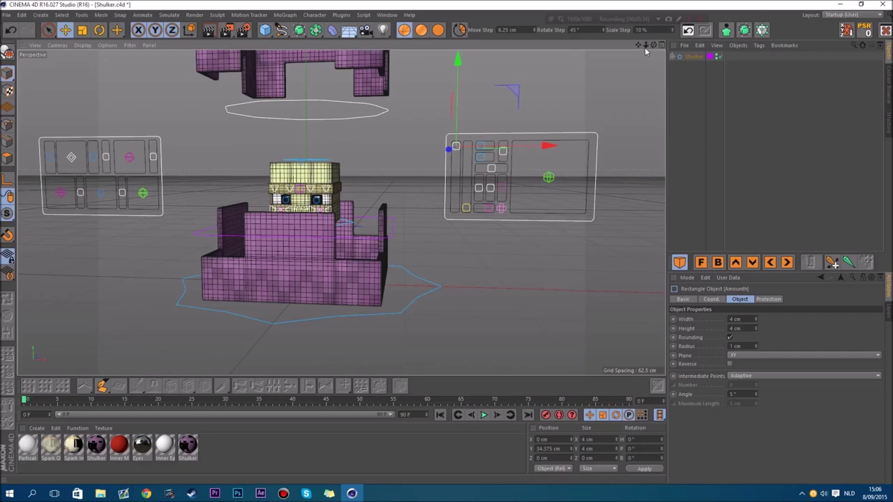
{"action": "left_click_drag", "start_coordinate": [646, 47], "coordinate": [683, 73]}
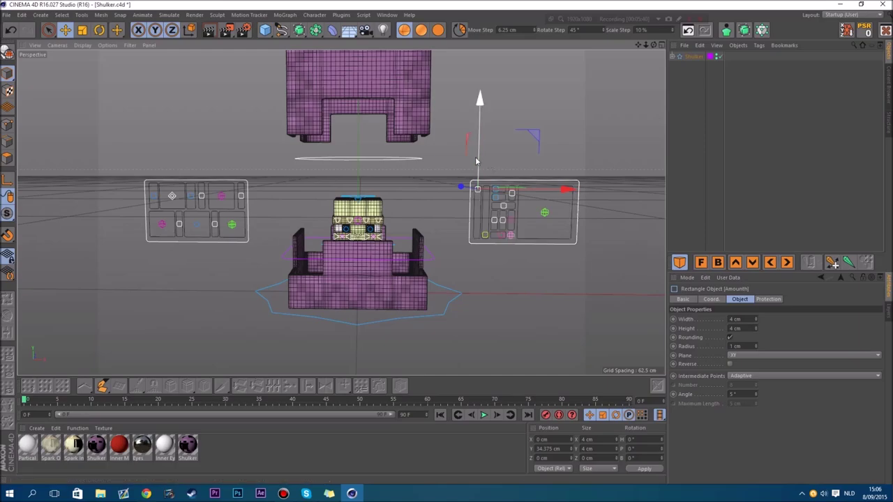
Lower the upper shell back onto its base, try the second Amounth slider, and clear the selection.
{"action": "left_click_drag", "start_coordinate": [476, 161], "coordinate": [482, 251]}
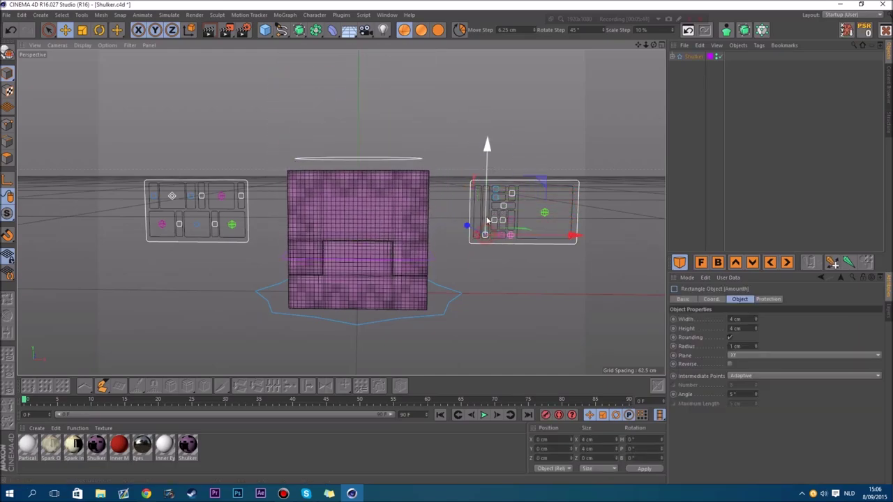
{"action": "left_click_drag", "start_coordinate": [487, 221], "coordinate": [467, 227]}
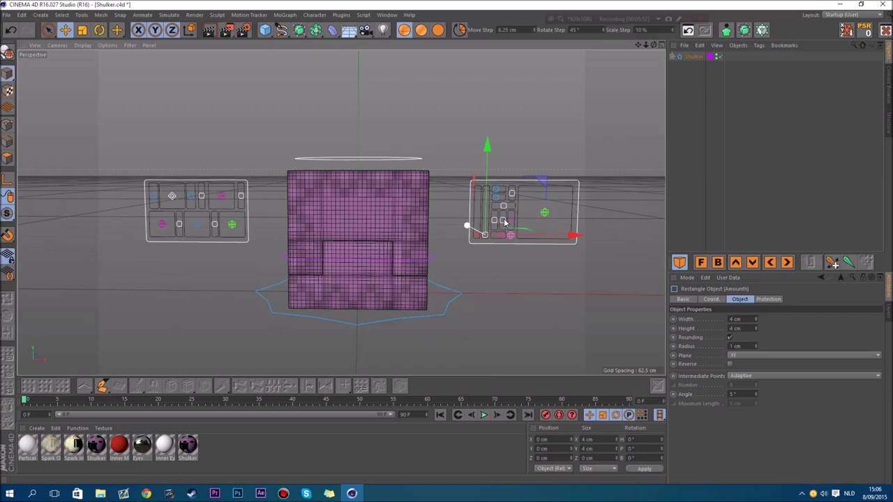
{"action": "left_click", "coordinate": [487, 302]}
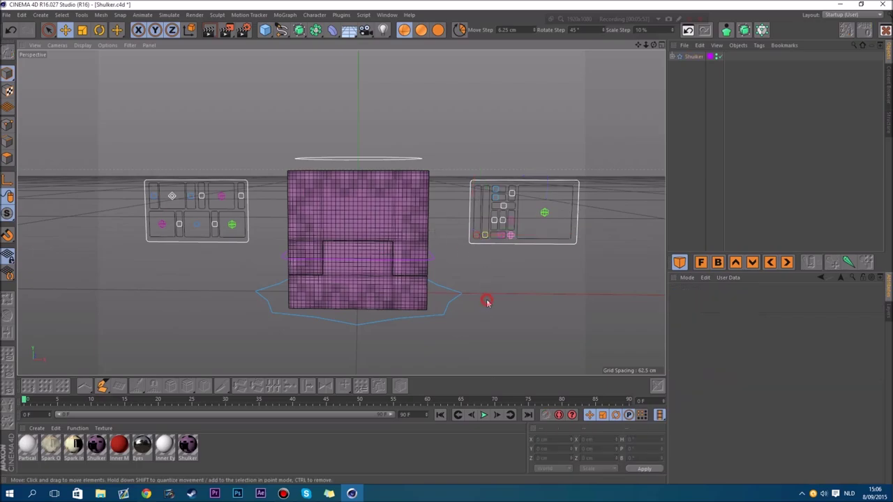
Hide the purple shell with the Enable/Disable controller, and bring it back around the head.
{"action": "left_click", "coordinate": [499, 236]}
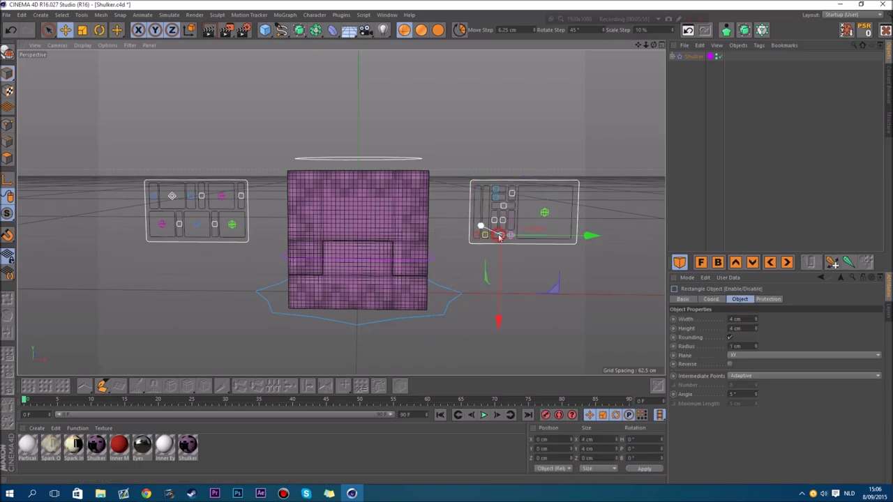
{"action": "scroll", "coordinate": [495, 240], "scroll_direction": "up", "scroll_amount": 2}
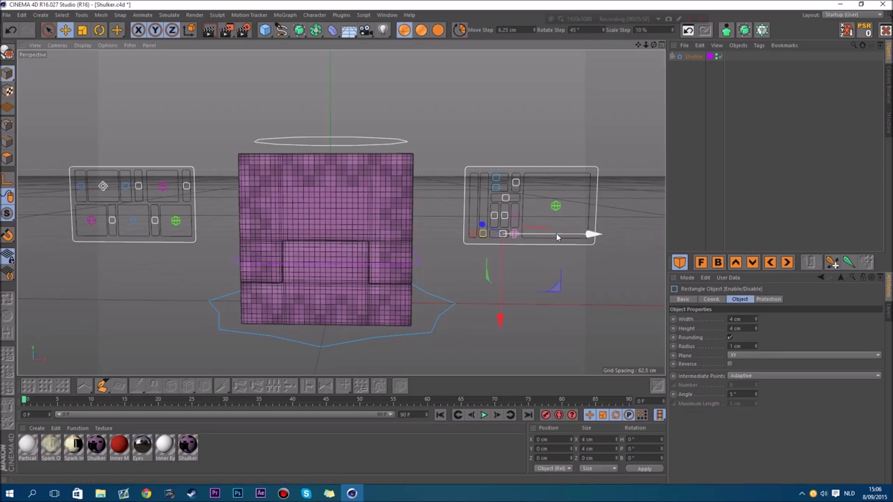
{"action": "left_click_drag", "start_coordinate": [593, 237], "coordinate": [556, 237]}
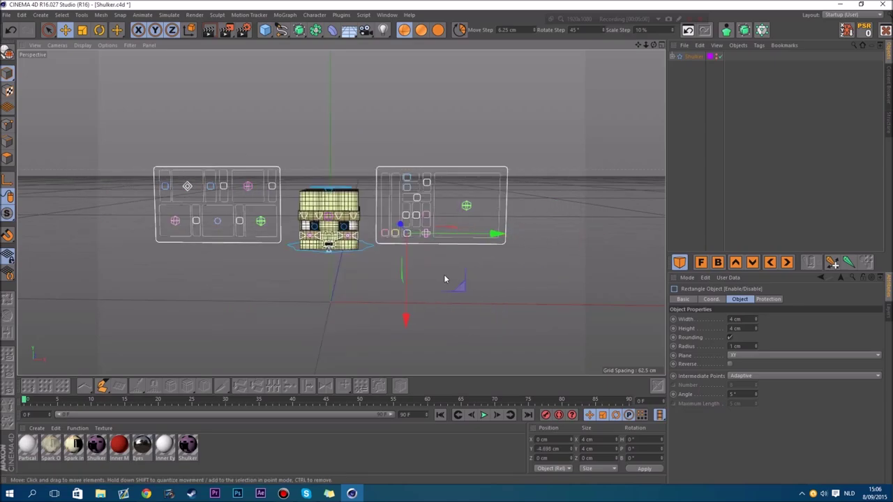
{"action": "scroll", "coordinate": [313, 183], "scroll_direction": "up", "scroll_amount": 2}
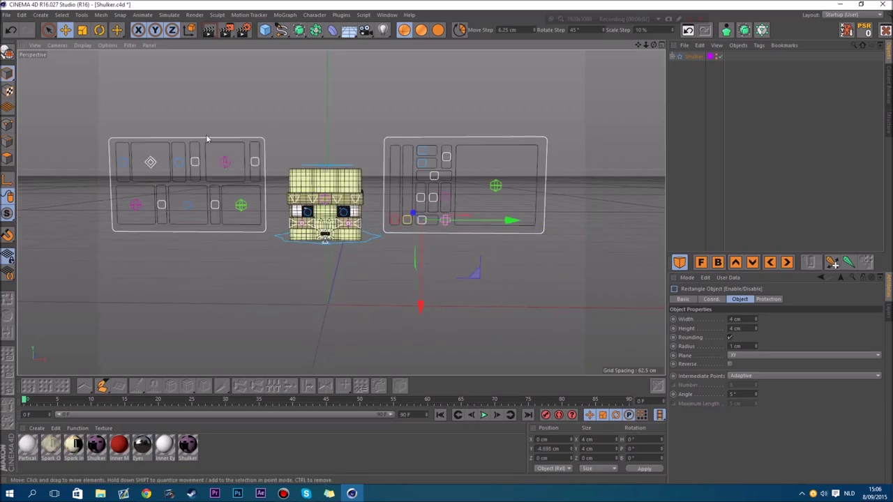
{"action": "left_click_drag", "start_coordinate": [479, 225], "coordinate": [575, 225]}
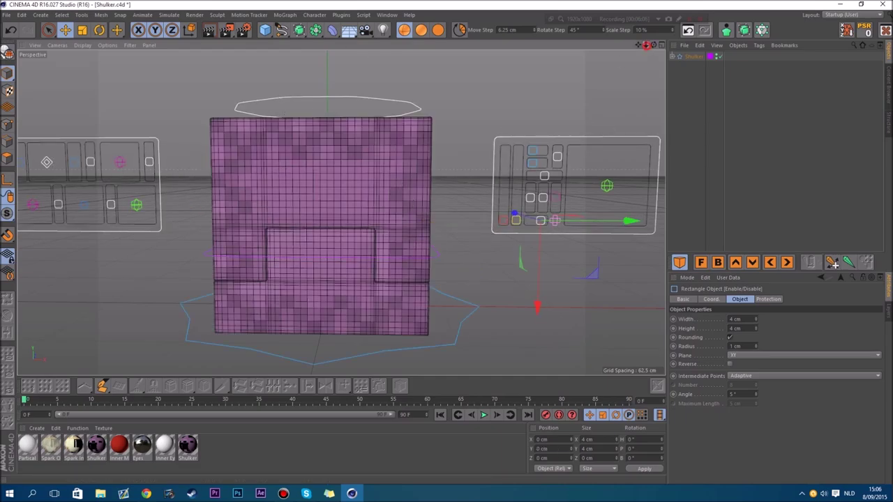
Try moving the Controller_All control inside its frame beside the shell, and reset its position.
{"action": "left_click_drag", "start_coordinate": [647, 46], "coordinate": [603, 45]}
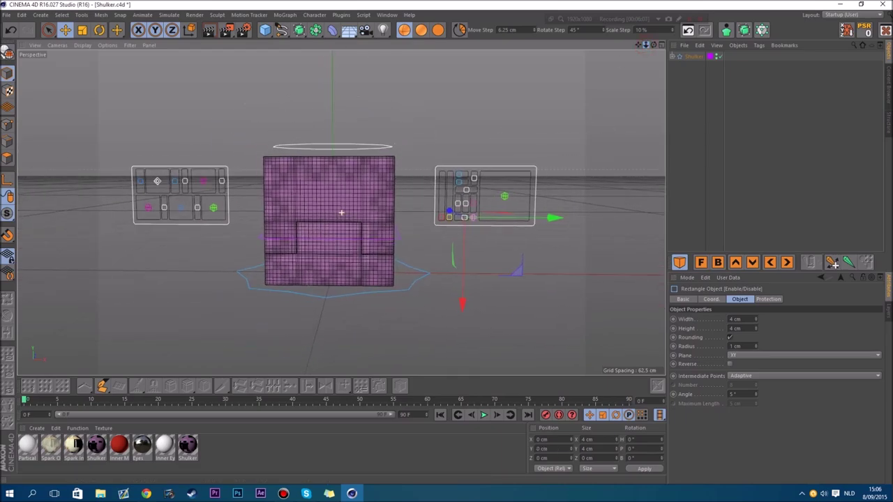
{"action": "left_click", "coordinate": [506, 204]}
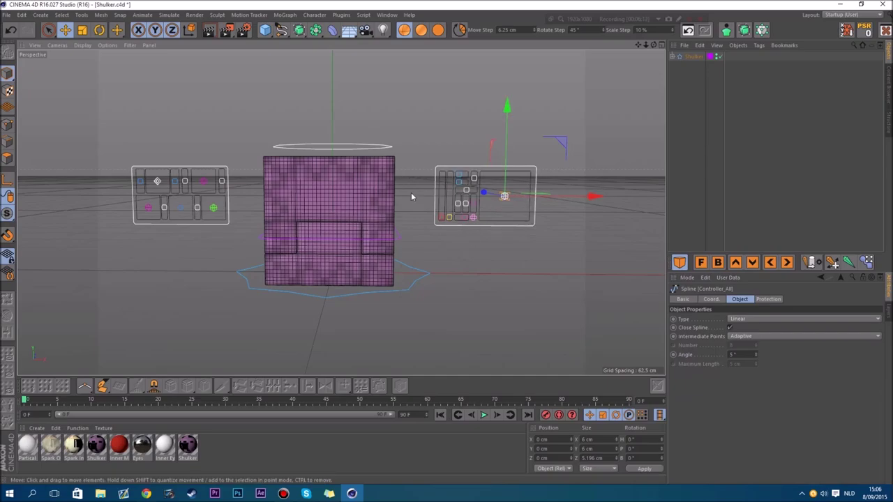
{"action": "left_click_drag", "start_coordinate": [562, 146], "coordinate": [580, 152]}
{"action": "left_click", "coordinate": [863, 35]}
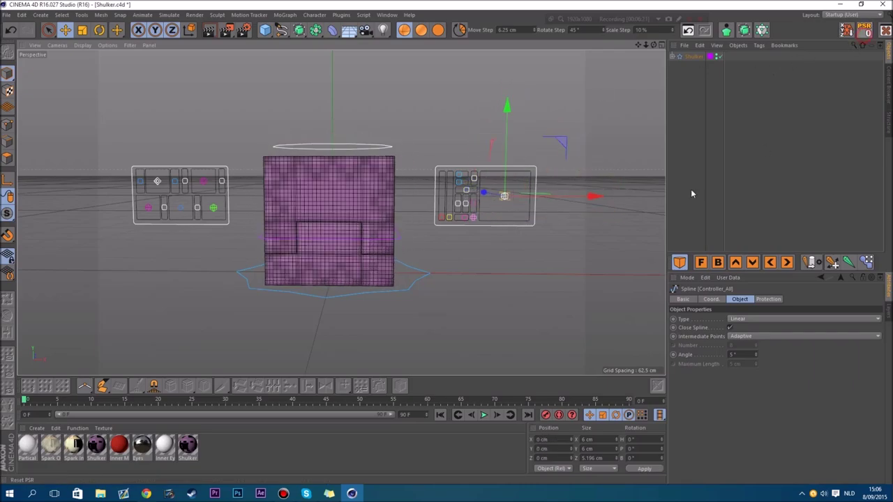
Select the Spark control on the panel beside the shell, show its User Data, and set Spark to Enable.
{"action": "left_click", "coordinate": [474, 217]}
{"action": "scroll", "coordinate": [437, 235], "scroll_direction": "up", "scroll_amount": 3}
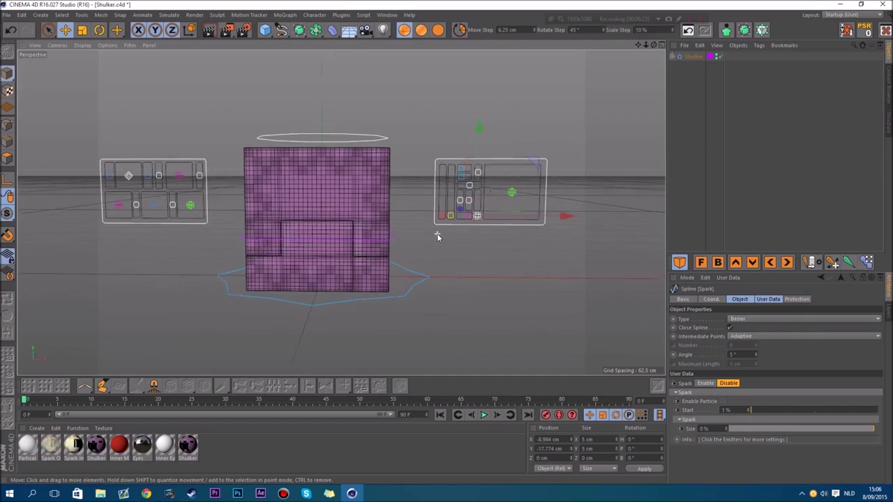
{"action": "scroll", "coordinate": [464, 211], "scroll_direction": "up", "scroll_amount": 3}
{"action": "scroll", "coordinate": [464, 210], "scroll_direction": "up", "scroll_amount": 3}
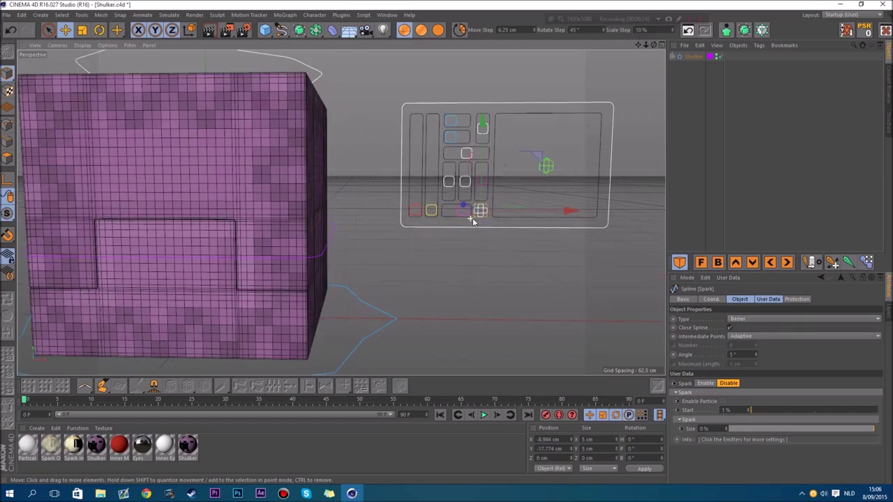
{"action": "scroll", "coordinate": [479, 212], "scroll_direction": "down", "scroll_amount": 6}
{"action": "scroll", "coordinate": [481, 210], "scroll_direction": "down", "scroll_amount": 1}
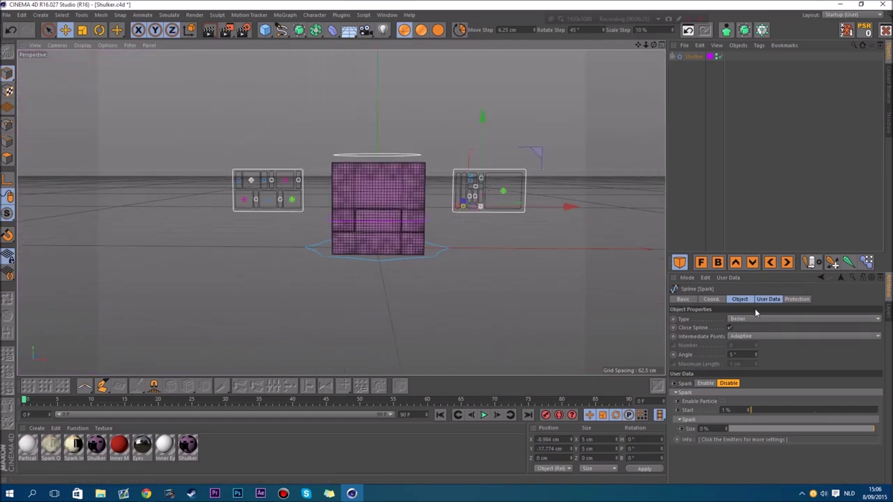
{"action": "left_click", "coordinate": [762, 298]}
{"action": "left_click_drag", "start_coordinate": [656, 47], "coordinate": [685, 121]}
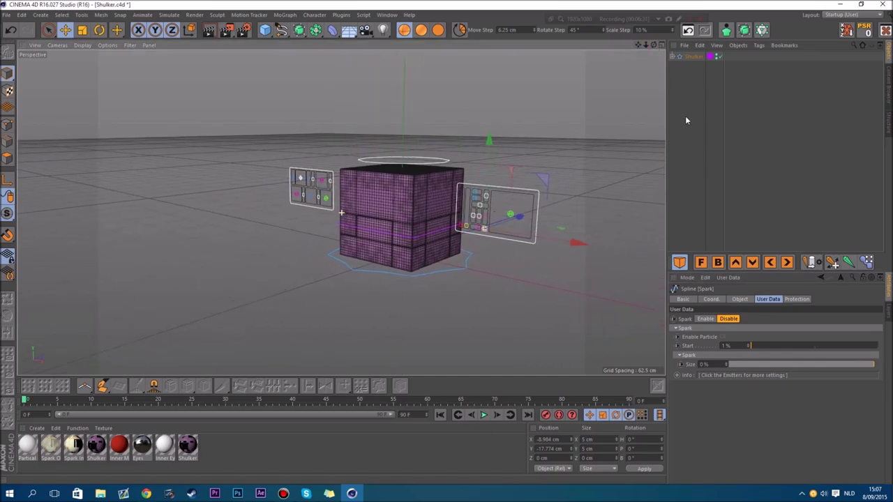
{"action": "left_click", "coordinate": [709, 322]}
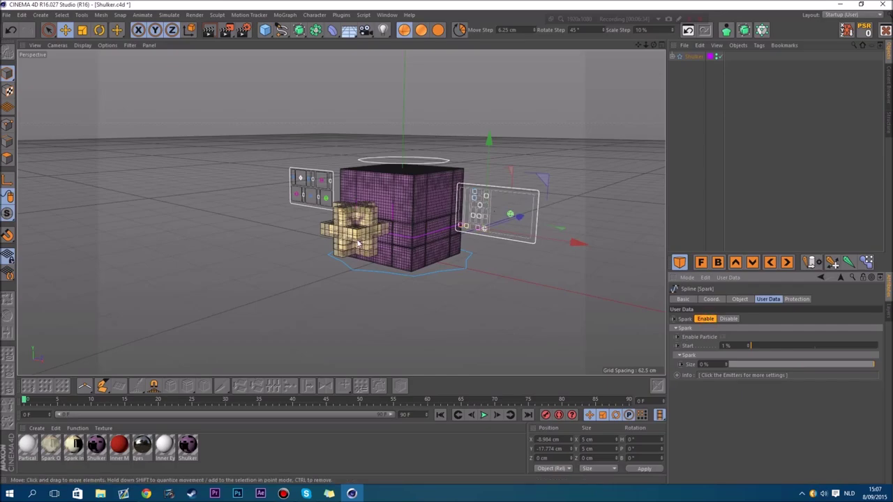
Try selecting the Spark_Selector frame around the spark, and turn on Enable Particle for the Spark control.
{"action": "scroll", "coordinate": [604, 133], "scroll_direction": "up", "scroll_amount": 2}
{"action": "left_click_drag", "start_coordinate": [653, 48], "coordinate": [643, 62]}
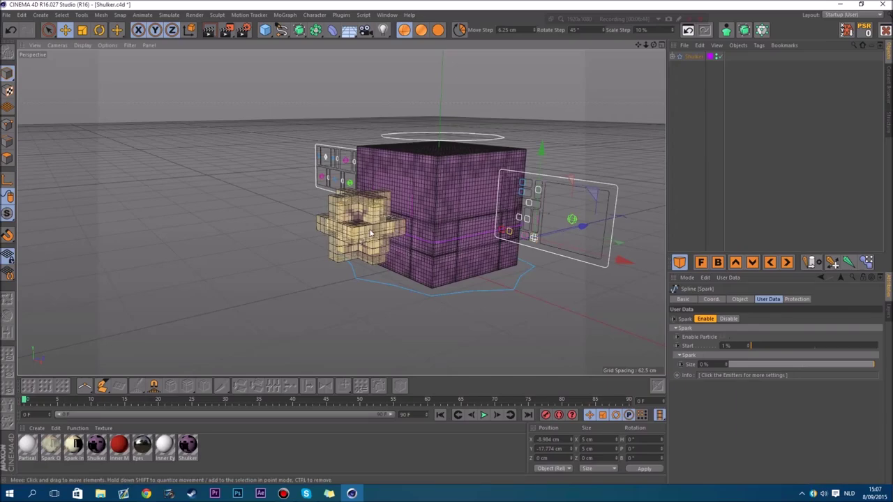
{"action": "left_click", "coordinate": [412, 218]}
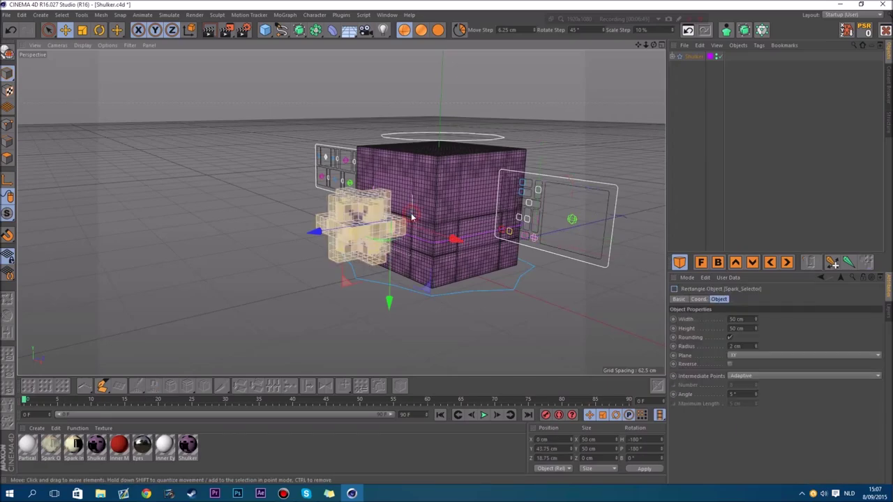
{"action": "left_click", "coordinate": [548, 249]}
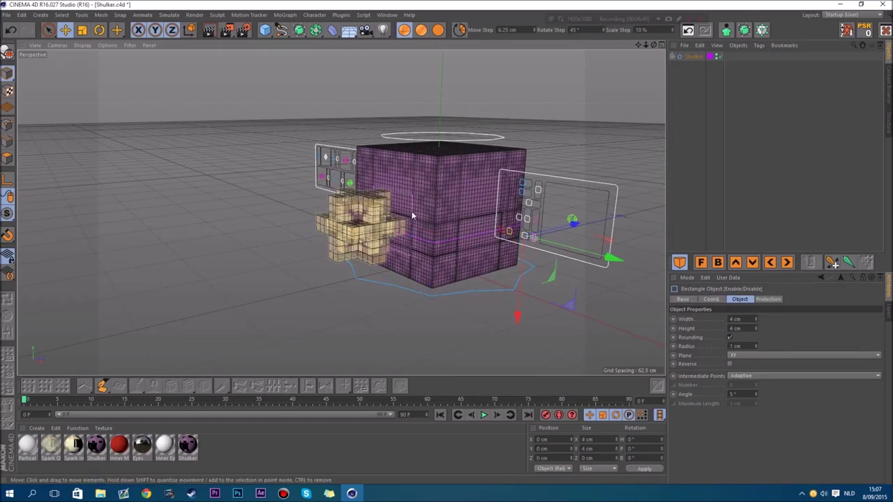
{"action": "left_click", "coordinate": [398, 227]}
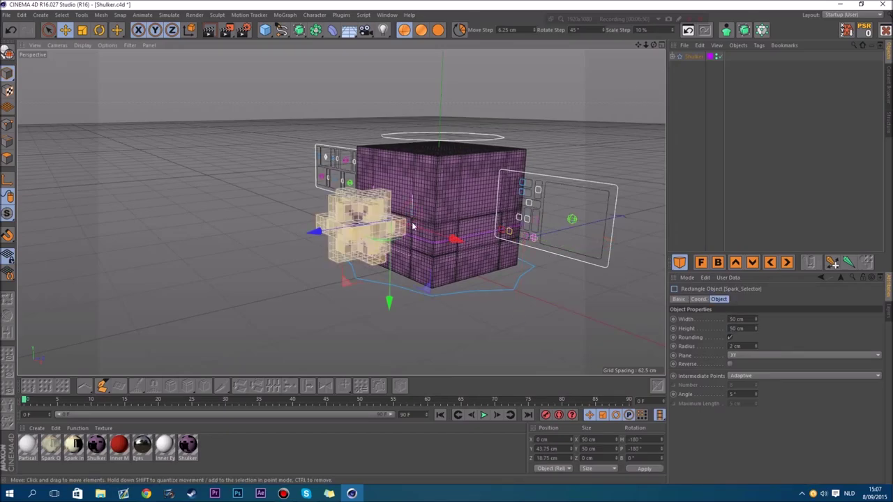
{"action": "left_click", "coordinate": [532, 235]}
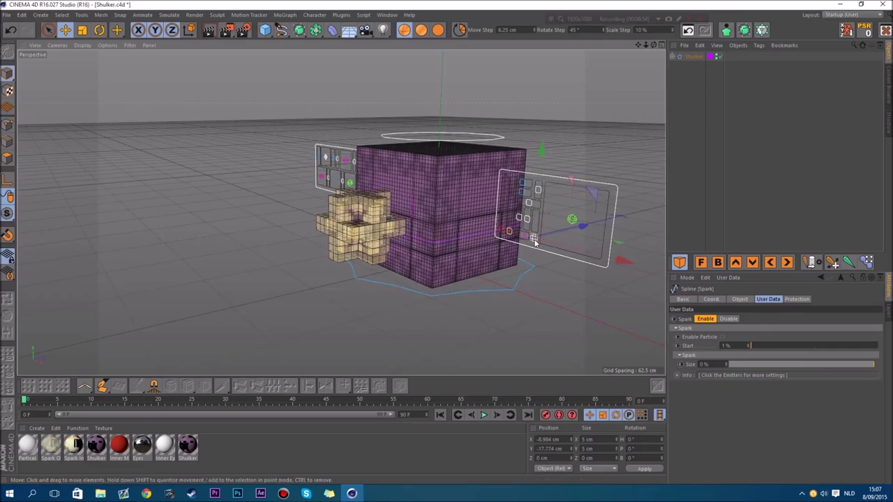
{"action": "left_click", "coordinate": [722, 337]}
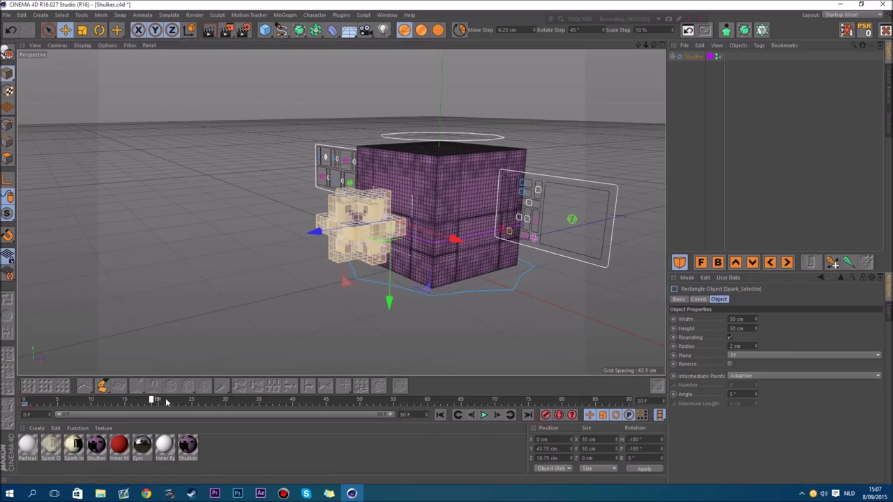
Keyframe the Spark_Selector pulled away from the shell to about 405.5 cm on Z at frame 20, and return to frame 0.
{"action": "left_click_drag", "start_coordinate": [647, 44], "coordinate": [533, 45]}
{"action": "left_click_drag", "start_coordinate": [323, 229], "coordinate": [70, 254]}
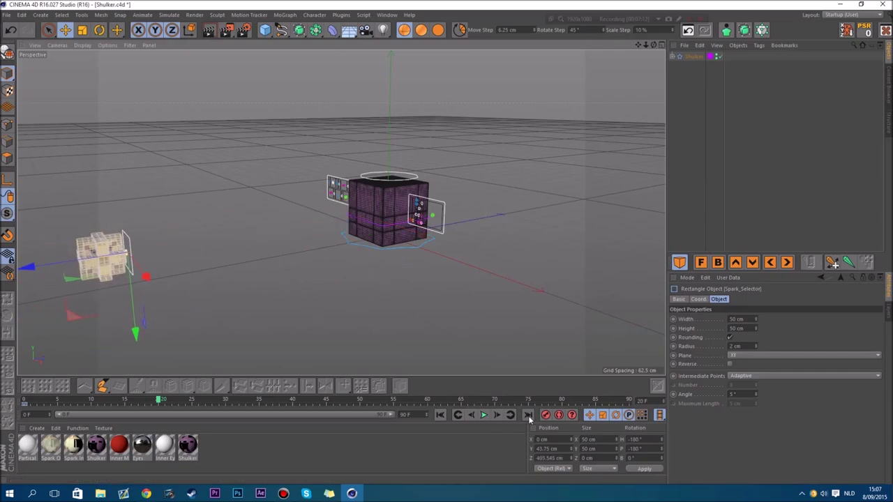
{"action": "left_click_drag", "start_coordinate": [159, 402], "coordinate": [25, 403]}
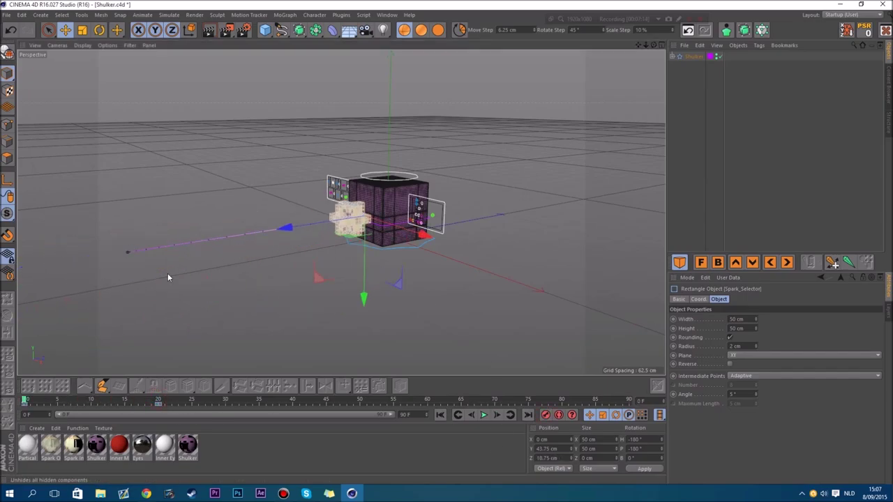
Select the Spark control again and keyframe its Start value of 1% at frame 1.
{"action": "left_click", "coordinate": [420, 222]}
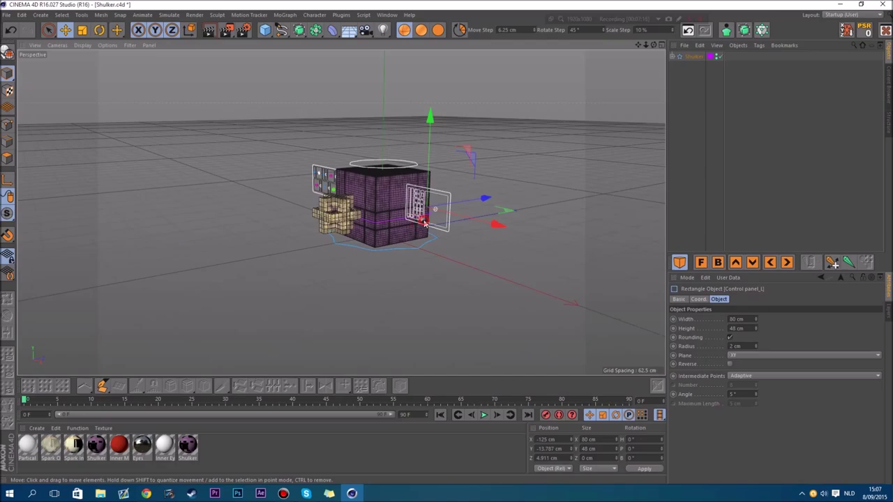
{"action": "scroll", "coordinate": [425, 223], "scroll_direction": "up", "scroll_amount": 2}
{"action": "left_click_drag", "start_coordinate": [654, 46], "coordinate": [687, 47]}
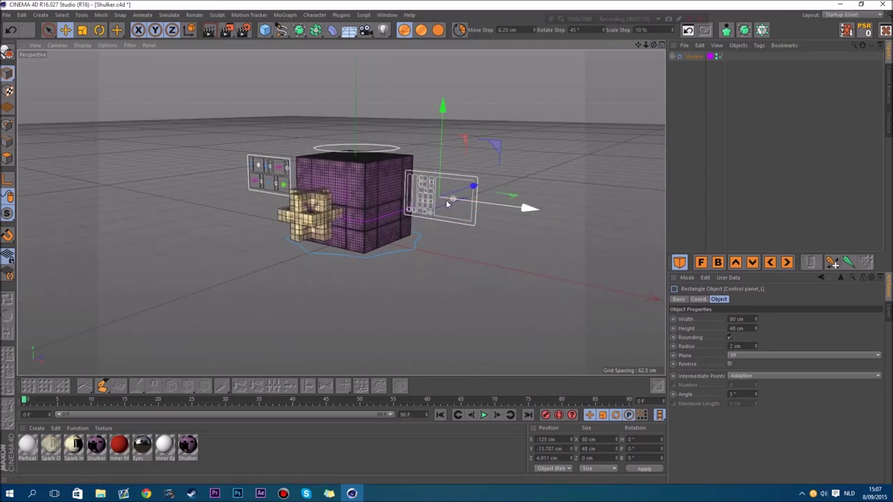
{"action": "left_click", "coordinate": [430, 218]}
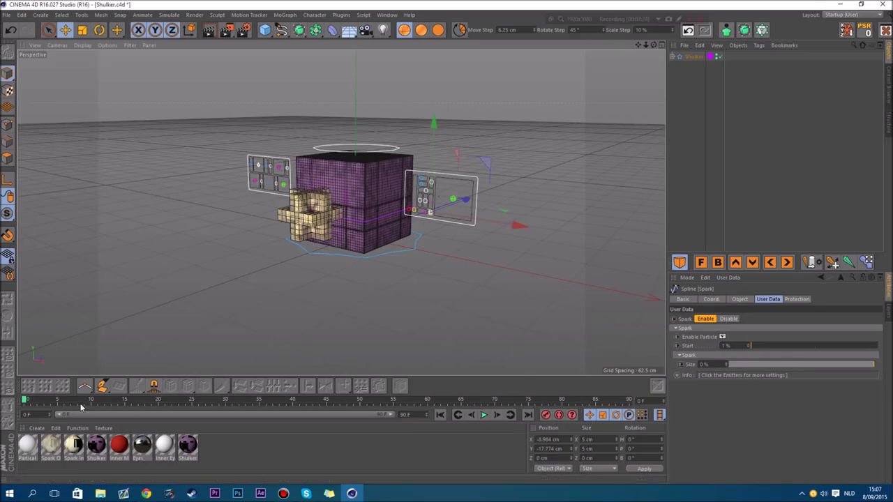
{"action": "left_click", "coordinate": [31, 403]}
{"action": "mouse_move", "coordinate": [30, 402]}
{"action": "left_mouse_down"}
{"action": "mouse_move", "coordinate": [61, 402]}
{"action": "mouse_move", "coordinate": [29, 403]}
{"action": "left_mouse_up"}
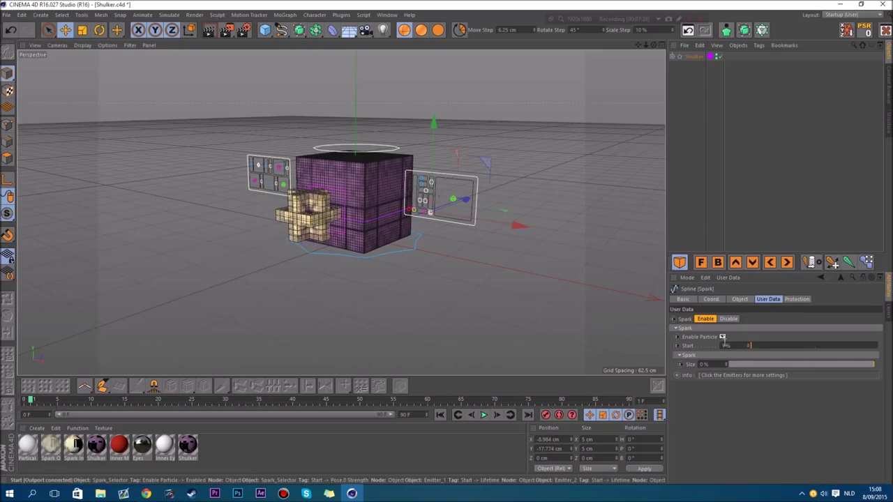
{"action": "left_click", "coordinate": [677, 346]}
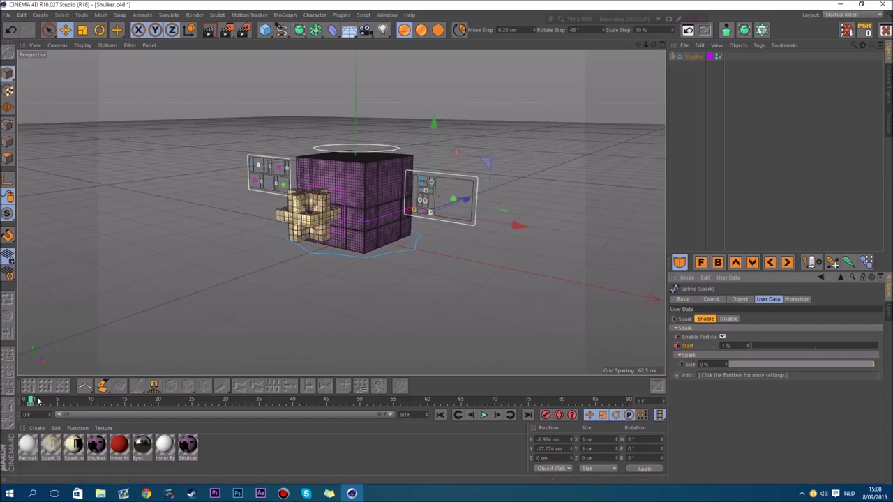
Try raising Spark's Start to 100% at frame 20, and examine the emitters between the spark and the shell.
{"action": "left_click_drag", "start_coordinate": [38, 400], "coordinate": [145, 399]}
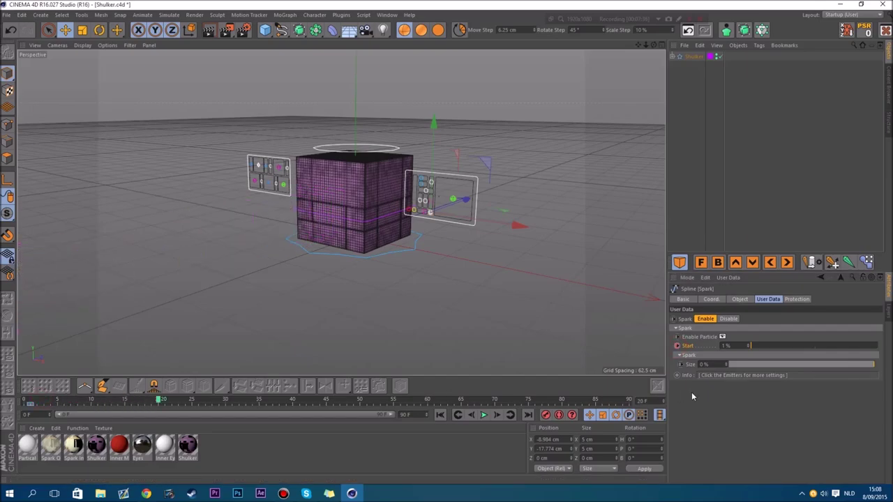
{"action": "left_click_drag", "start_coordinate": [750, 345], "coordinate": [779, 345]}
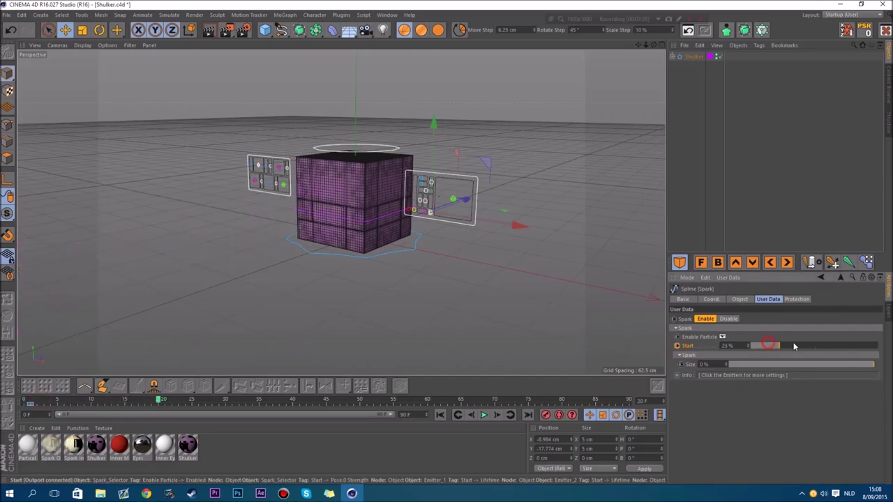
{"action": "left_click_drag", "start_coordinate": [646, 45], "coordinate": [732, 39]}
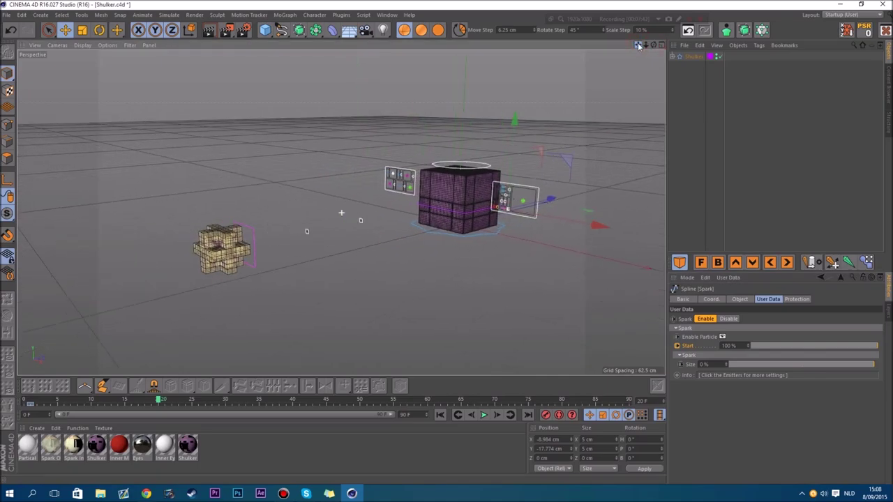
{"action": "right_click_drag", "start_coordinate": [181, 249], "coordinate": [298, 255], "text": "alt"}
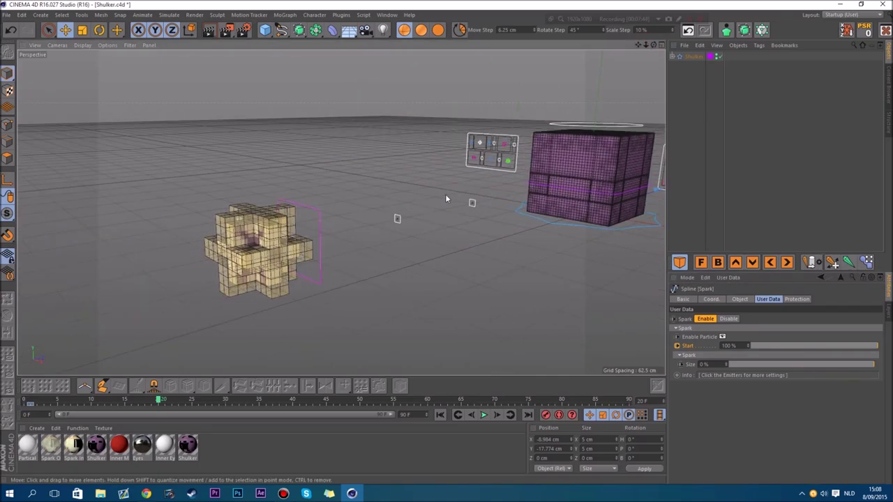
{"action": "left_click_drag", "start_coordinate": [650, 47], "coordinate": [653, 46]}
{"action": "scroll", "coordinate": [287, 225], "scroll_direction": "up", "scroll_amount": 2}
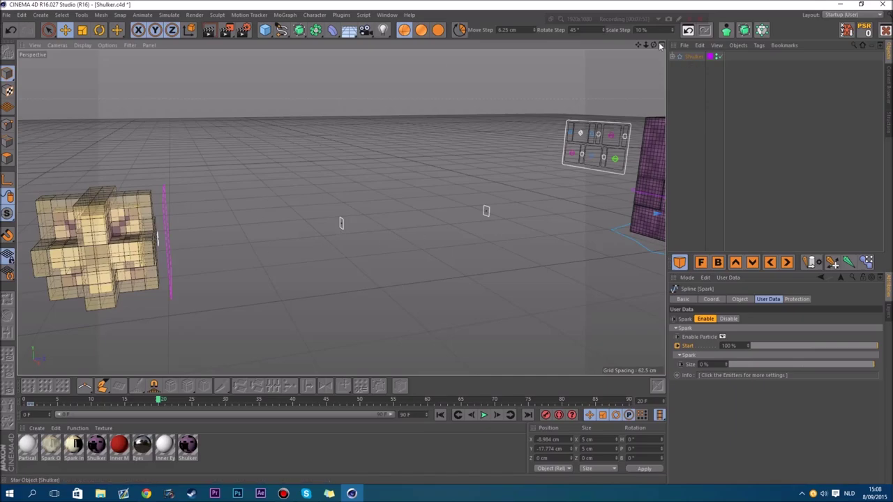
{"action": "left_click_drag", "start_coordinate": [645, 45], "coordinate": [647, 49]}
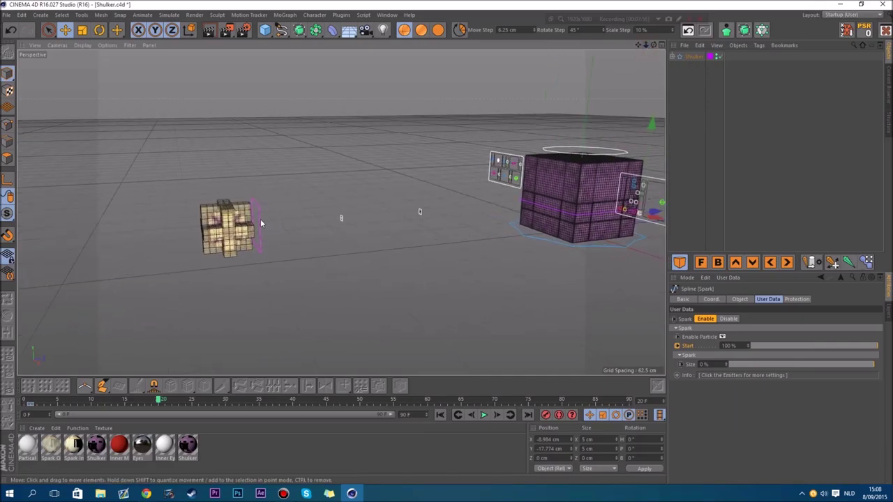
{"action": "scroll", "coordinate": [261, 219], "scroll_direction": "up", "scroll_amount": 1}
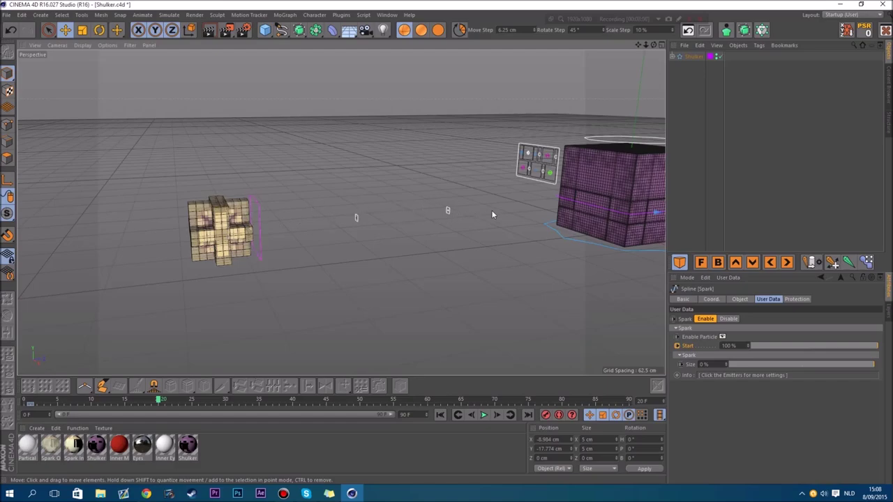
{"action": "left_click_drag", "start_coordinate": [653, 44], "coordinate": [655, 44]}
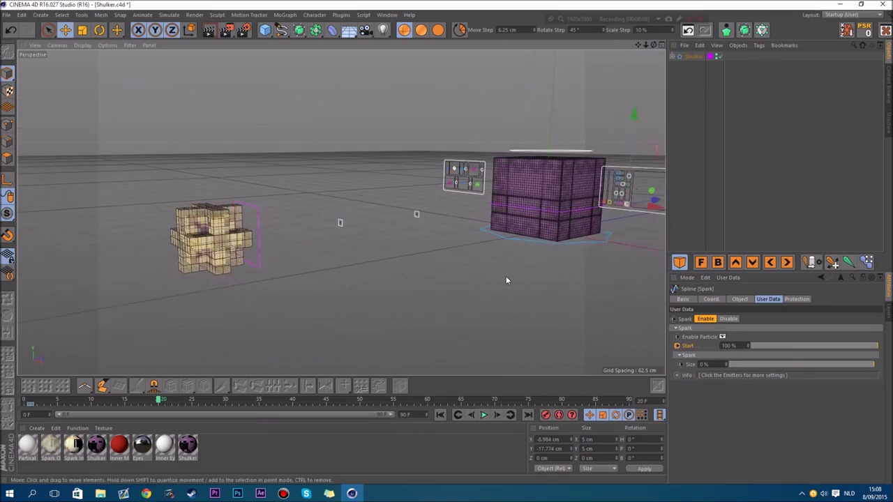
Keyframe Spark's Start at 100% on frame 20, and play the particle trail from frame 0 to about frame 50.
{"action": "left_click", "coordinate": [485, 415]}
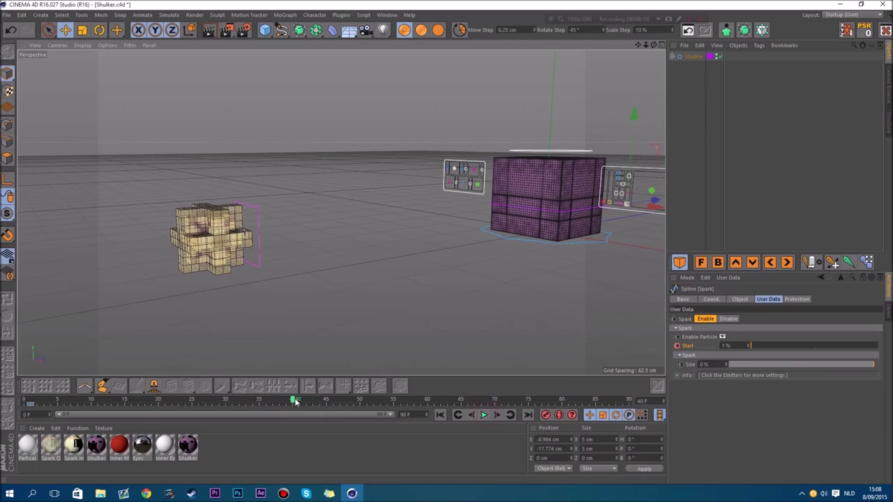
{"action": "left_click_drag", "start_coordinate": [296, 401], "coordinate": [160, 401]}
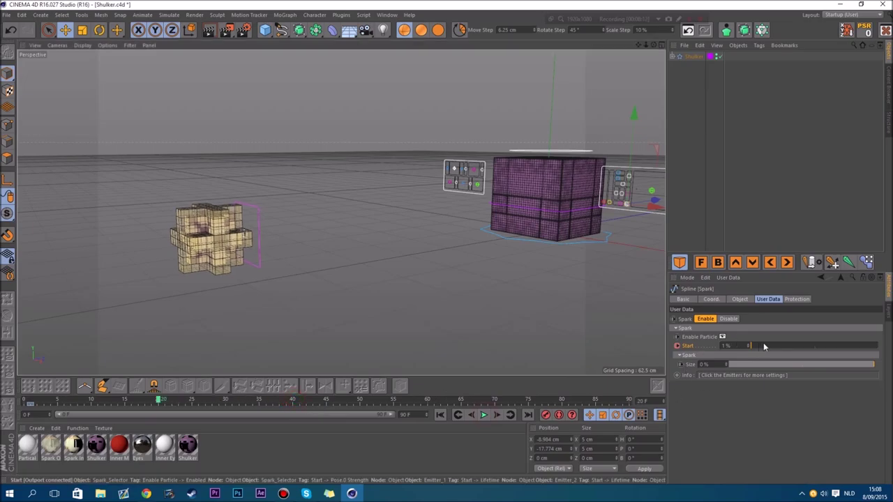
{"action": "left_click_drag", "start_coordinate": [763, 343], "coordinate": [877, 345]}
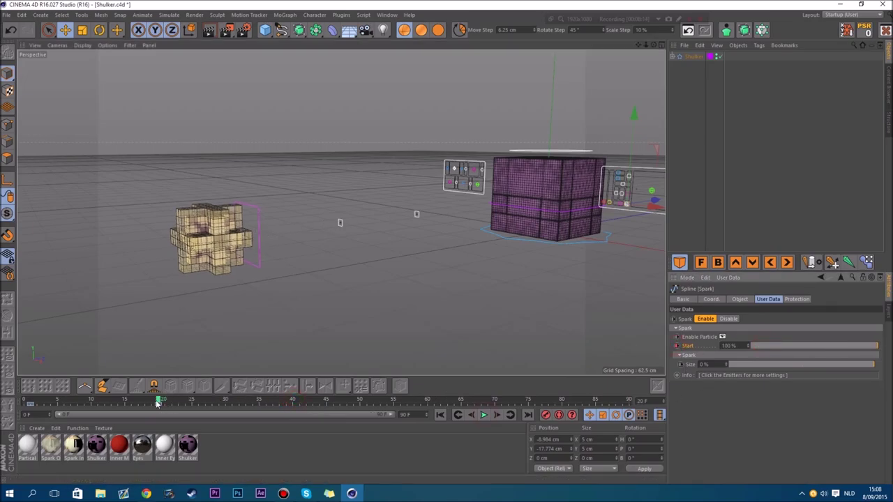
{"action": "left_click_drag", "start_coordinate": [158, 403], "coordinate": [2, 403]}
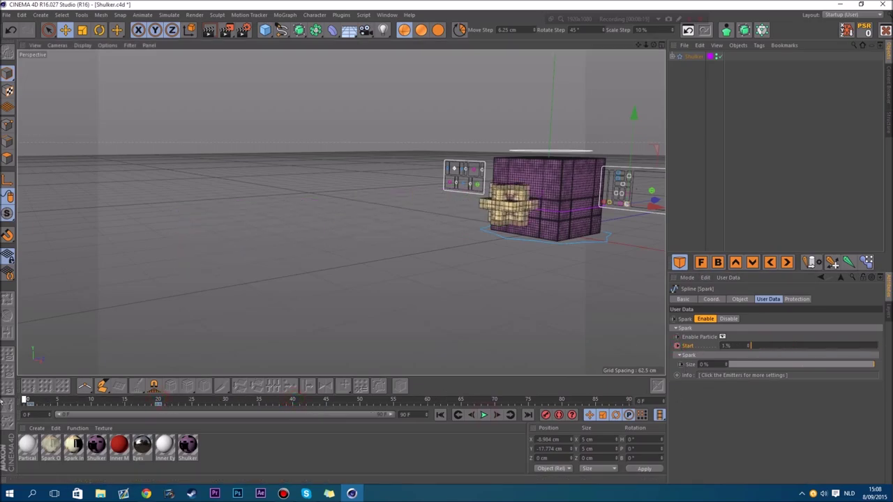
{"action": "left_click", "coordinate": [484, 415]}
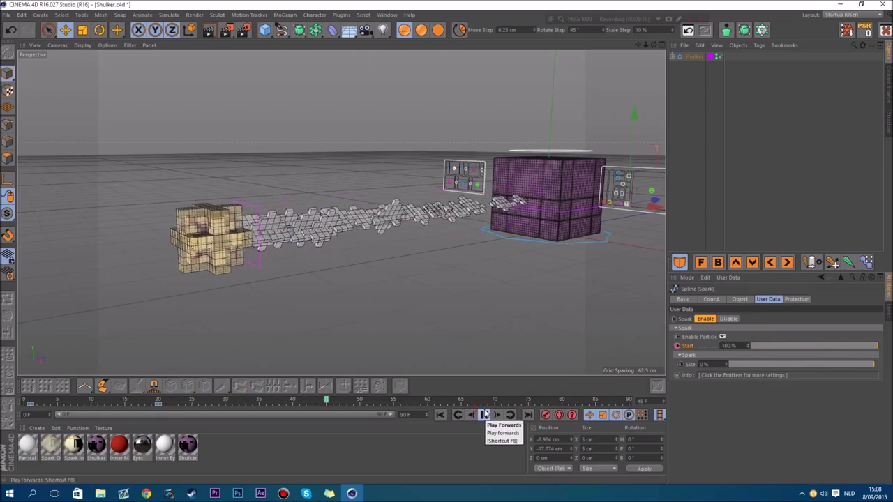
{"action": "left_click", "coordinate": [485, 414]}
Try pulling the Spark_Selector farther from the shell to about 542 cm on Z, and return to frame 0.
{"action": "left_click", "coordinate": [259, 266]}
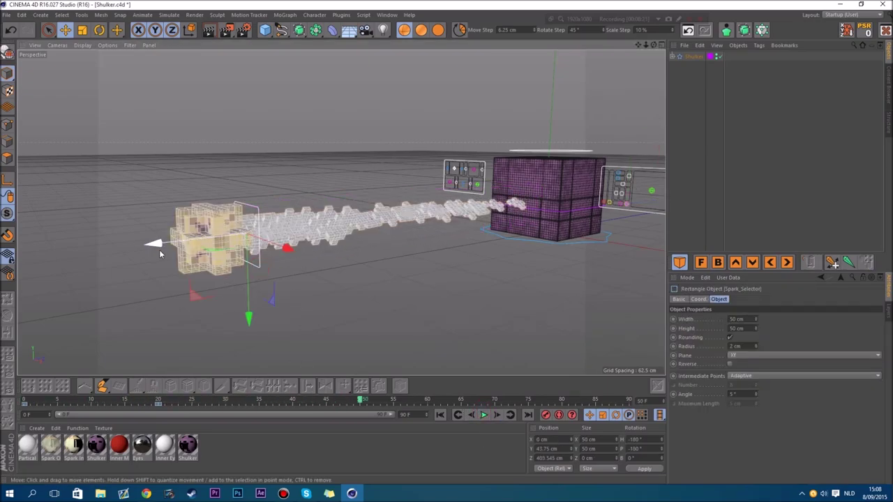
{"action": "left_click_drag", "start_coordinate": [159, 249], "coordinate": [42, 263]}
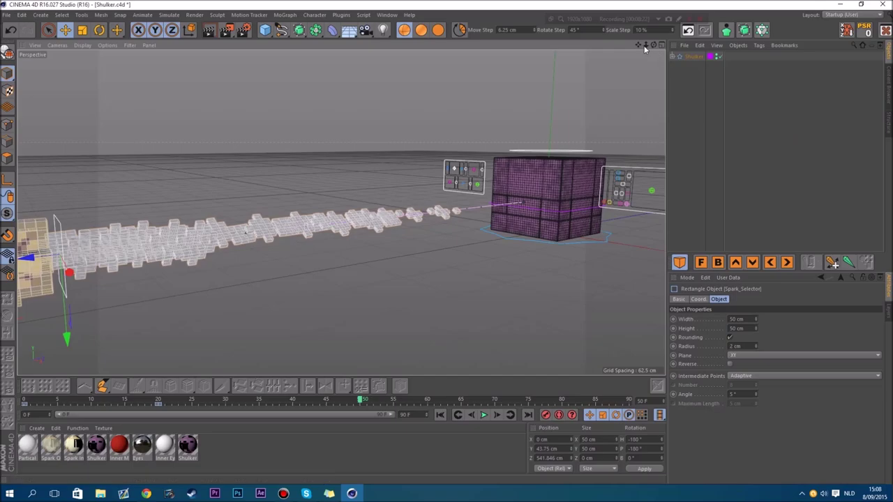
{"action": "mouse_move", "coordinate": [645, 46]}
{"action": "left_mouse_down"}
{"action": "mouse_move", "coordinate": [600, 47]}
{"action": "mouse_move", "coordinate": [617, 47]}
{"action": "mouse_move", "coordinate": [575, 63]}
{"action": "mouse_move", "coordinate": [605, 46]}
{"action": "mouse_move", "coordinate": [802, 42]}
{"action": "mouse_move", "coordinate": [600, 70]}
{"action": "mouse_move", "coordinate": [544, 47]}
{"action": "mouse_move", "coordinate": [474, 90]}
{"action": "mouse_move", "coordinate": [607, 41]}
{"action": "mouse_move", "coordinate": [453, 20]}
{"action": "mouse_move", "coordinate": [647, 43]}
{"action": "mouse_move", "coordinate": [640, 40]}
{"action": "left_mouse_up"}
{"action": "left_click", "coordinate": [265, 247]}
{"action": "scroll", "coordinate": [265, 246], "scroll_direction": "up", "scroll_amount": 3}
{"action": "left_click_drag", "start_coordinate": [357, 402], "coordinate": [14, 402]}
Select the Spark control and play the spark's particle trail to about frame 44 with the whole Shulker in sight.
{"action": "left_click", "coordinate": [694, 56]}
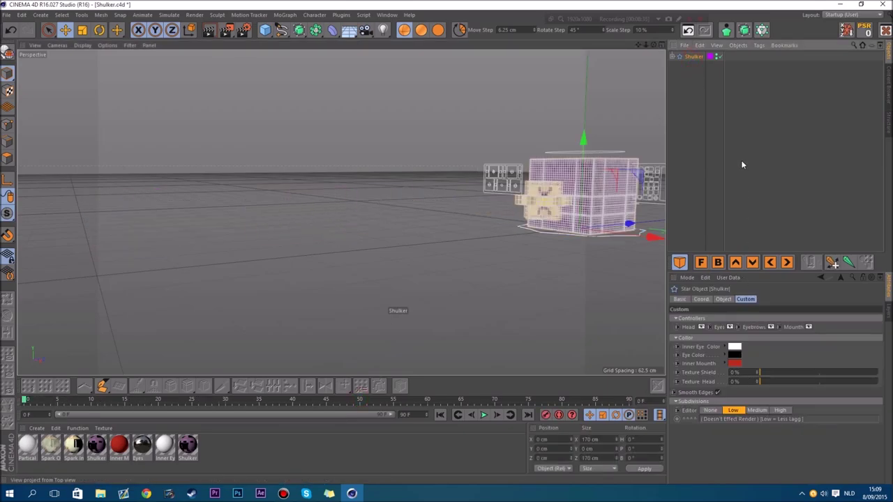
{"action": "left_click_drag", "start_coordinate": [638, 45], "coordinate": [586, 46]}
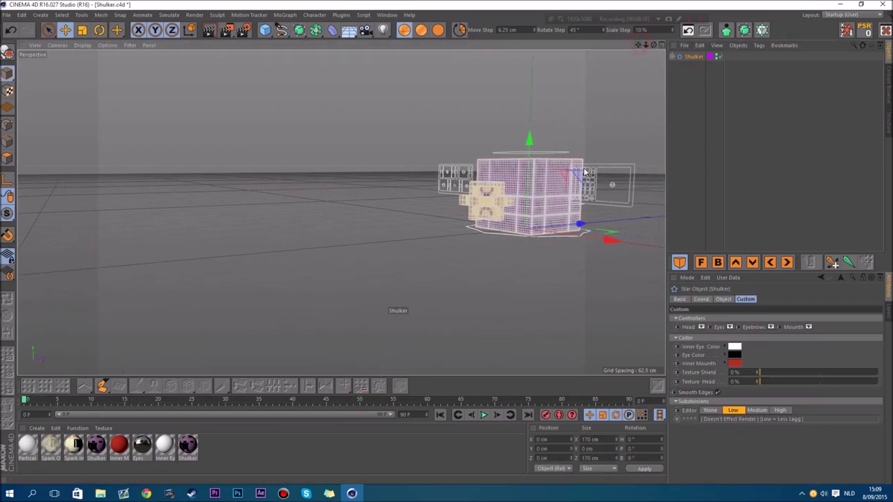
{"action": "left_click", "coordinate": [593, 200]}
{"action": "left_click", "coordinate": [592, 200]}
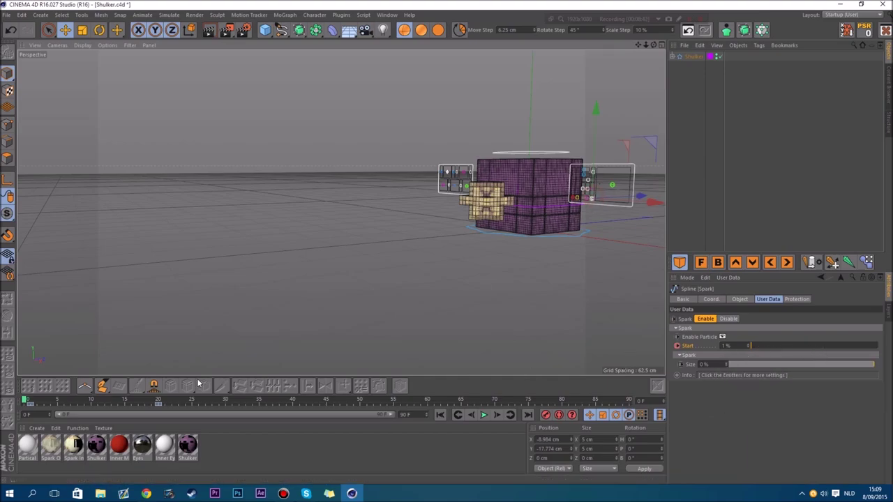
{"action": "left_click_drag", "start_coordinate": [653, 45], "coordinate": [226, 202]}
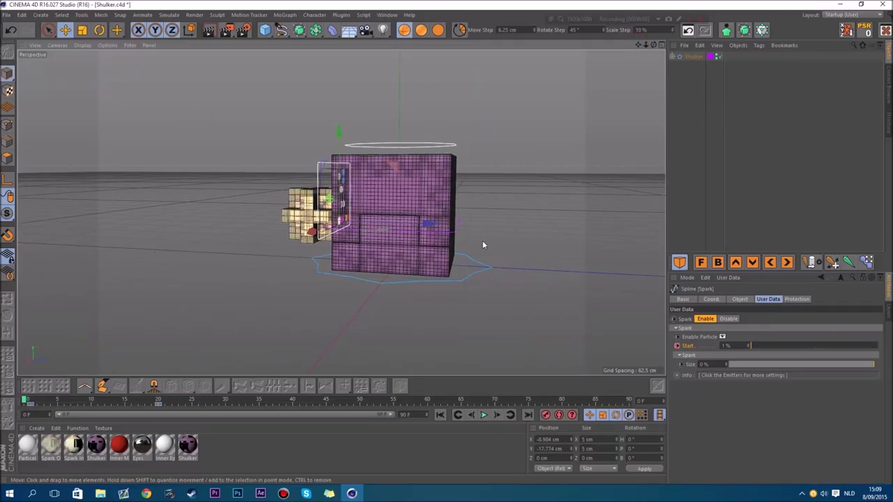
{"action": "left_click_drag", "start_coordinate": [653, 46], "coordinate": [713, 46]}
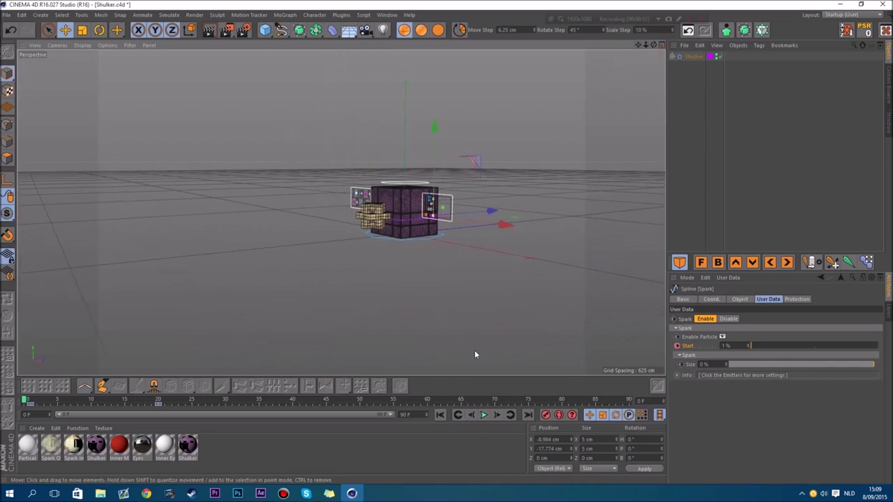
{"action": "left_click", "coordinate": [483, 415]}
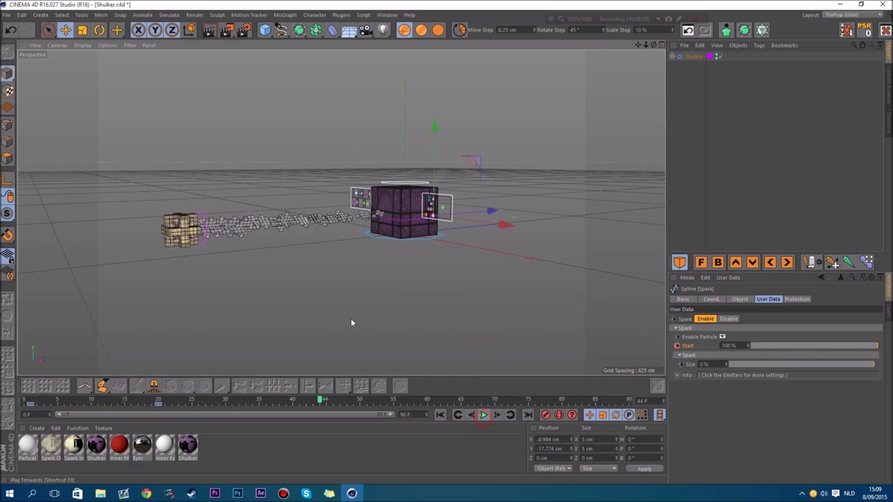
Try rotating the Spark_Selector to a heading of about -182° at frame 44.
{"action": "left_click", "coordinate": [201, 242]}
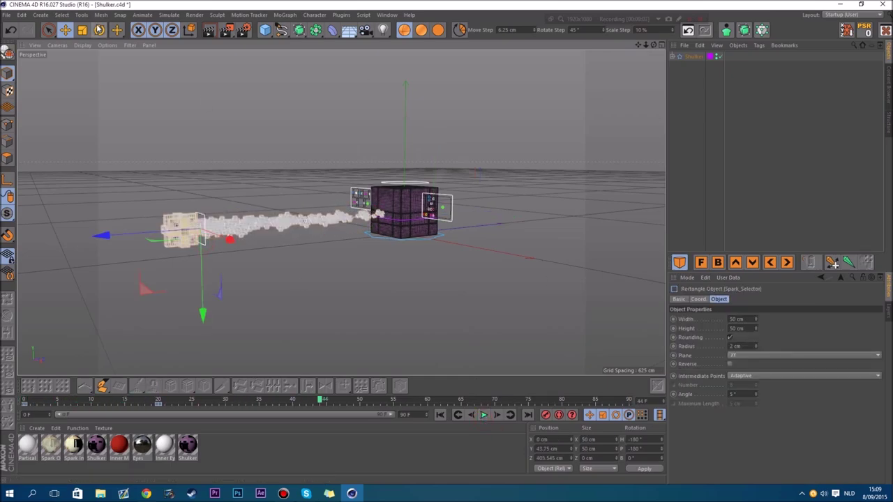
{"action": "key", "text": "r"}
{"action": "left_click_drag", "start_coordinate": [171, 237], "coordinate": [190, 242]}
{"action": "scroll", "coordinate": [385, 208], "scroll_direction": "up", "scroll_amount": 3}
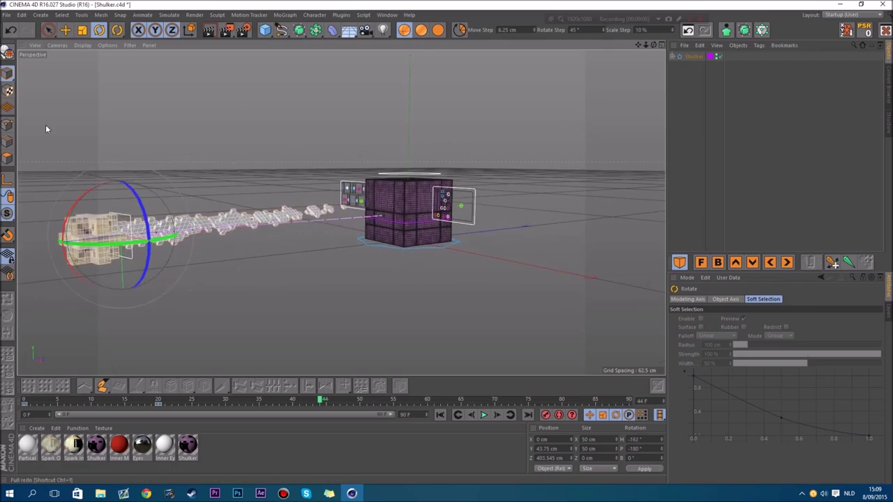
Undo the Spark_Selector rotation and the earlier Spark edits, back to before the spark was enabled.
{"action": "left_click", "coordinate": [15, 31]}
{"action": "left_click", "coordinate": [16, 32]}
{"action": "left_click", "coordinate": [12, 30]}
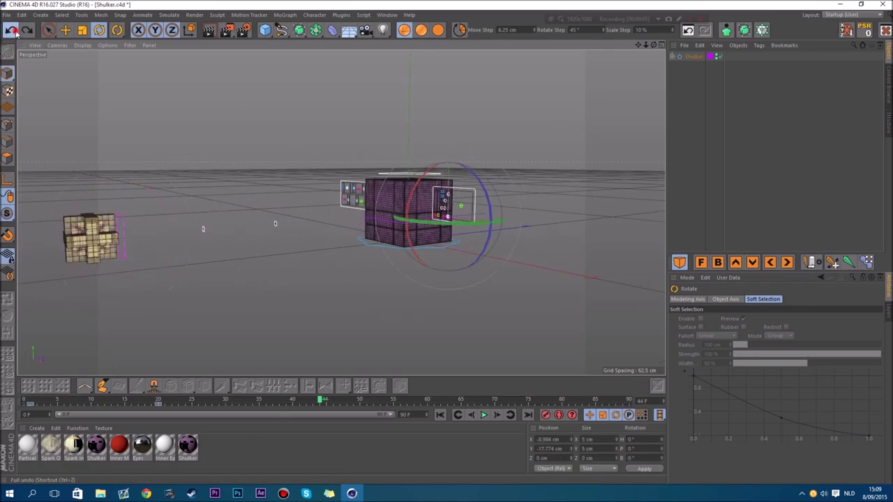
{"action": "left_click", "coordinate": [11, 30]}
{"action": "left_click", "coordinate": [12, 30]}
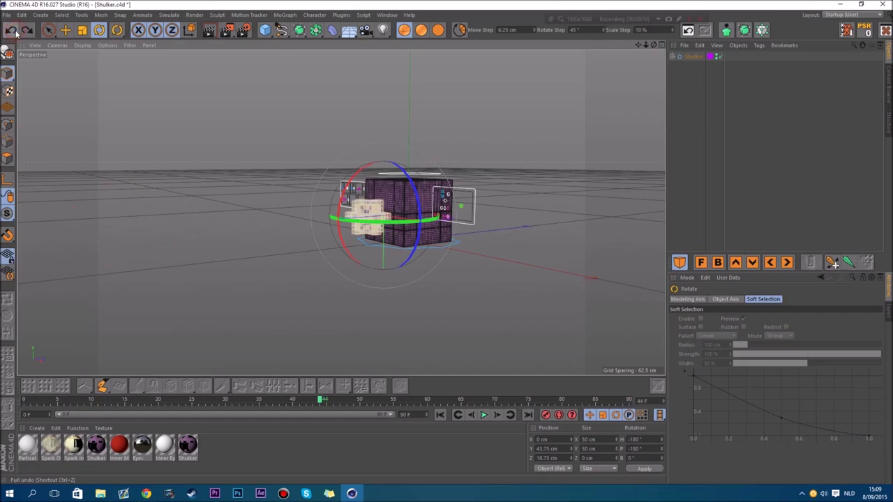
{"action": "left_click", "coordinate": [12, 30]}
{"action": "left_click", "coordinate": [15, 32]}
{"action": "left_click", "coordinate": [15, 31]}
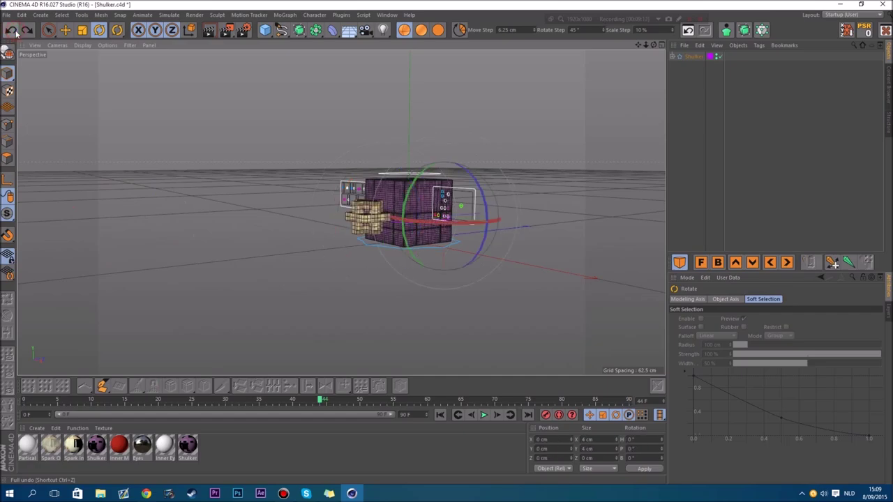
{"action": "left_click", "coordinate": [16, 32]}
{"action": "left_click", "coordinate": [15, 31]}
{"action": "left_click", "coordinate": [16, 31]}
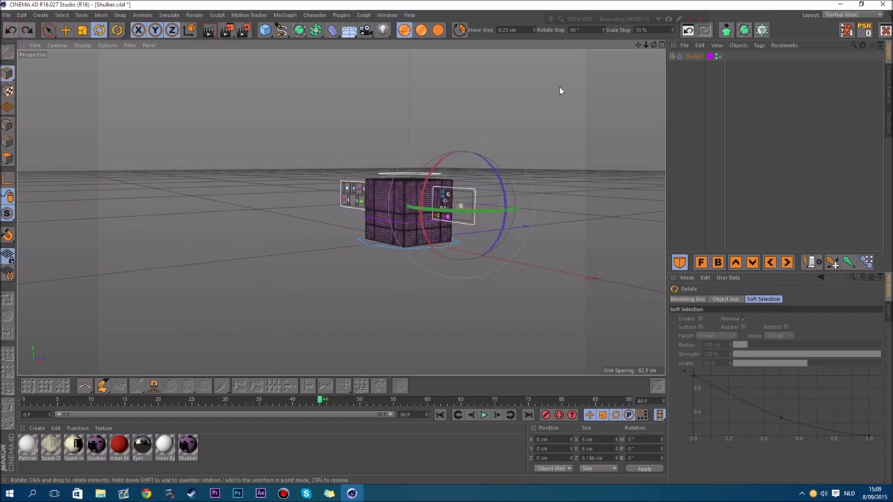
Clear the selection, switch to the Move tool, and hide the shell with its pink Enable/Disable slider to expose the head.
{"action": "left_click_drag", "start_coordinate": [654, 44], "coordinate": [650, 72]}
{"action": "left_click", "coordinate": [510, 293]}
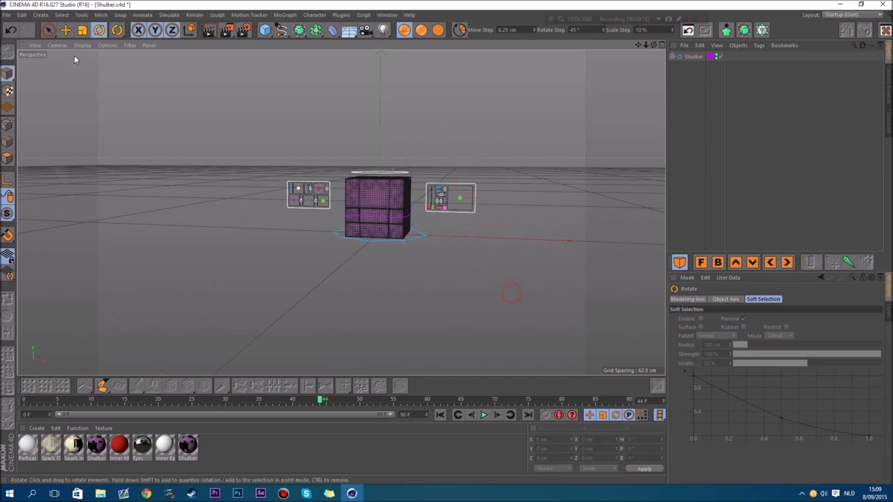
{"action": "left_click", "coordinate": [50, 30]}
{"action": "left_click", "coordinate": [65, 32]}
{"action": "left_click", "coordinate": [64, 30]}
{"action": "scroll", "coordinate": [413, 198], "scroll_direction": "up", "scroll_amount": 6}
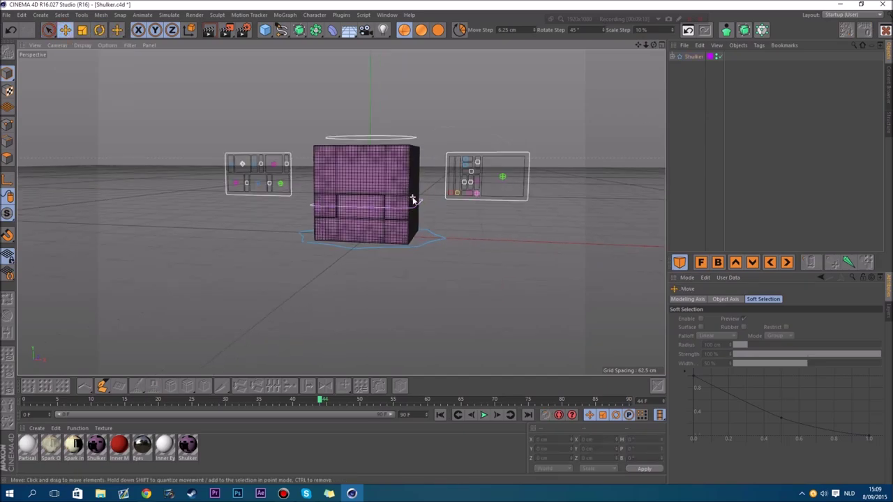
{"action": "scroll", "coordinate": [473, 180], "scroll_direction": "up", "scroll_amount": 4}
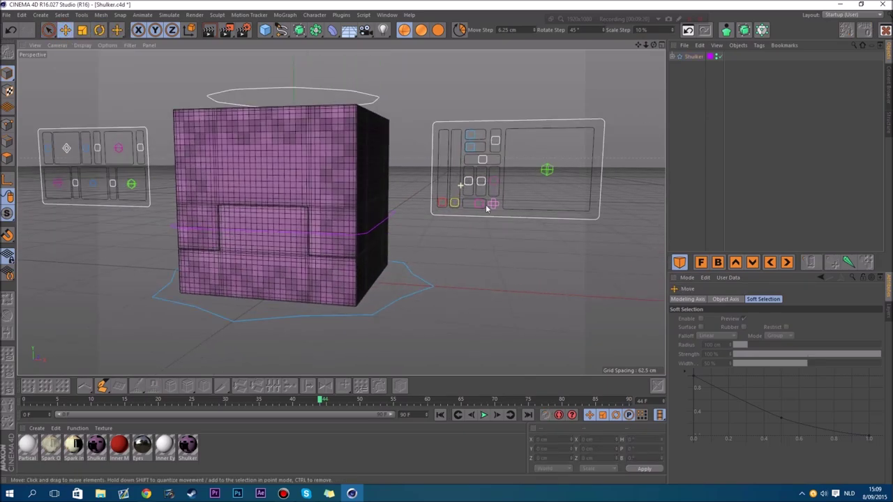
{"action": "left_click", "coordinate": [480, 206]}
{"action": "left_click", "coordinate": [471, 137]}
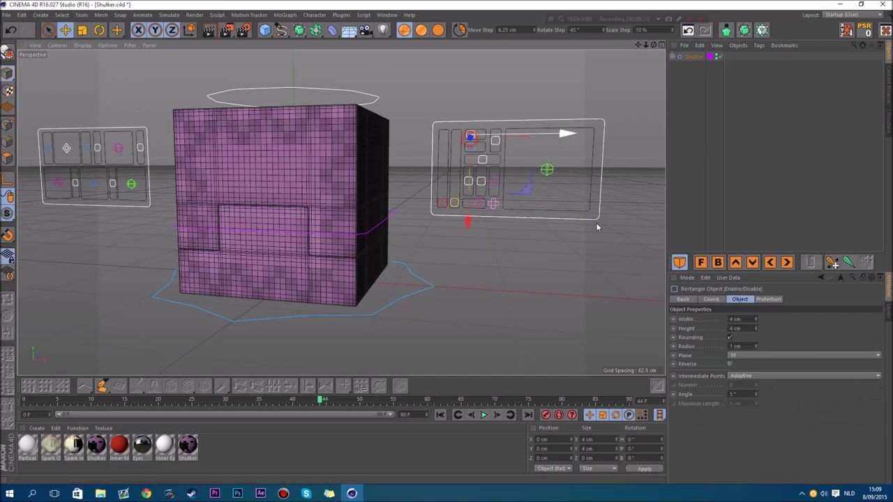
{"action": "left_click", "coordinate": [479, 205]}
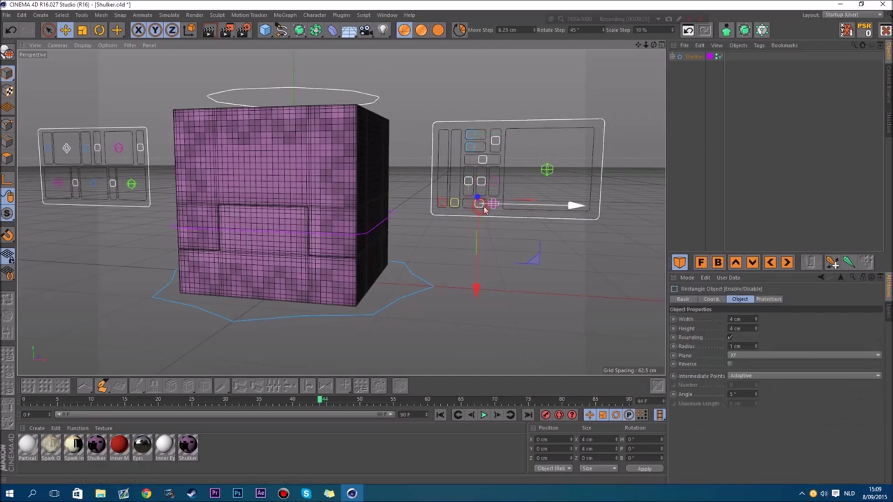
{"action": "left_click_drag", "start_coordinate": [504, 208], "coordinate": [434, 172]}
Try the uppermost blue Enable/Disable slider at about 4.7 cm, and play the timeline to check the head's floating motion.
{"action": "left_click", "coordinate": [370, 136]}
{"action": "scroll", "coordinate": [137, 97], "scroll_direction": "up", "scroll_amount": 2}
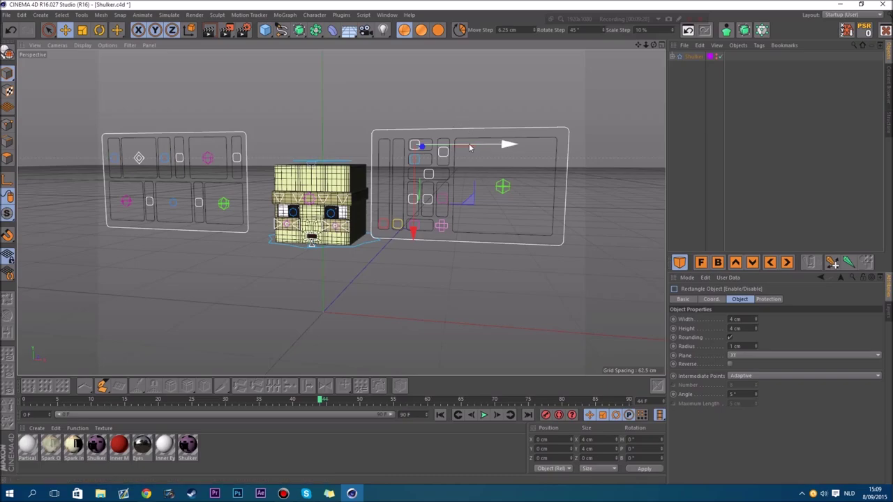
{"action": "left_click_drag", "start_coordinate": [469, 143], "coordinate": [637, 155]}
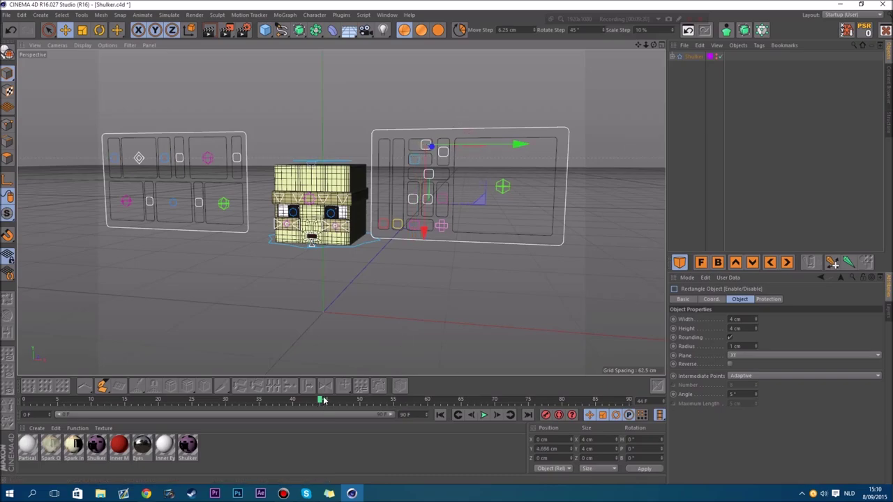
{"action": "left_click_drag", "start_coordinate": [317, 402], "coordinate": [77, 401]}
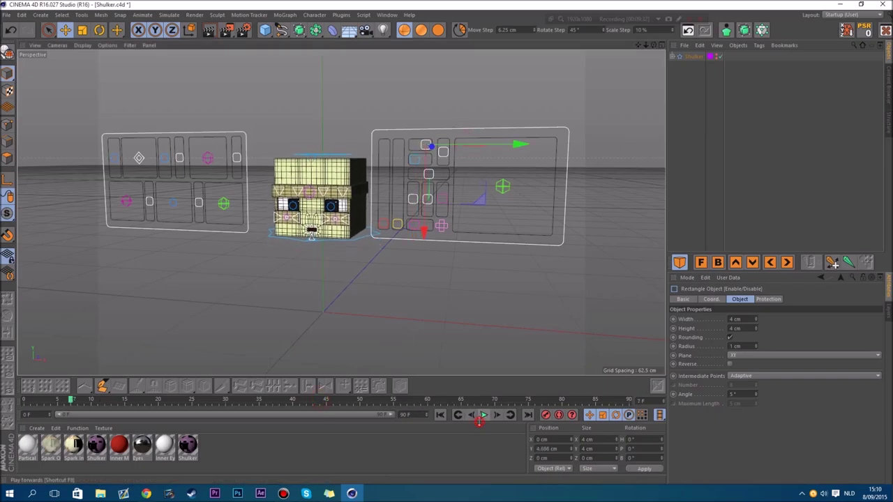
{"action": "left_click", "coordinate": [482, 417]}
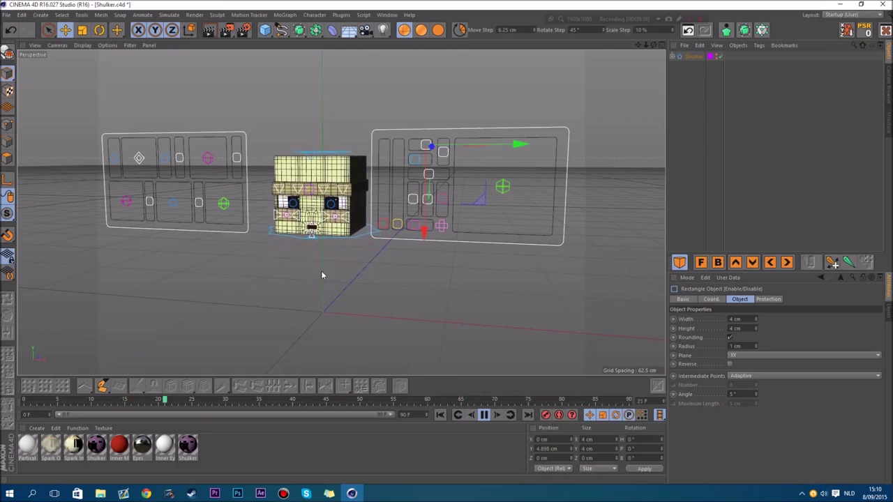
{"action": "left_click", "coordinate": [485, 416]}
{"action": "left_click_drag", "start_coordinate": [650, 46], "coordinate": [456, 349]}
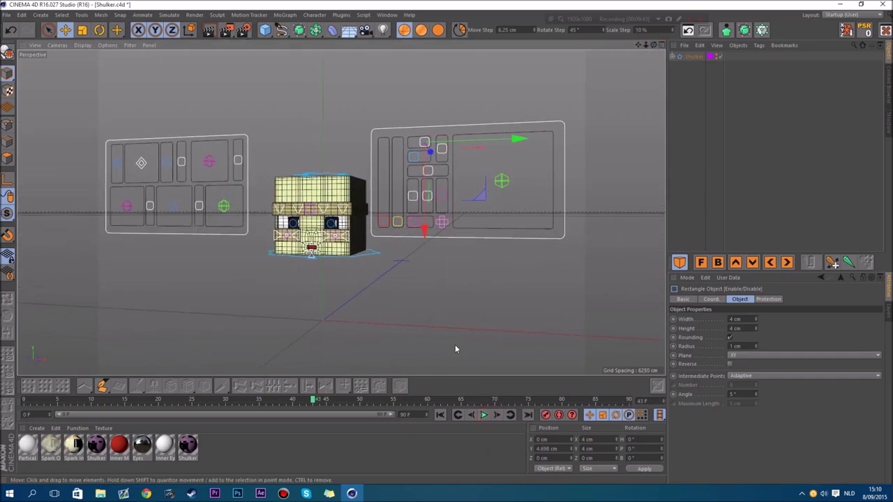
{"action": "left_click", "coordinate": [484, 415]}
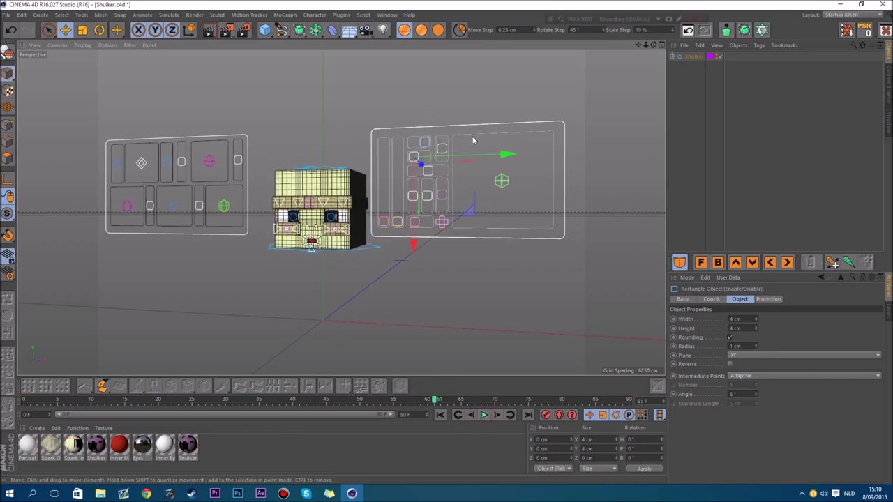
Show the shell again and open it by raising the red Amounth slider to about 34.4 cm.
{"action": "left_click", "coordinate": [416, 221]}
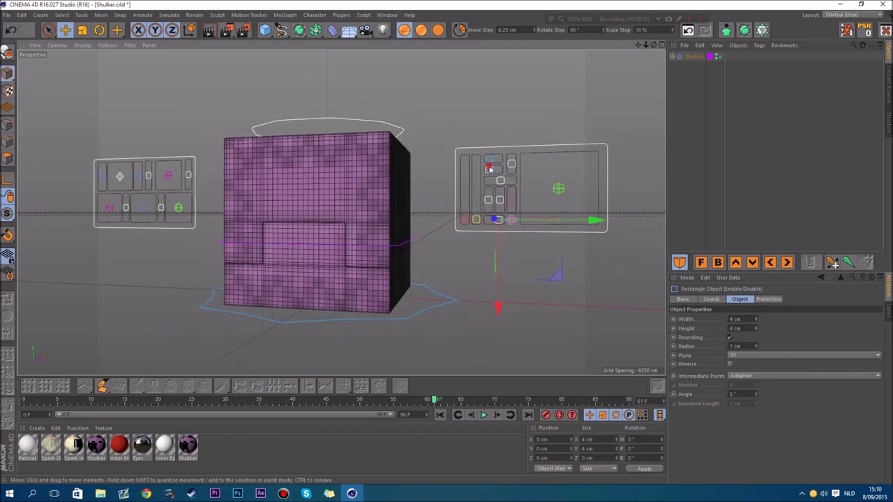
{"action": "left_click", "coordinate": [490, 169]}
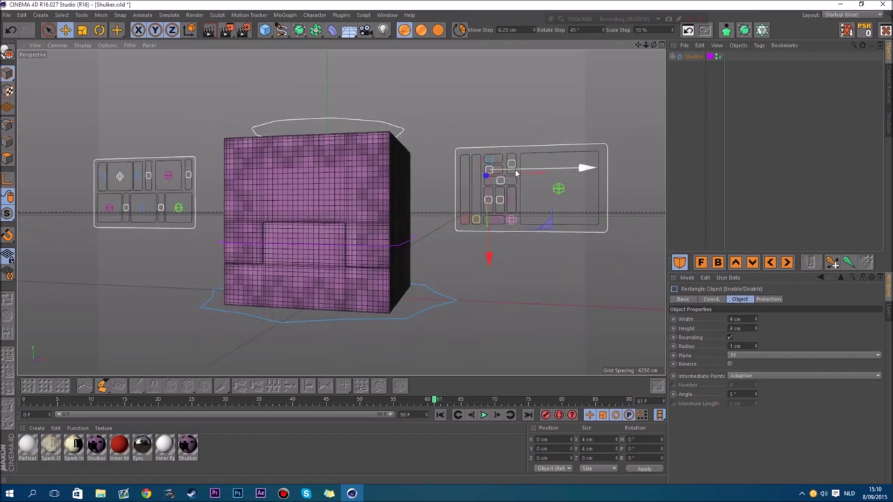
{"action": "left_click", "coordinate": [465, 221]}
{"action": "left_click_drag", "start_coordinate": [465, 173], "coordinate": [465, 89]}
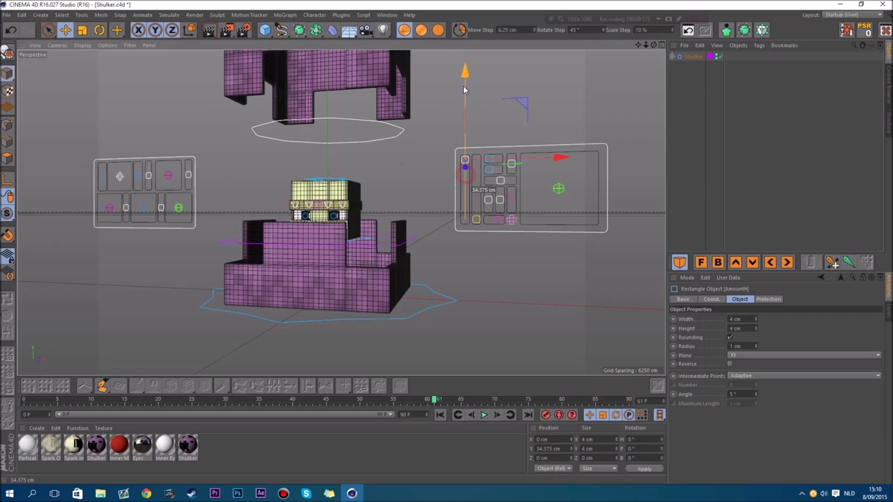
Try the second blue Enable/Disable slider at about 4.7 cm, and play the open shell's floating motion.
{"action": "left_click", "coordinate": [495, 175]}
{"action": "left_click", "coordinate": [491, 174]}
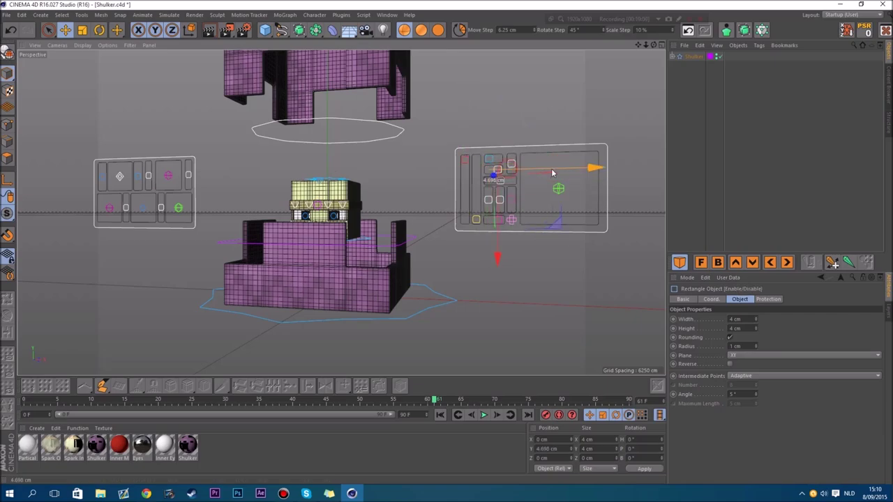
{"action": "left_click_drag", "start_coordinate": [646, 46], "coordinate": [507, 396]}
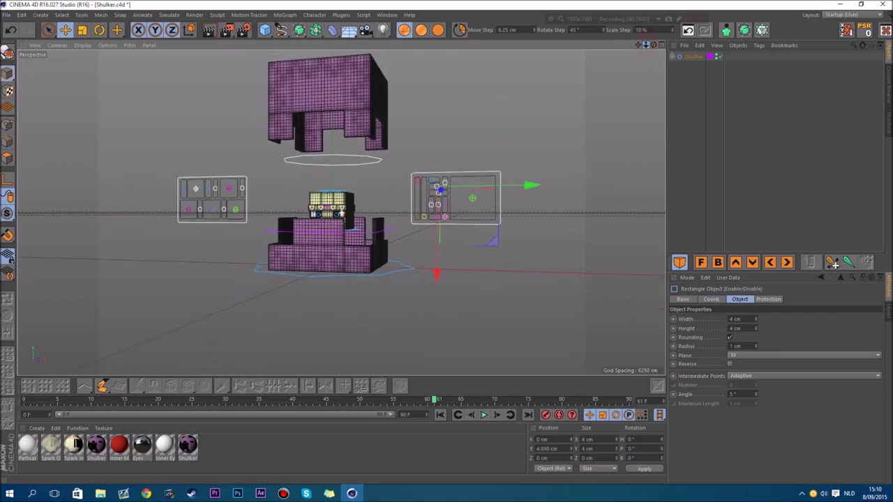
{"action": "left_click", "coordinate": [484, 414]}
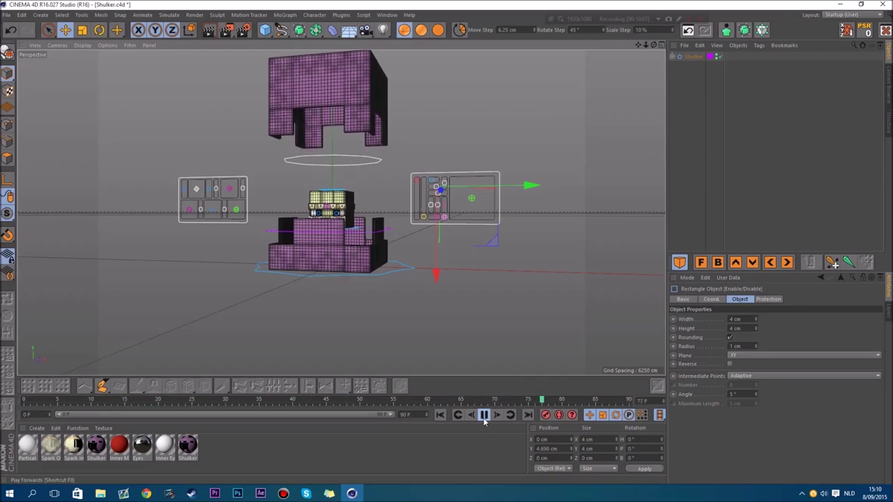
{"action": "left_click", "coordinate": [484, 414]}
Lower the Strenght slider beside the two blue Enable/Disable sliders, and check the head inside the open shell.
{"action": "scroll", "coordinate": [468, 217], "scroll_direction": "up", "scroll_amount": 2}
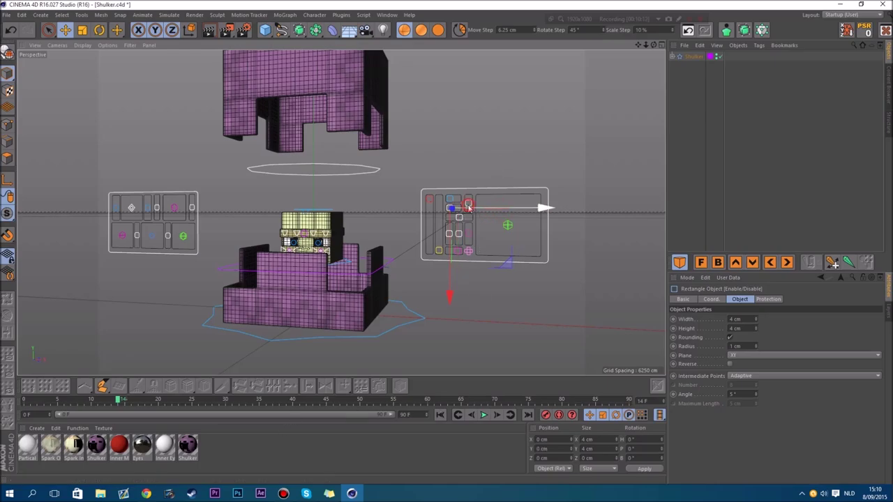
{"action": "scroll", "coordinate": [463, 215], "scroll_direction": "up", "scroll_amount": 2}
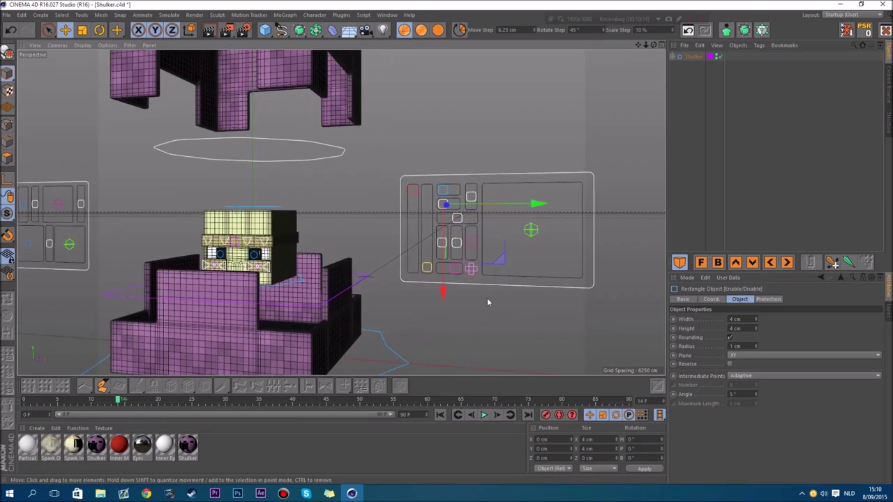
{"action": "left_click", "coordinate": [471, 198]}
{"action": "mouse_move", "coordinate": [471, 187]}
{"action": "left_mouse_down"}
{"action": "mouse_move", "coordinate": [469, 202]}
{"action": "mouse_move", "coordinate": [469, 175]}
{"action": "mouse_move", "coordinate": [469, 196]}
{"action": "left_mouse_up"}
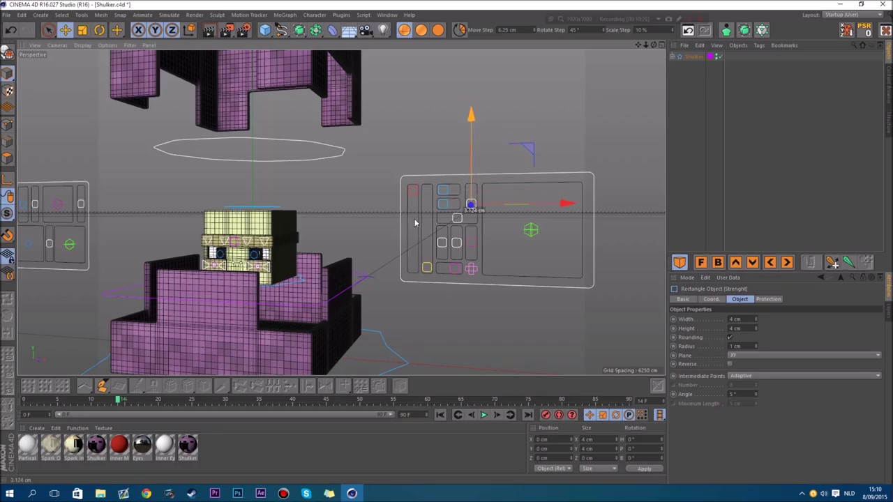
{"action": "scroll", "coordinate": [215, 252], "scroll_direction": "up", "scroll_amount": 3}
{"action": "scroll", "coordinate": [277, 255], "scroll_direction": "down", "scroll_amount": 2}
{"action": "mouse_move", "coordinate": [516, 188]}
{"action": "left_mouse_down"}
{"action": "mouse_move", "coordinate": [514, 170]}
{"action": "mouse_move", "coordinate": [516, 196]}
{"action": "left_mouse_up"}
Try the pupils' Size slider at about -6.1 cm, and lower the first Strenght slider beneath it to about -4.5 cm.
{"action": "left_click", "coordinate": [502, 215]}
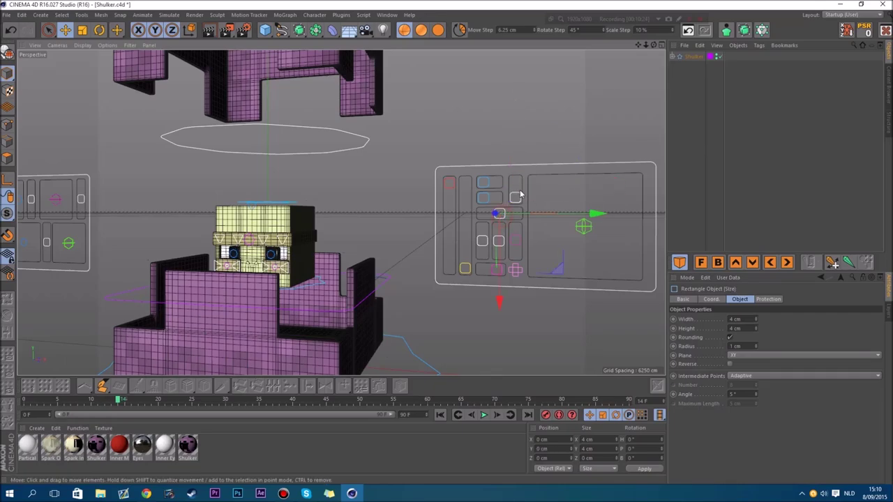
{"action": "left_click", "coordinate": [518, 196]}
{"action": "left_click", "coordinate": [507, 212]}
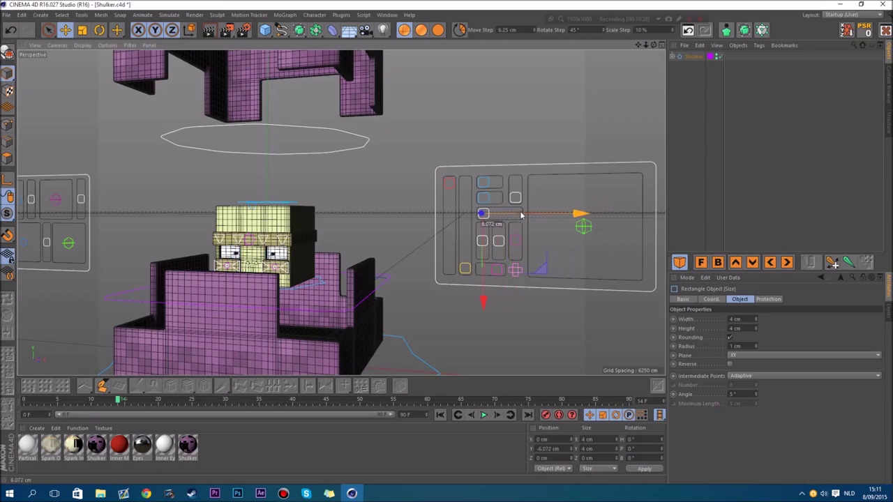
{"action": "left_click", "coordinate": [483, 240]}
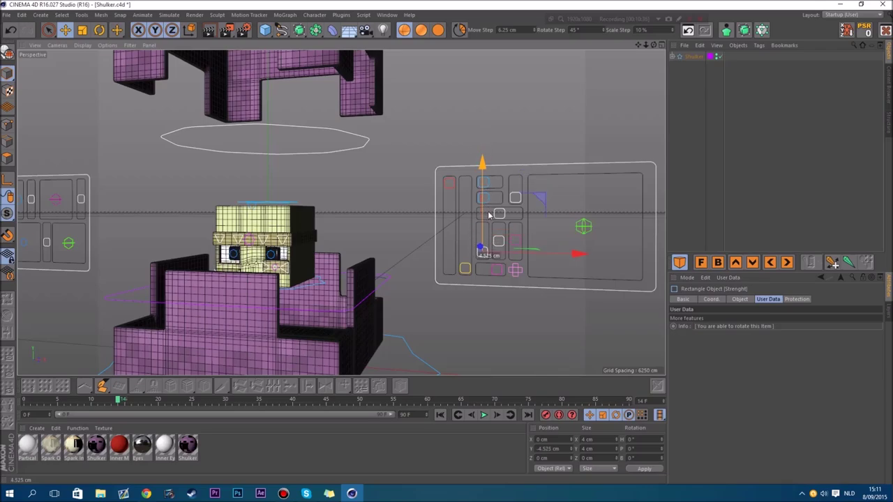
Try the three Strenght sliders beneath the pupils' Size slider, raising them to about 3.7, 4.5 and 4.8 cm.
{"action": "left_click_drag", "start_coordinate": [488, 216], "coordinate": [488, 194]}
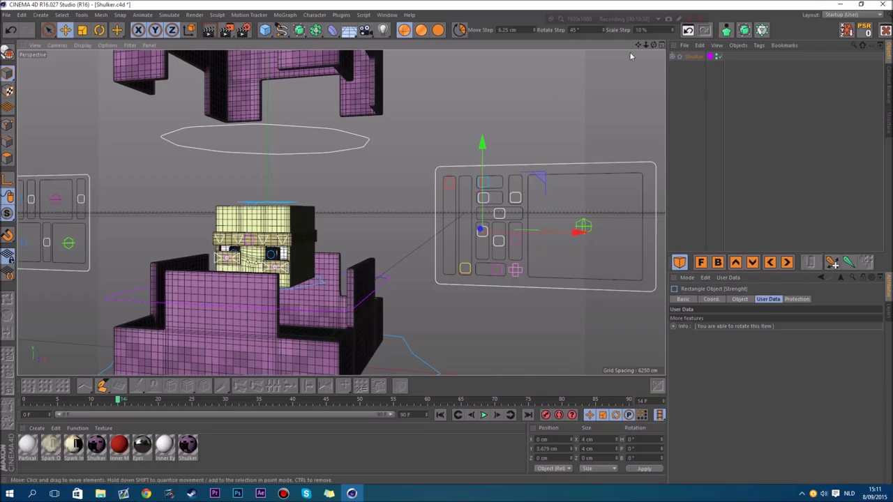
{"action": "left_click_drag", "start_coordinate": [653, 44], "coordinate": [653, 45]}
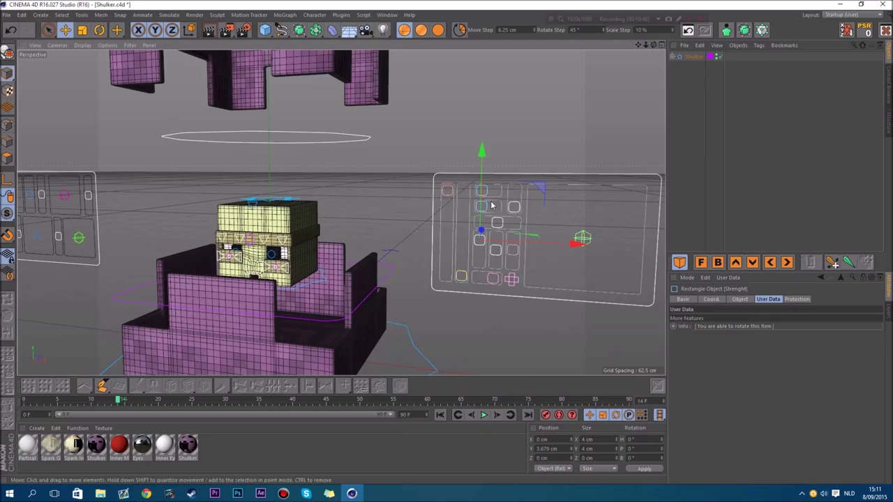
{"action": "left_click_drag", "start_coordinate": [479, 221], "coordinate": [492, 238]}
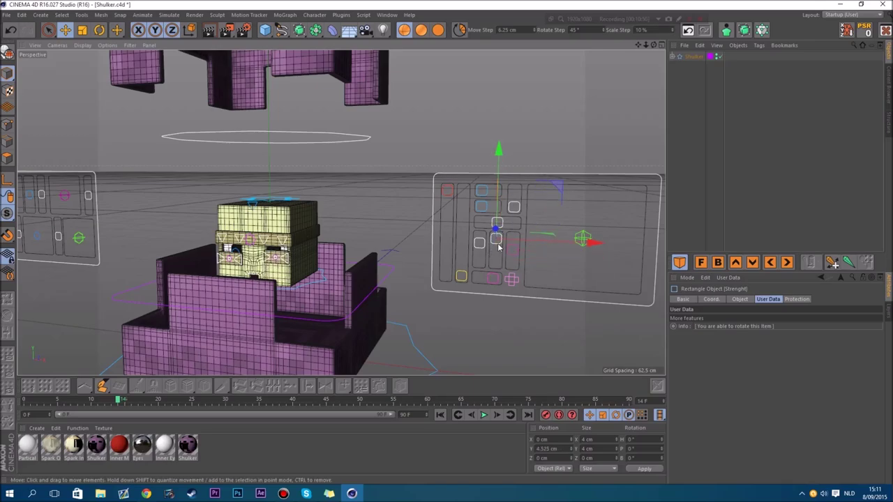
{"action": "left_click", "coordinate": [514, 222]}
{"action": "mouse_move", "coordinate": [514, 222]}
{"action": "left_mouse_down"}
{"action": "mouse_move", "coordinate": [519, 232]}
{"action": "mouse_move", "coordinate": [517, 208]}
{"action": "left_mouse_up"}
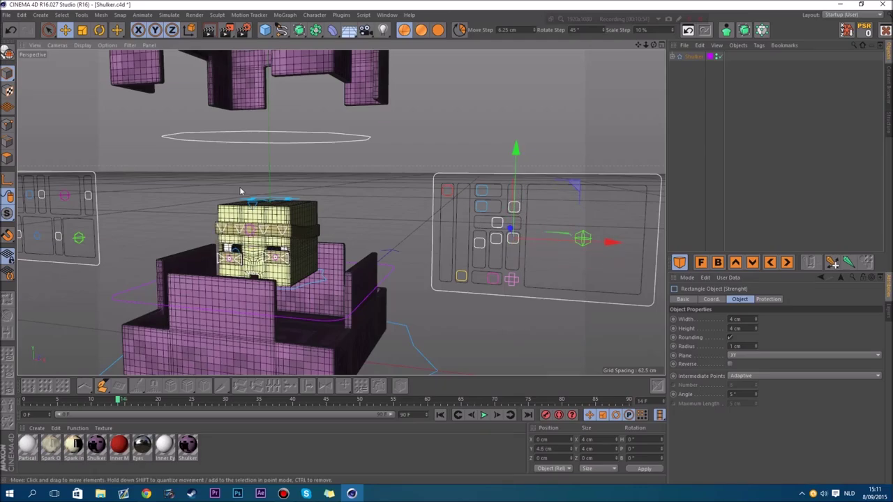
Try the same three Strenght sliders in the lowered direction, taking the third to about -5.3 cm.
{"action": "left_click", "coordinate": [496, 240]}
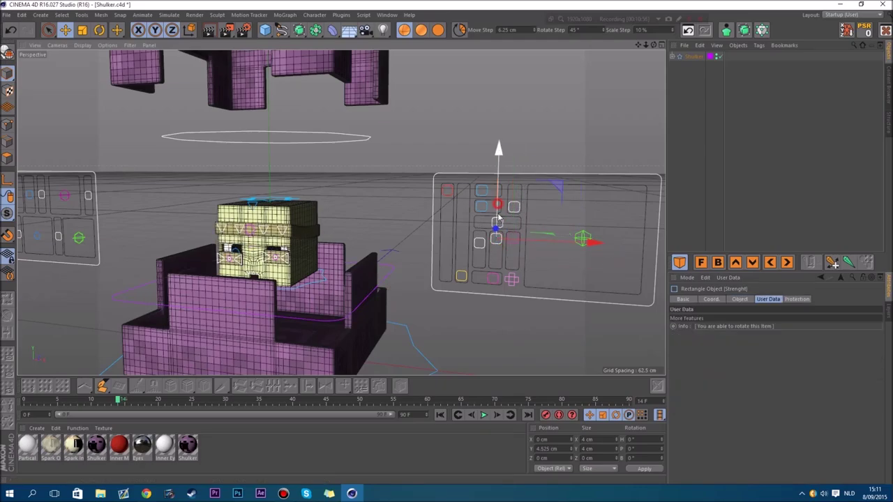
{"action": "left_click_drag", "start_coordinate": [498, 207], "coordinate": [483, 236]}
{"action": "left_click", "coordinate": [480, 242]}
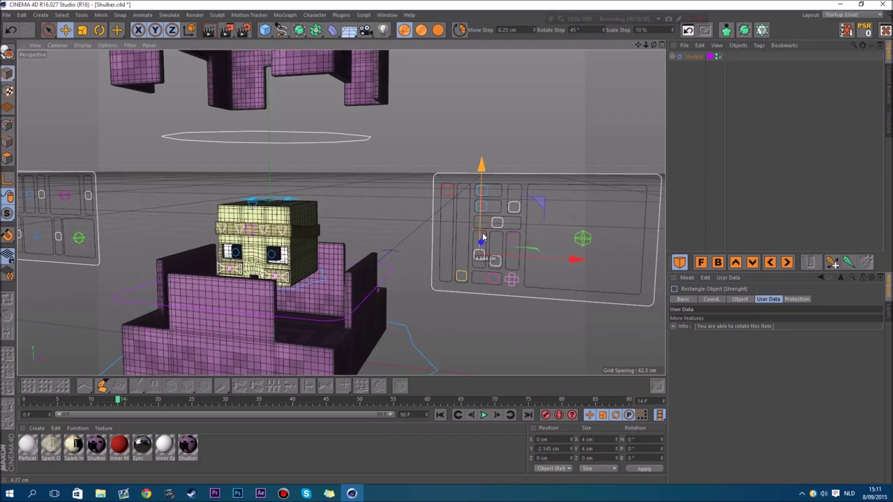
{"action": "left_click", "coordinate": [514, 241]}
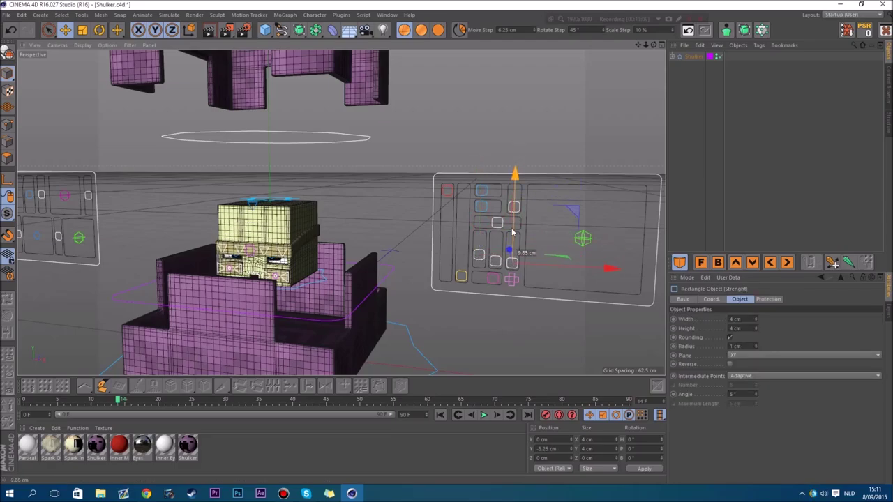
Undo all the test changes made to the three Strenght sliders.
{"action": "left_click", "coordinate": [11, 30]}
{"action": "left_click", "coordinate": [11, 30]}
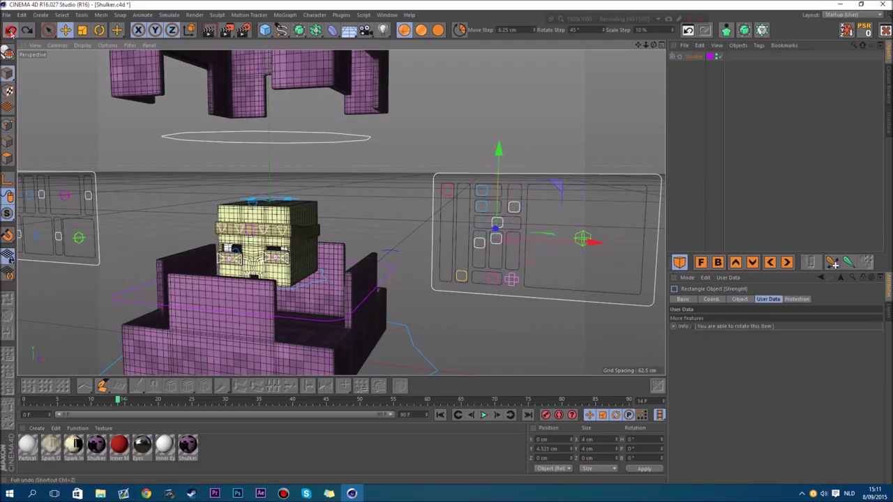
{"action": "left_click", "coordinate": [11, 30]}
{"action": "left_click", "coordinate": [11, 30]}
{"action": "left_click", "coordinate": [10, 30]}
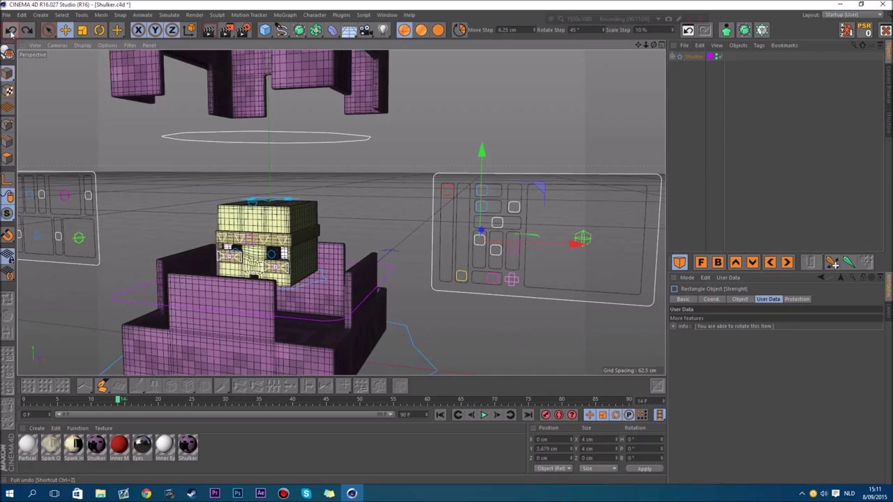
{"action": "left_click", "coordinate": [11, 30]}
{"action": "left_click", "coordinate": [11, 30]}
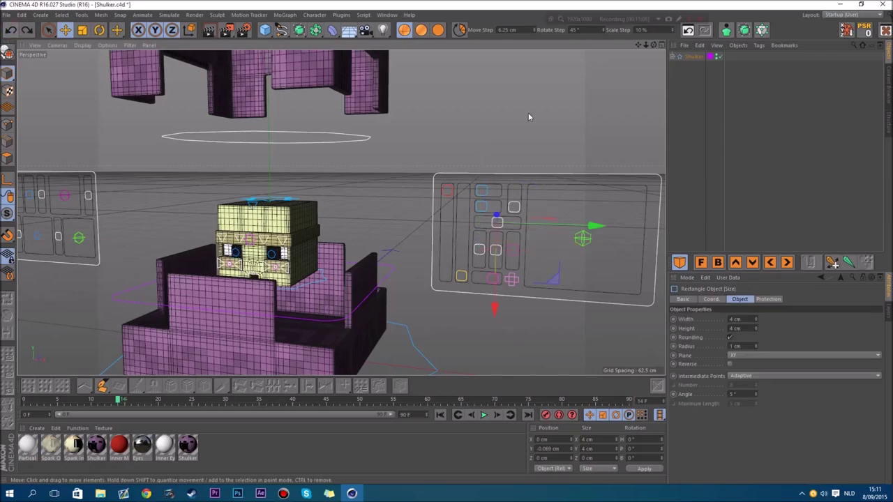
Try moving the shell panel's green Controller_All to about X 2.7 cm, Y -2.4 cm, and undo the move.
{"action": "scroll", "coordinate": [341, 212], "scroll_direction": "down", "scroll_amount": 6}
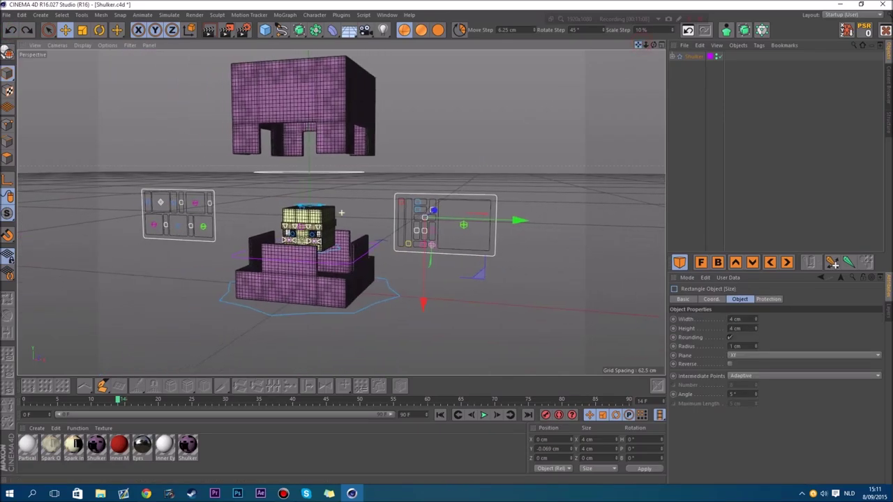
{"action": "left_click_drag", "start_coordinate": [638, 45], "coordinate": [654, 47]}
{"action": "left_click", "coordinate": [526, 224]}
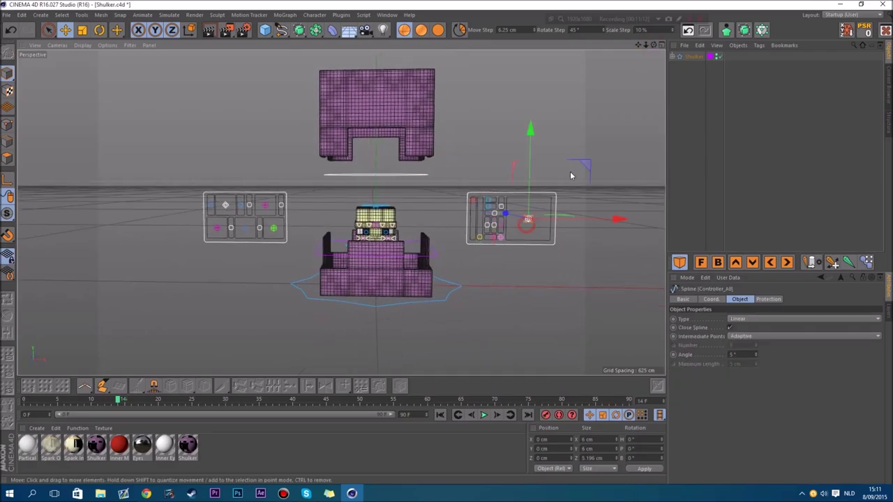
{"action": "mouse_move", "coordinate": [570, 175]}
{"action": "left_mouse_down"}
{"action": "mouse_move", "coordinate": [587, 157]}
{"action": "mouse_move", "coordinate": [586, 169]}
{"action": "left_mouse_up"}
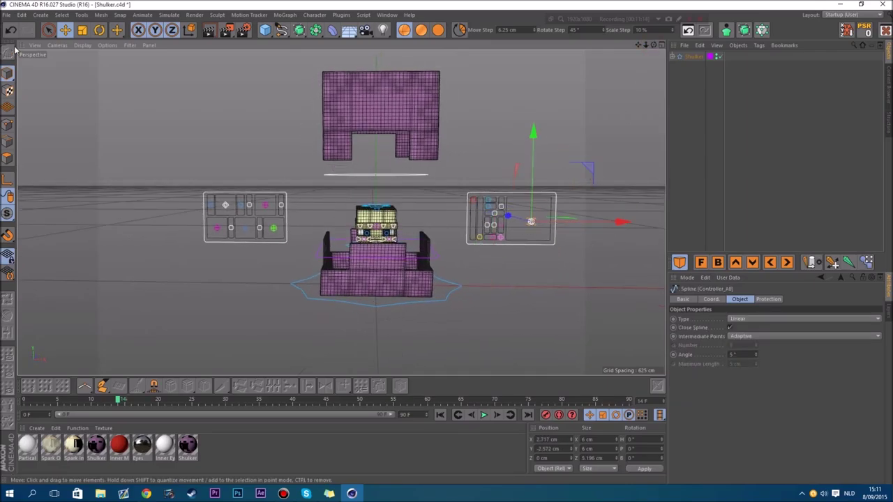
{"action": "left_click", "coordinate": [10, 29]}
Close the shell completely by lowering the red Amounth slider to 0 cm.
{"action": "scroll", "coordinate": [428, 218], "scroll_direction": "up", "scroll_amount": 1}
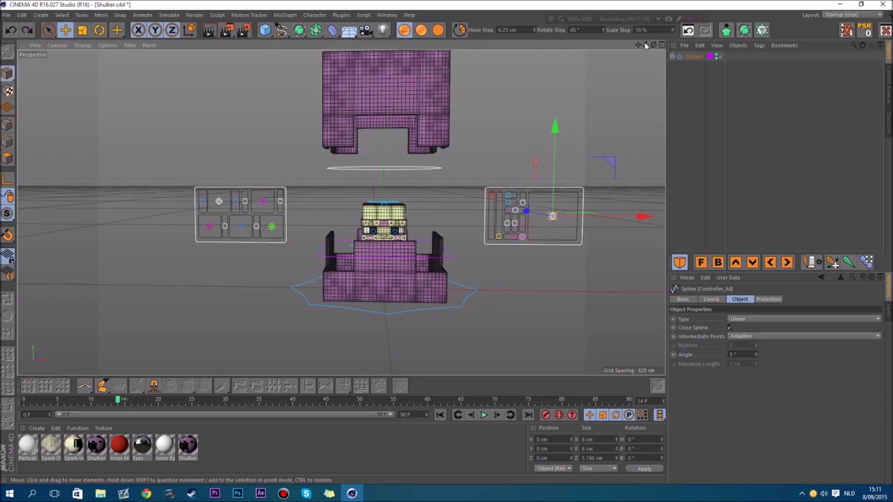
{"action": "left_click_drag", "start_coordinate": [637, 45], "coordinate": [680, 45]}
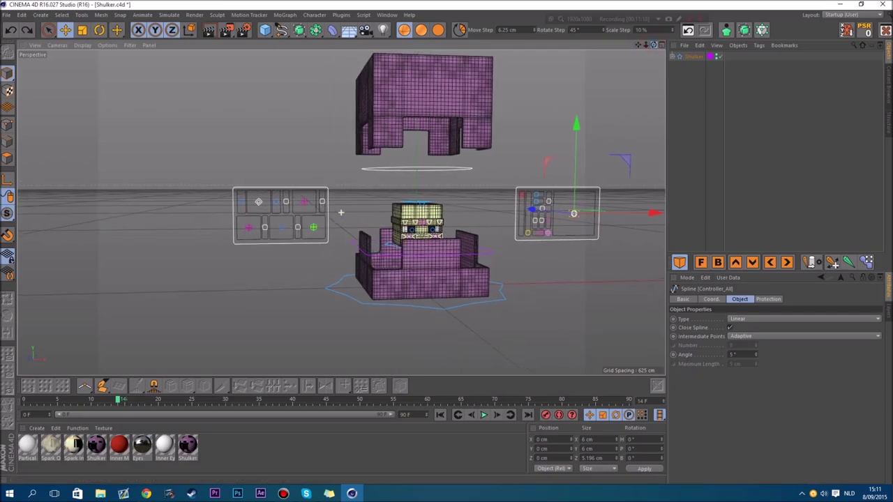
{"action": "left_click_drag", "start_coordinate": [341, 212], "coordinate": [342, 212], "text": "alt"}
{"action": "left_click_drag", "start_coordinate": [528, 200], "coordinate": [529, 231]}
{"action": "scroll", "coordinate": [259, 222], "scroll_direction": "up", "scroll_amount": 4}
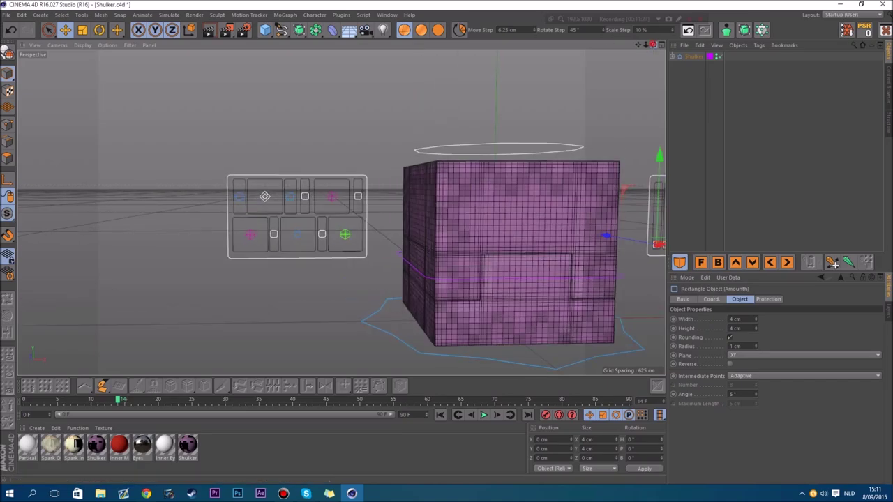
{"action": "left_click_drag", "start_coordinate": [341, 212], "coordinate": [341, 212], "text": "alt"}
{"action": "left_click_drag", "start_coordinate": [637, 46], "coordinate": [481, 46]}
Hide the shell by moving the pink Enable/Disable slider to about -4.7 cm.
{"action": "left_click", "coordinate": [566, 227]}
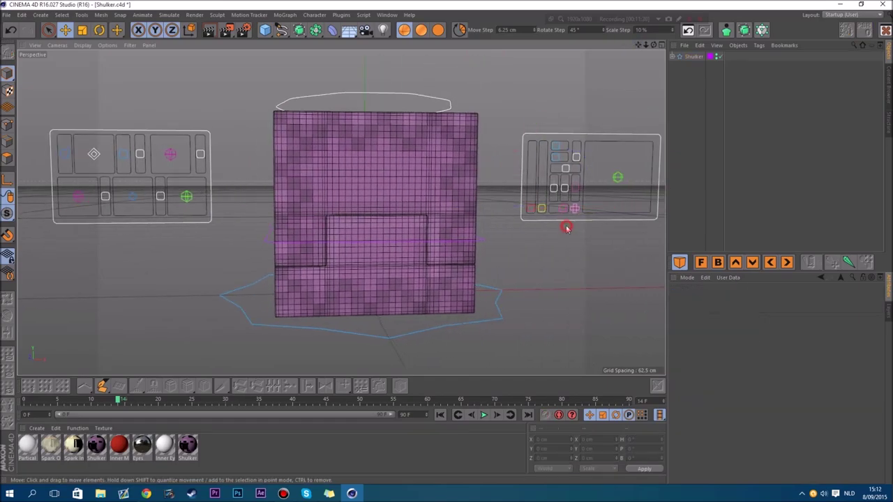
{"action": "left_click", "coordinate": [563, 209]}
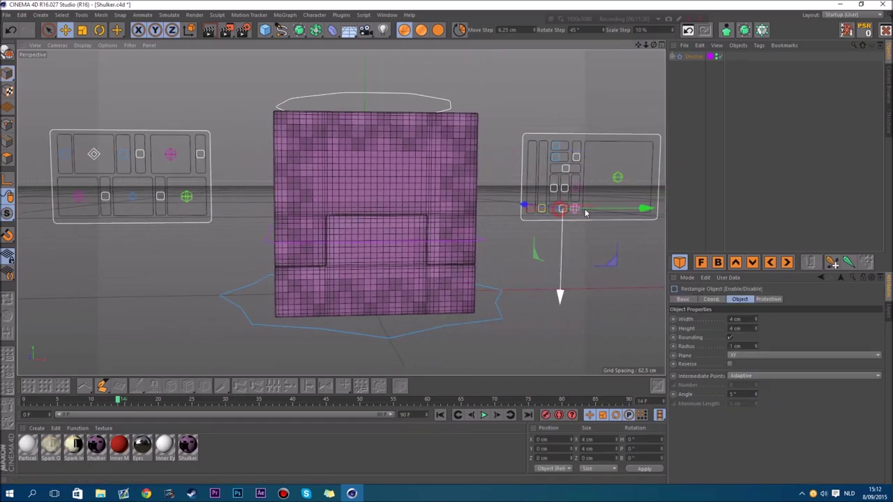
{"action": "left_click_drag", "start_coordinate": [586, 210], "coordinate": [517, 218]}
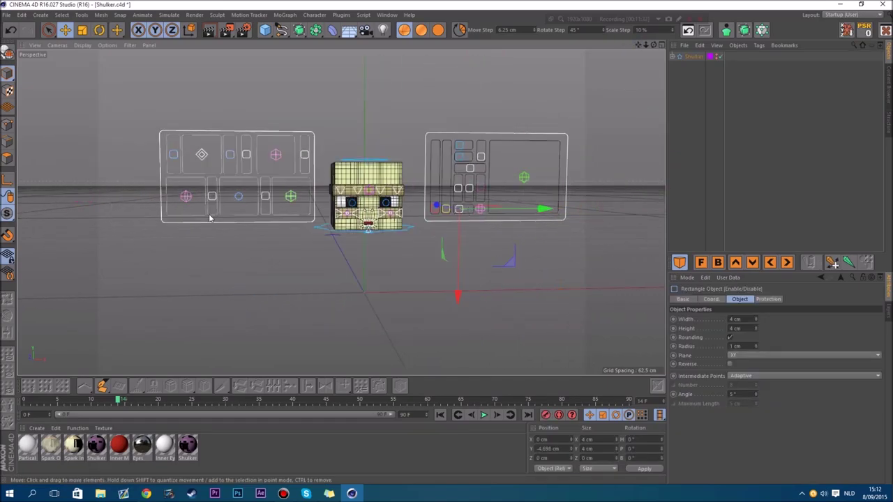
Try tilting the head with the face panel's green Controller_All, and reset that controller's transformation to zero.
{"action": "scroll", "coordinate": [428, 144], "scroll_direction": "up", "scroll_amount": 3}
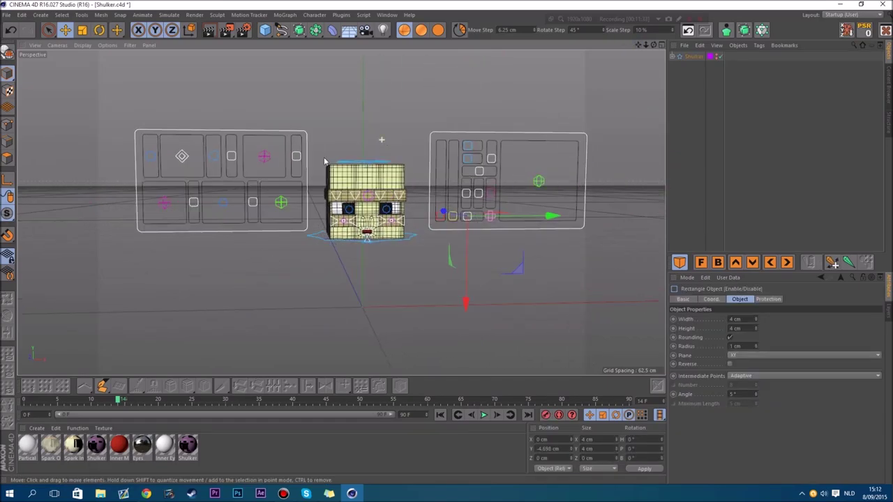
{"action": "left_click", "coordinate": [279, 214]}
{"action": "scroll", "coordinate": [292, 202], "scroll_direction": "up", "scroll_amount": 2}
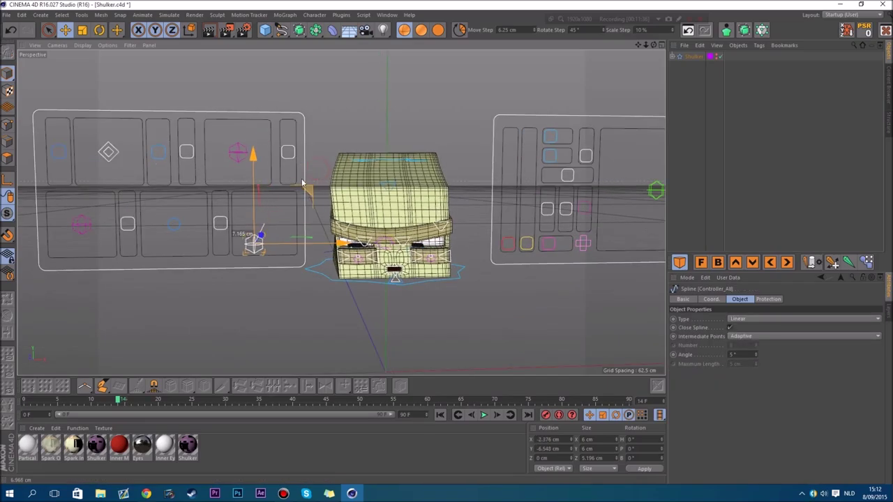
{"action": "left_click_drag", "start_coordinate": [302, 182], "coordinate": [337, 121]}
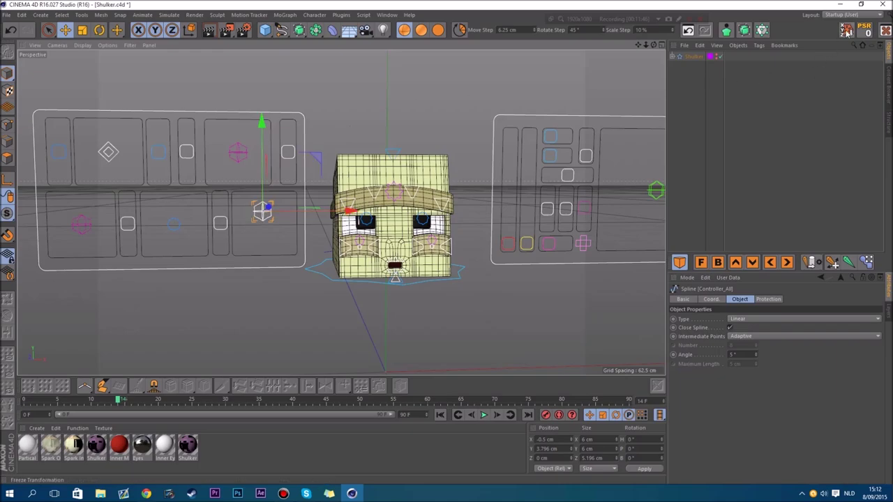
{"action": "left_click", "coordinate": [865, 31]}
Try shifting the pupils sideways with the blue Eye Controller, and undo the move.
{"action": "left_click", "coordinate": [223, 230]}
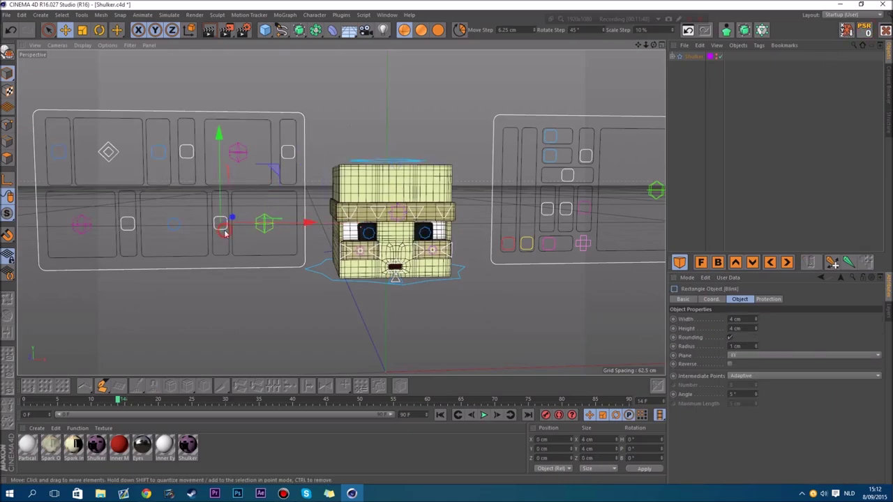
{"action": "left_click", "coordinate": [178, 226]}
{"action": "mouse_move", "coordinate": [233, 167]}
{"action": "left_mouse_down"}
{"action": "mouse_move", "coordinate": [208, 193]}
{"action": "mouse_move", "coordinate": [237, 173]}
{"action": "mouse_move", "coordinate": [203, 171]}
{"action": "mouse_move", "coordinate": [230, 169]}
{"action": "mouse_move", "coordinate": [202, 159]}
{"action": "mouse_move", "coordinate": [246, 164]}
{"action": "mouse_move", "coordinate": [234, 170]}
{"action": "left_mouse_up"}
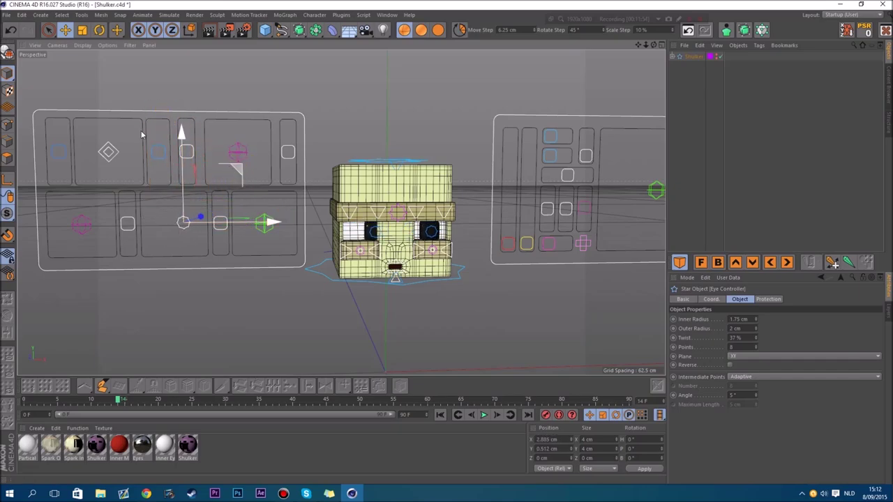
{"action": "key", "text": "ctrl+z"}
Try the small white slider between the pink controller and the Eye Controller in the face panel.
{"action": "key", "text": "r"}
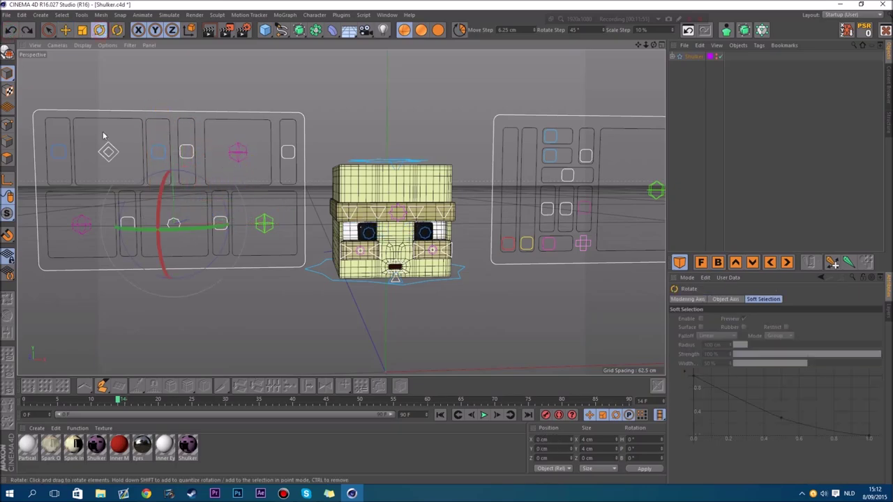
{"action": "left_click", "coordinate": [126, 218]}
{"action": "key", "text": "e"}
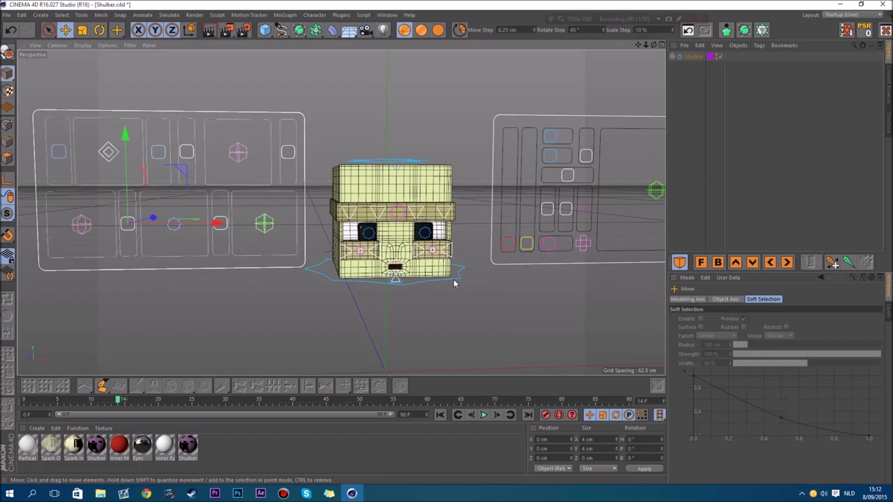
{"action": "mouse_move", "coordinate": [127, 197]}
{"action": "left_mouse_down"}
{"action": "mouse_move", "coordinate": [127, 172]}
{"action": "mouse_move", "coordinate": [128, 241]}
{"action": "mouse_move", "coordinate": [128, 203]}
{"action": "mouse_move", "coordinate": [126, 236]}
{"action": "mouse_move", "coordinate": [125, 211]}
{"action": "left_mouse_up"}
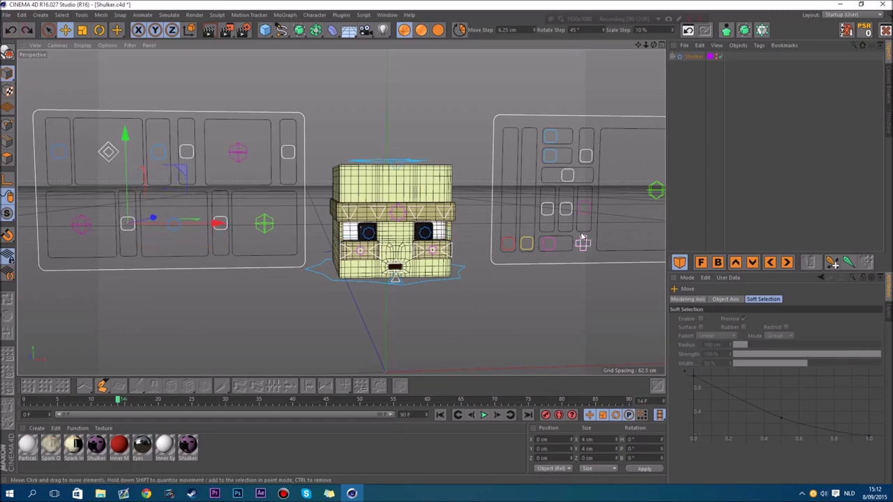
Try rotating the first Strenght slider to a bank of about -84.2°, and undo the rotation.
{"action": "left_click", "coordinate": [548, 211]}
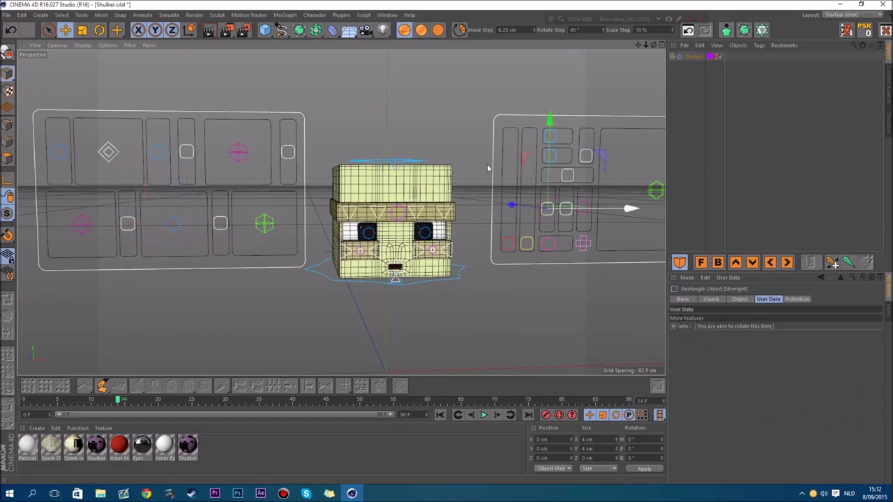
{"action": "left_click", "coordinate": [98, 30]}
{"action": "left_click_drag", "start_coordinate": [500, 218], "coordinate": [516, 105]}
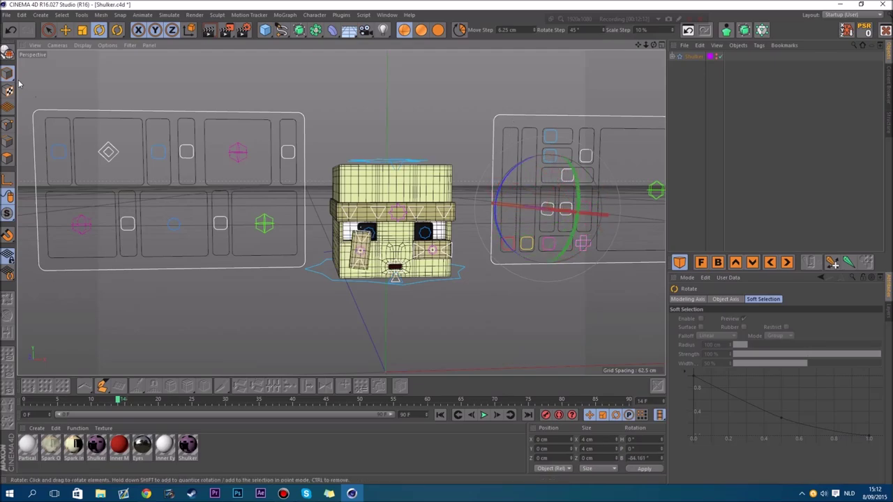
{"action": "left_click", "coordinate": [10, 30]}
Try rotating the second Strenght slider, and undo the rotation.
{"action": "left_click", "coordinate": [551, 205]}
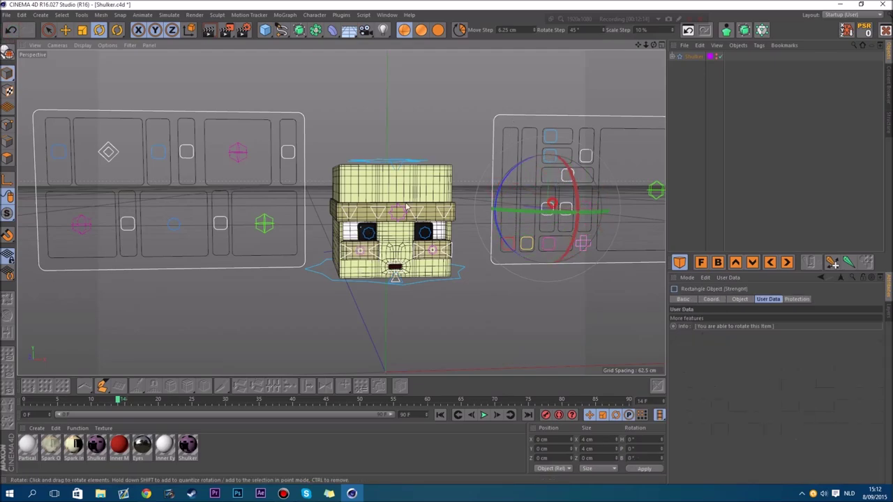
{"action": "left_click", "coordinate": [64, 30]}
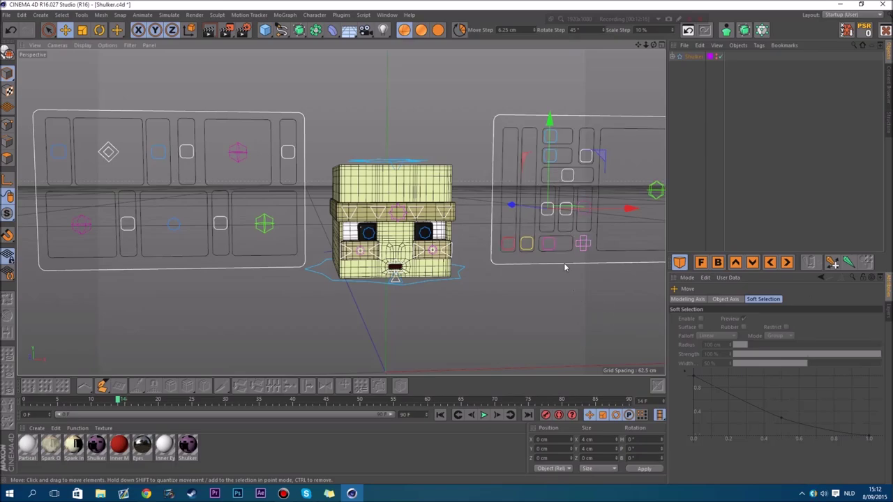
{"action": "left_click", "coordinate": [551, 215]}
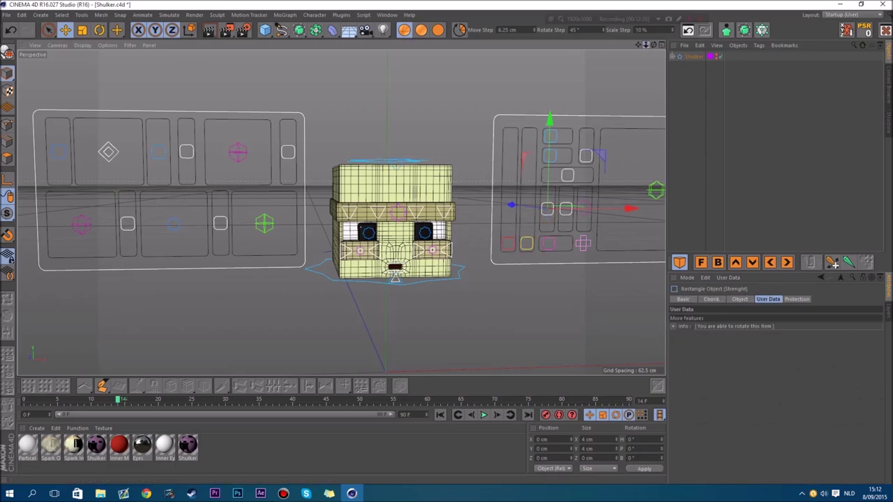
{"action": "mouse_move", "coordinate": [646, 45]}
{"action": "left_mouse_down"}
{"action": "mouse_move", "coordinate": [613, 47]}
{"action": "mouse_move", "coordinate": [646, 46]}
{"action": "left_mouse_up"}
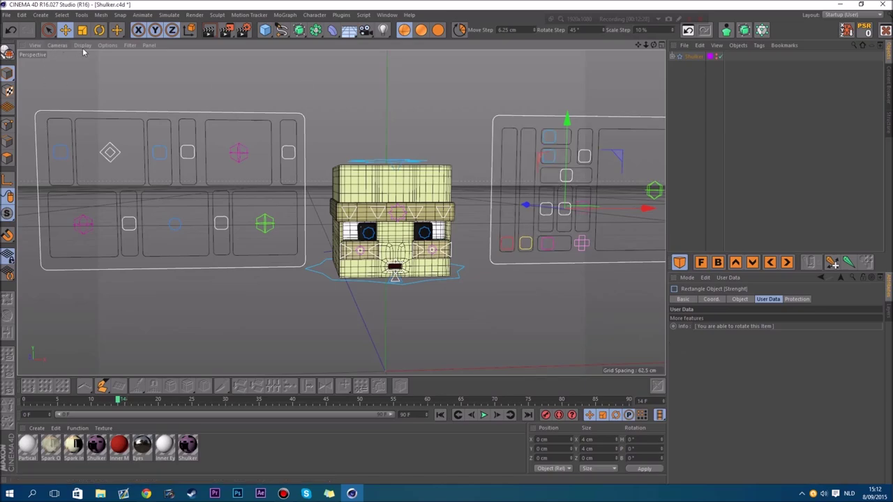
{"action": "key", "text": "r"}
{"action": "left_click_drag", "start_coordinate": [519, 190], "coordinate": [439, 218]}
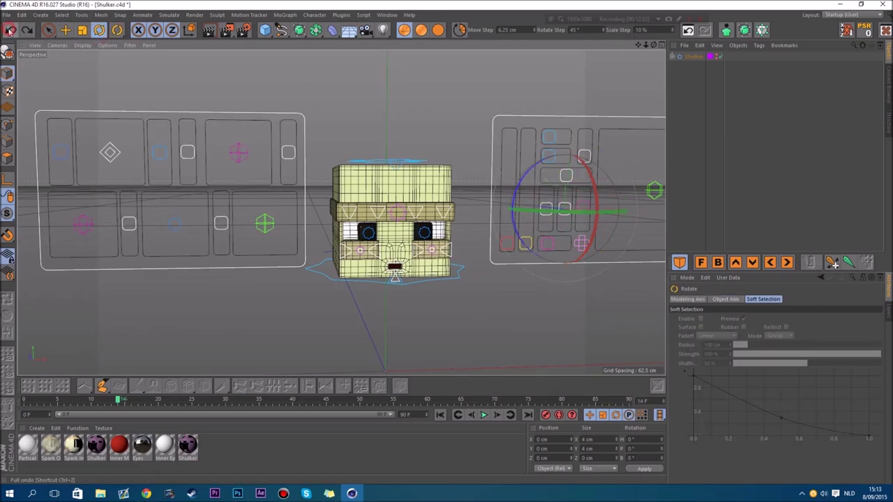
{"action": "left_click", "coordinate": [160, 157]}
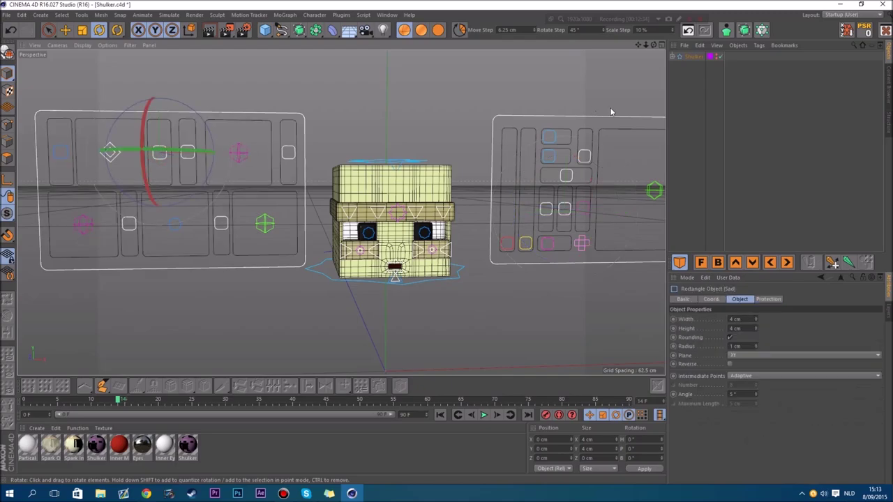
{"action": "key", "text": "e"}
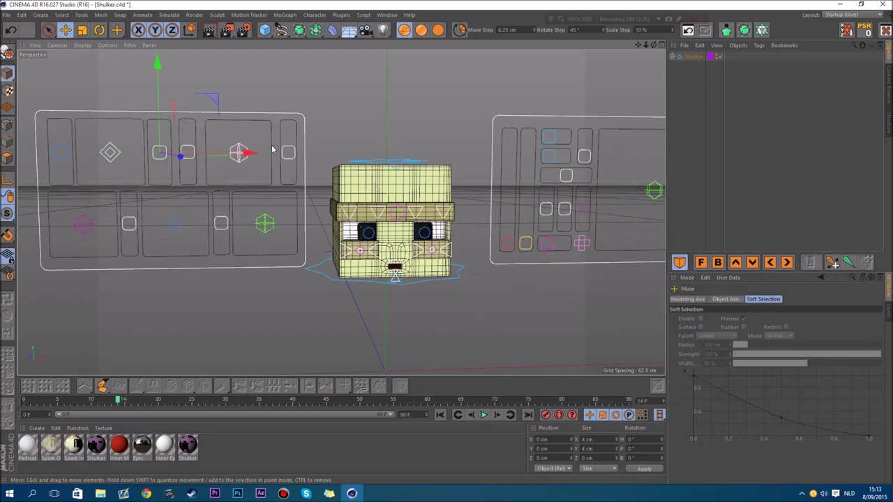
{"action": "left_click", "coordinate": [288, 153]}
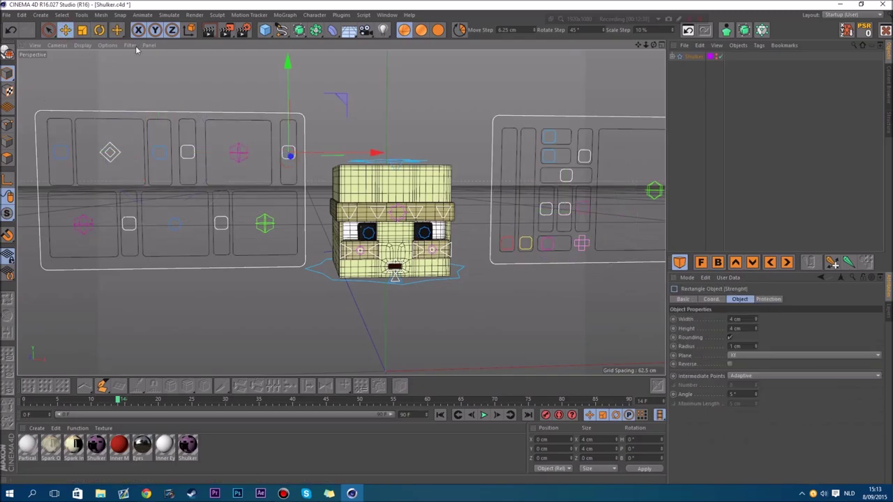
Try rotating the diamond-shaped Mounth Postion controller in the face panel, and undo the rotation.
{"action": "left_click", "coordinate": [99, 30]}
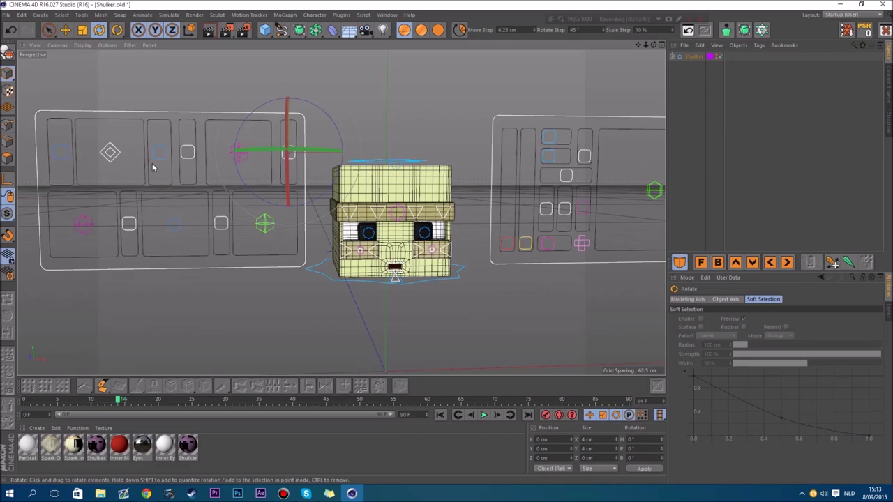
{"action": "left_click", "coordinate": [110, 155]}
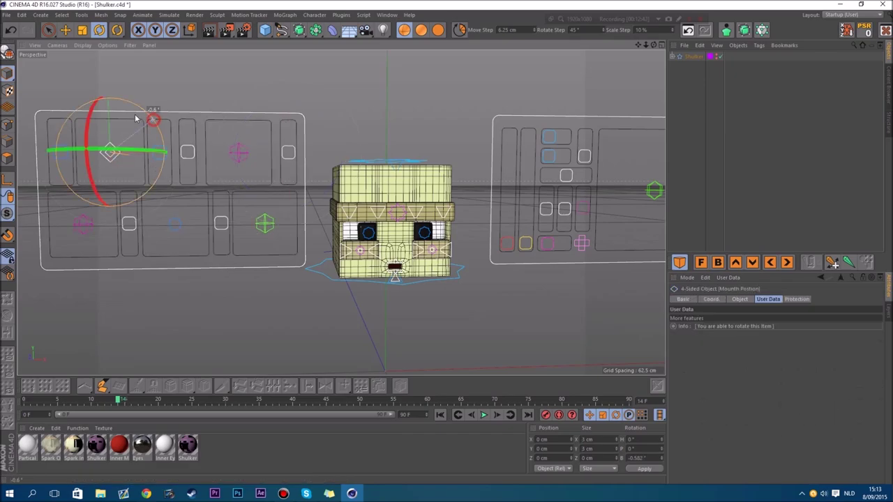
{"action": "left_click_drag", "start_coordinate": [152, 118], "coordinate": [132, 112]}
{"action": "key", "text": "ctrl+z"}
Try moving the blue Eye Controller in the face panel, and undo the move.
{"action": "left_click", "coordinate": [177, 227]}
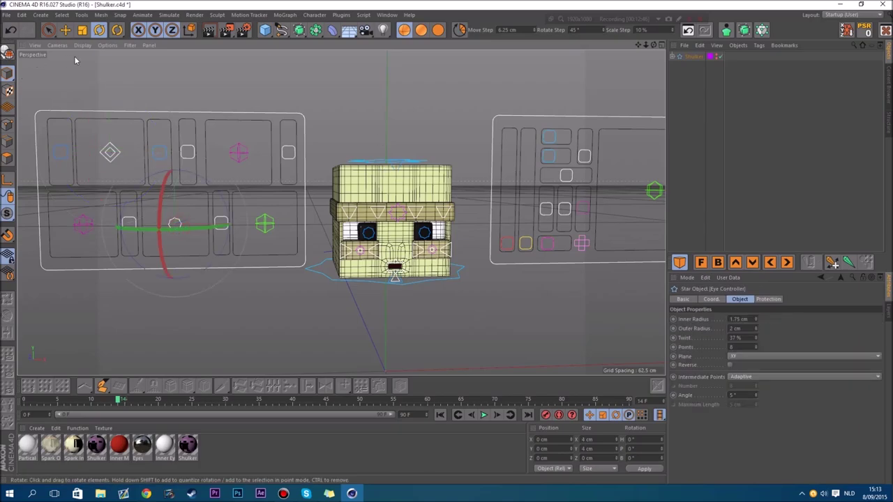
{"action": "left_click", "coordinate": [65, 29]}
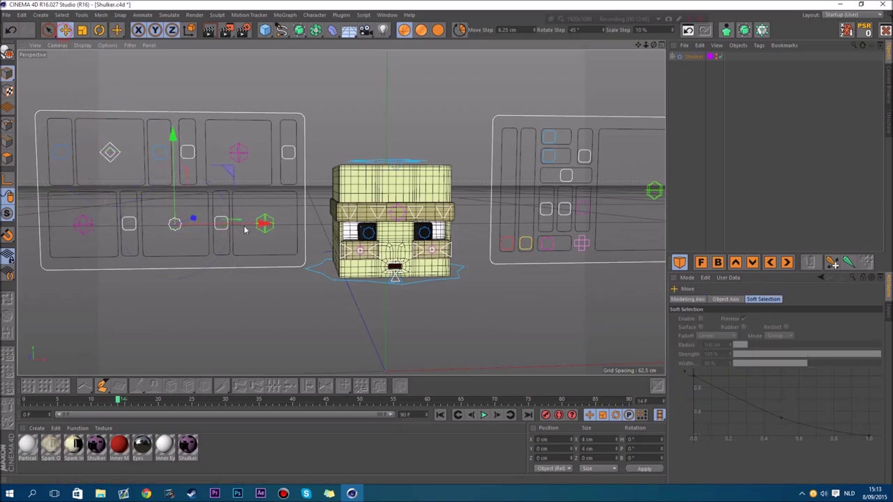
{"action": "left_click_drag", "start_coordinate": [169, 161], "coordinate": [166, 164]}
{"action": "key", "text": "ctrl+z"}
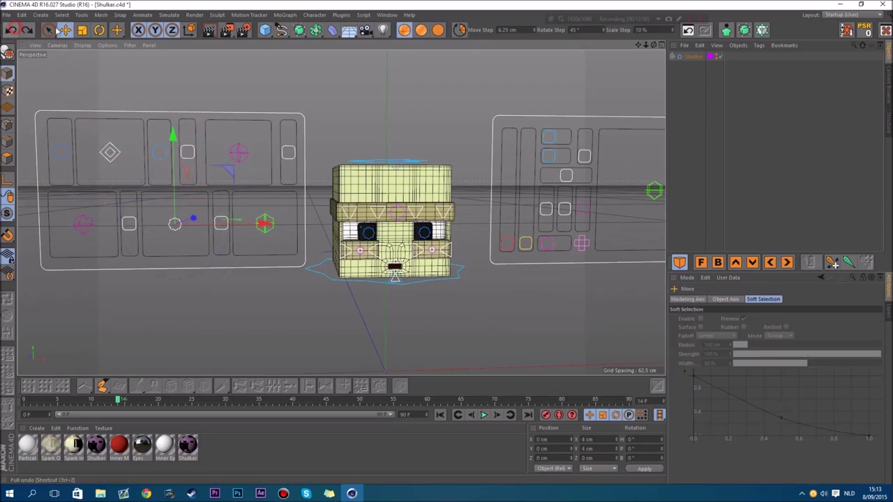
Try raising the Strenght slider between the UniBrown controller and the Eye Controller to about 5.7 cm in Y, and undo the move.
{"action": "key", "text": "r"}
{"action": "left_click", "coordinate": [131, 222]}
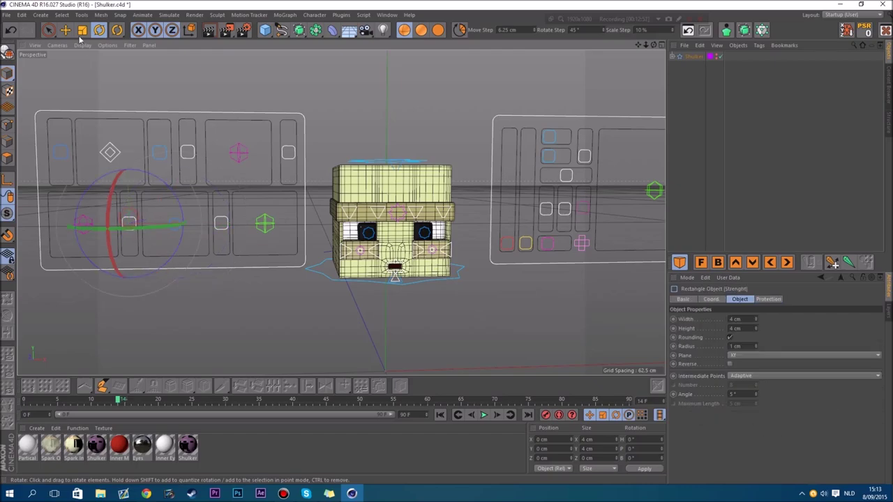
{"action": "key", "text": "e"}
{"action": "left_click_drag", "start_coordinate": [125, 204], "coordinate": [126, 184]}
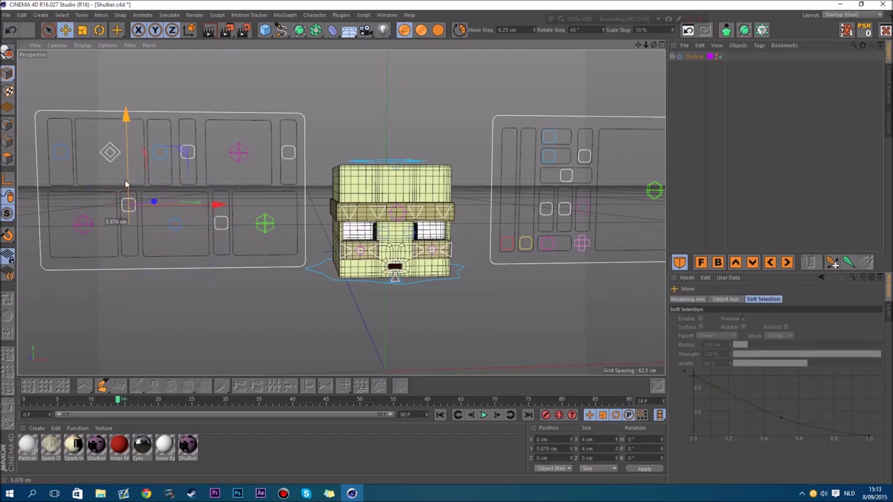
{"action": "key", "text": "ctrl+z"}
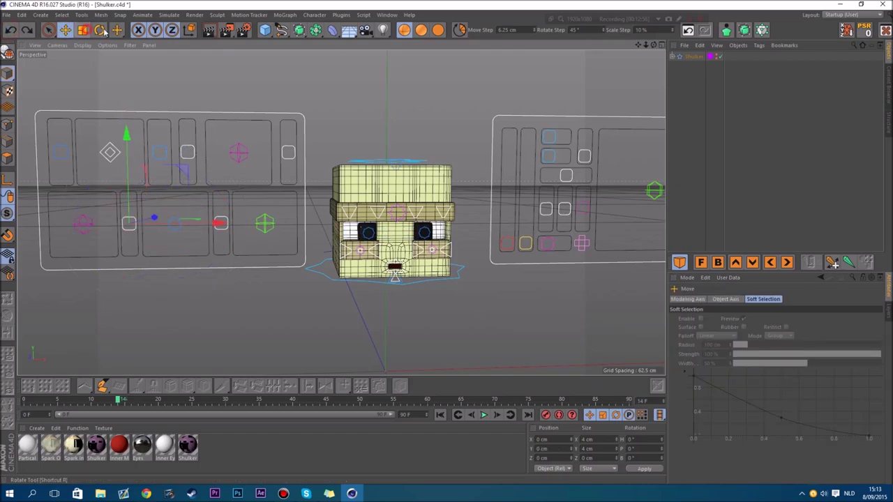
Try rotating the Strenght slider beside the Eye Controller around its bank axis, and undo the rotation.
{"action": "key", "text": "r"}
{"action": "left_click_drag", "start_coordinate": [168, 199], "coordinate": [22, 65]}
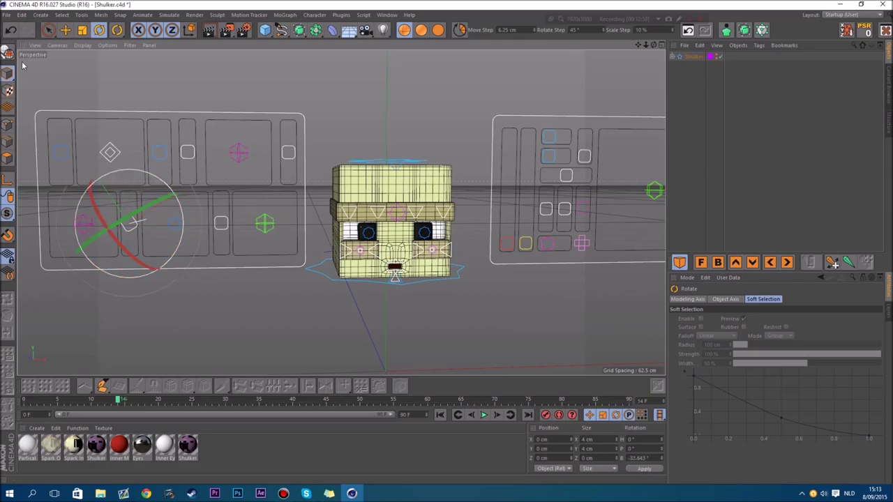
{"action": "left_click", "coordinate": [11, 30]}
Try the Blink slider, undo that move, and lower the slider to about -6.5 cm in Y to close the eyes.
{"action": "key", "text": "e"}
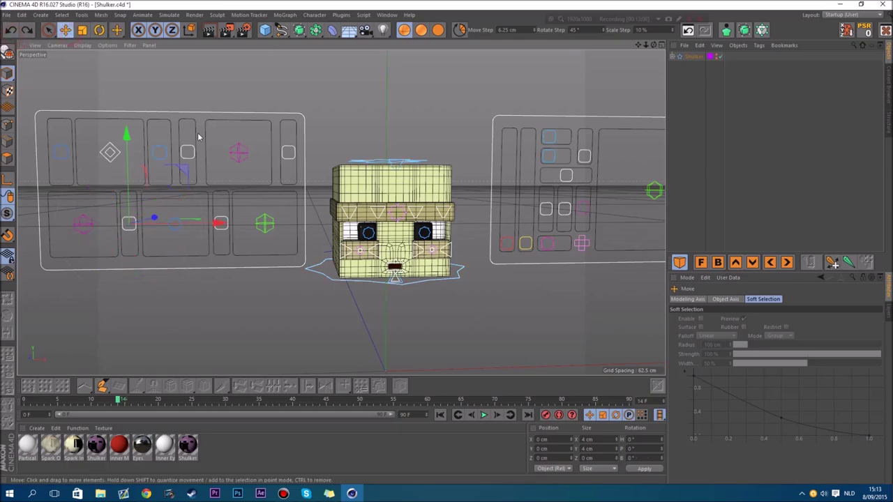
{"action": "left_click", "coordinate": [229, 217]}
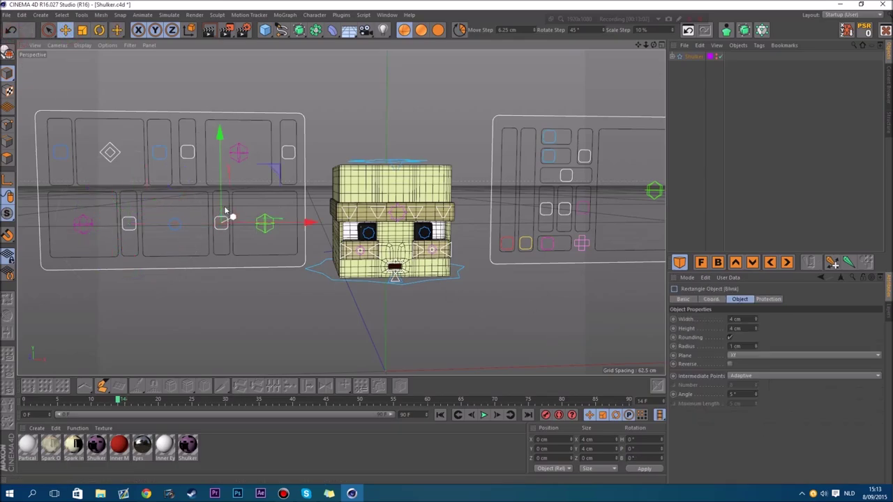
{"action": "left_click_drag", "start_coordinate": [216, 194], "coordinate": [213, 208]}
{"action": "left_click", "coordinate": [11, 31]}
{"action": "left_click_drag", "start_coordinate": [222, 201], "coordinate": [214, 220]}
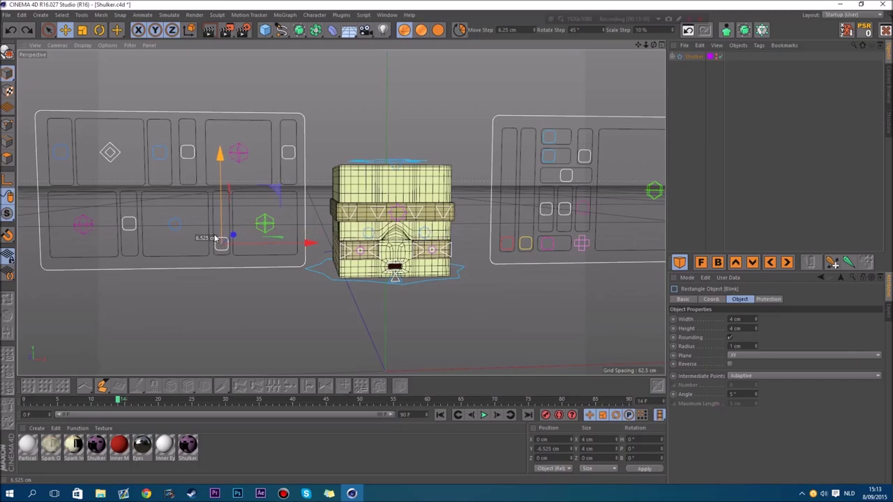
Raise the pink Strenght slider in the second panel to about 4.6 cm in Y, and raise the Blink slider to reopen the eyes.
{"action": "left_click", "coordinate": [587, 214]}
{"action": "left_click_drag", "start_coordinate": [586, 190], "coordinate": [586, 175]}
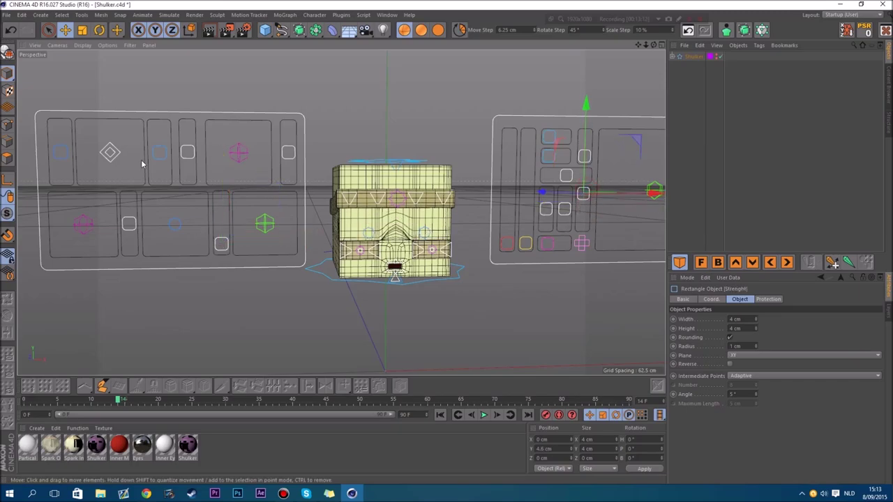
{"action": "left_click", "coordinate": [220, 244]}
{"action": "left_click_drag", "start_coordinate": [220, 224], "coordinate": [223, 198]}
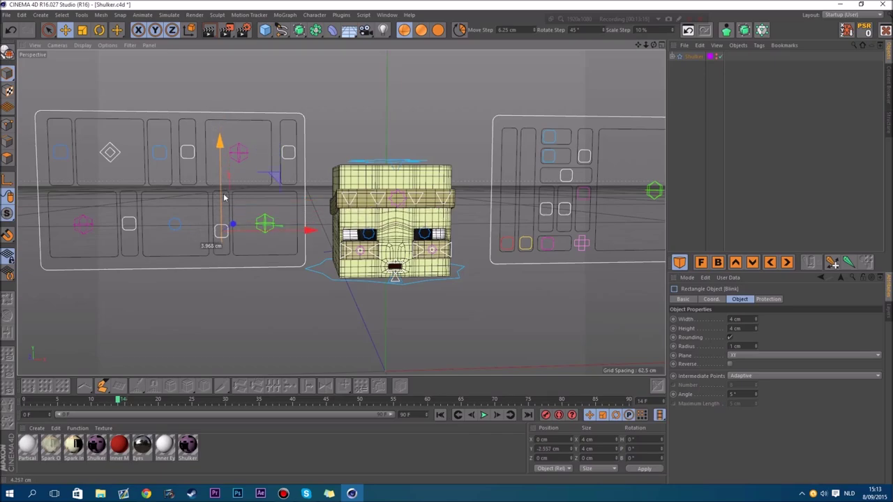
Reset the position of the Blink slider and of the second panel's raised Strenght slider with Reset PSR.
{"action": "left_click", "coordinate": [863, 40]}
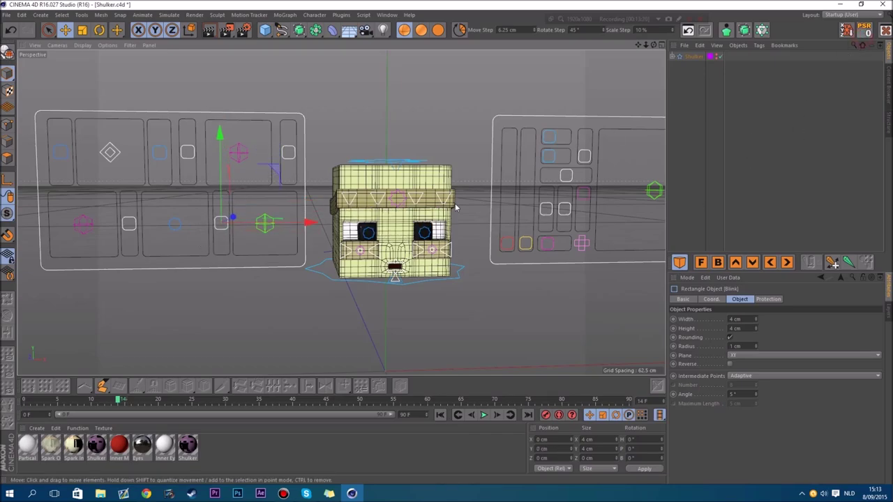
{"action": "left_click", "coordinate": [584, 209]}
{"action": "left_click", "coordinate": [859, 33]}
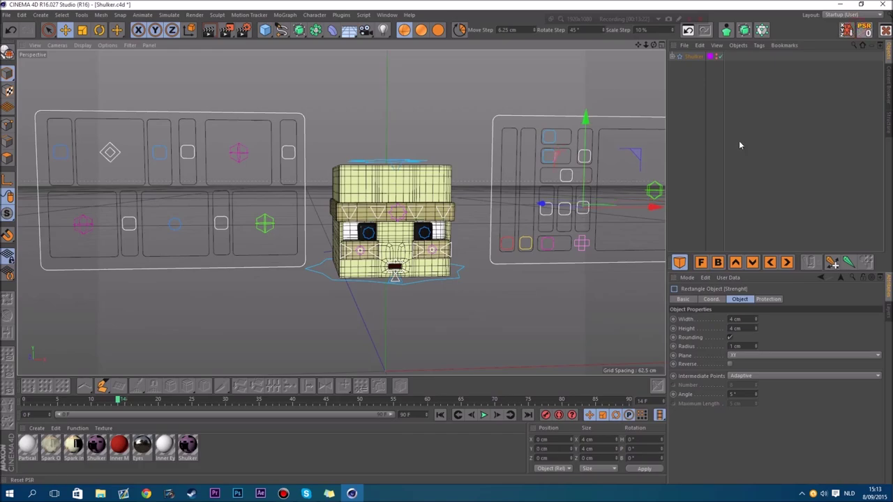
Try lowering the Blink slider to about -2 cm in Y to half-close the eyes, and undo the move.
{"action": "left_click", "coordinate": [83, 224]}
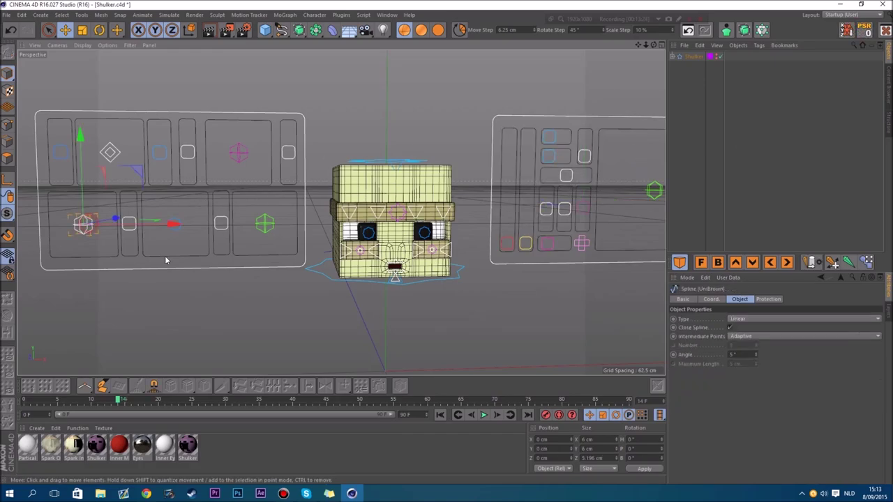
{"action": "left_click", "coordinate": [220, 223]}
{"action": "mouse_move", "coordinate": [220, 201]}
{"action": "left_mouse_down"}
{"action": "mouse_move", "coordinate": [220, 216]}
{"action": "mouse_move", "coordinate": [220, 205]}
{"action": "left_mouse_up"}
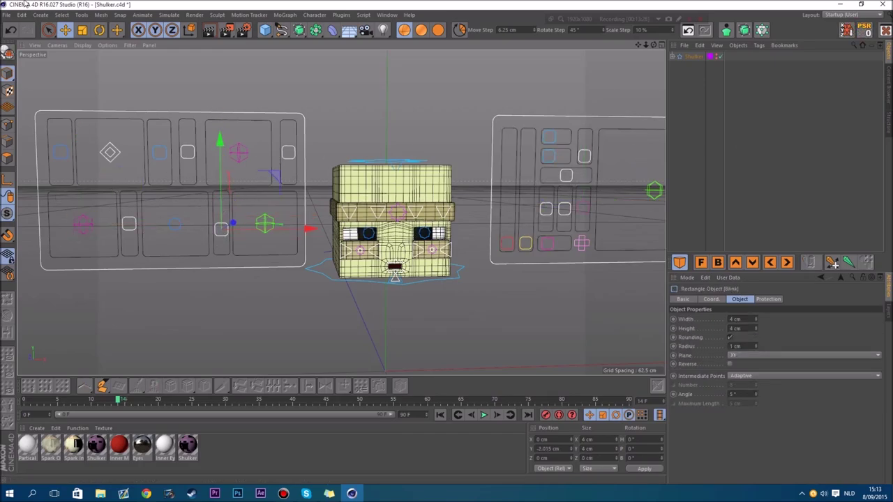
{"action": "left_click", "coordinate": [11, 32]}
Try moving the pink UniBrown controller to about X 1.6 cm and Y -3.4 cm, and undo the move.
{"action": "left_click", "coordinate": [72, 225]}
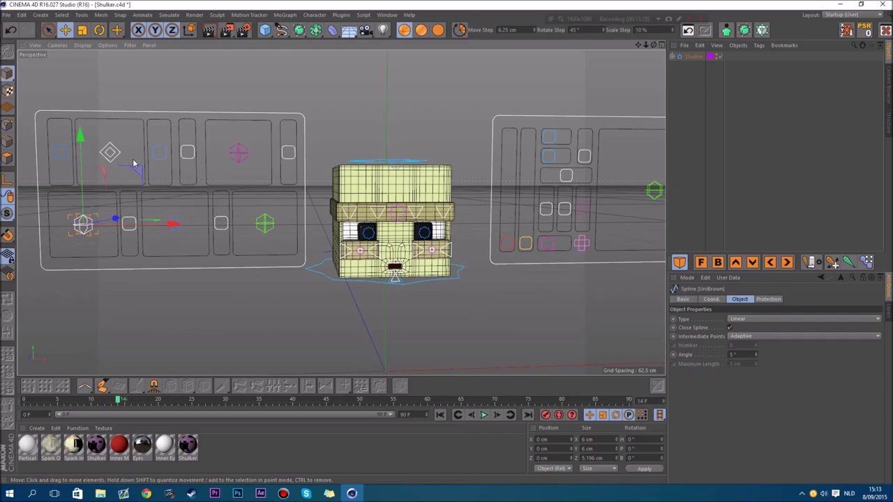
{"action": "mouse_move", "coordinate": [144, 169]}
{"action": "left_mouse_down"}
{"action": "mouse_move", "coordinate": [140, 179]}
{"action": "mouse_move", "coordinate": [155, 147]}
{"action": "mouse_move", "coordinate": [137, 183]}
{"action": "mouse_move", "coordinate": [158, 160]}
{"action": "mouse_move", "coordinate": [130, 162]}
{"action": "mouse_move", "coordinate": [154, 179]}
{"action": "mouse_move", "coordinate": [119, 154]}
{"action": "mouse_move", "coordinate": [139, 146]}
{"action": "mouse_move", "coordinate": [144, 181]}
{"action": "left_mouse_up"}
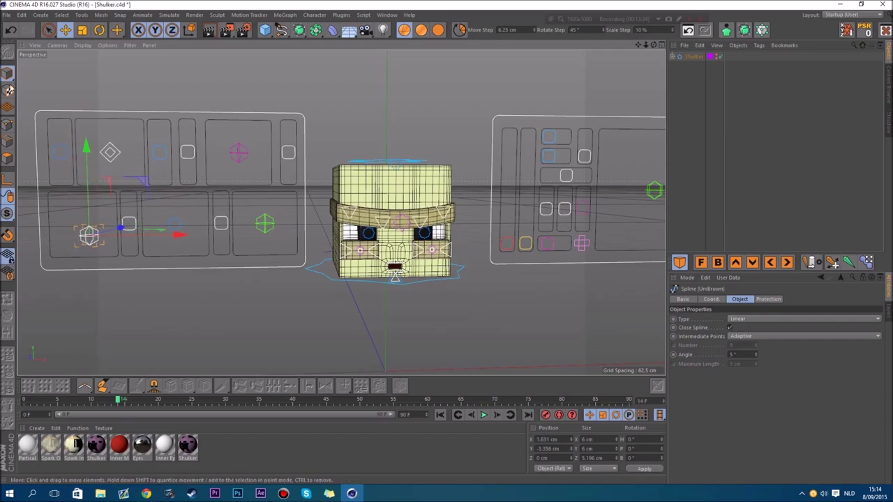
{"action": "left_click", "coordinate": [11, 32]}
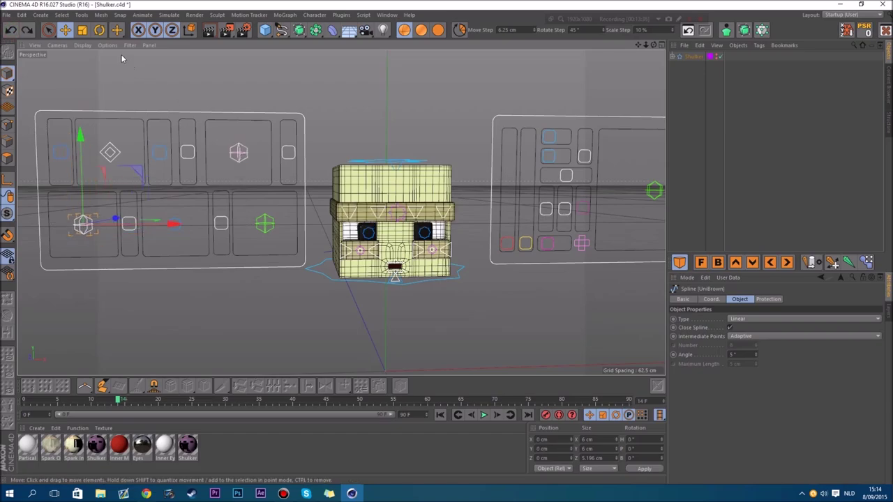
Try moving the pink Cute Eyes controller to about X 7.25 cm and Y -1.8 cm, and undo the move.
{"action": "left_click", "coordinate": [241, 160]}
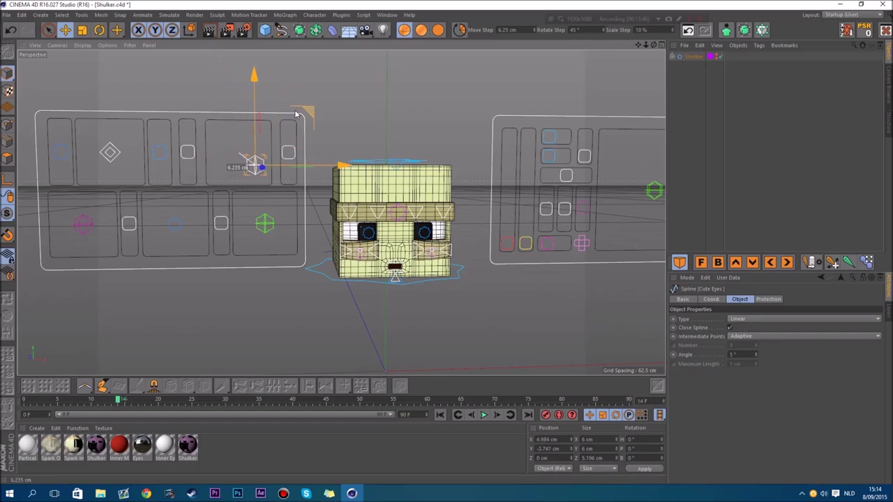
{"action": "left_click_drag", "start_coordinate": [295, 114], "coordinate": [288, 93]}
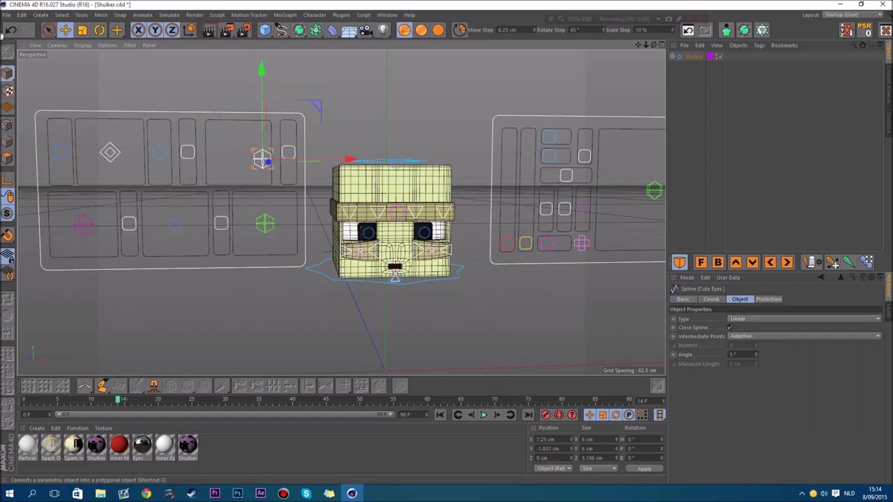
{"action": "key", "text": "ctrl+z"}
{"action": "key", "text": "ctrl+z"}
Try the Cute Eyes controller by raising it to about 6.6 cm in Y, shifting it sideways and lowering it, and reset its position.
{"action": "left_click", "coordinate": [238, 135]}
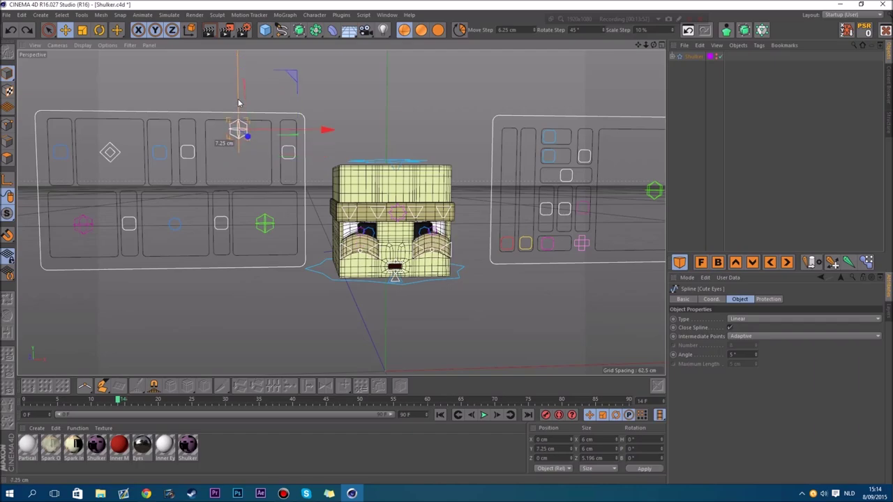
{"action": "mouse_move", "coordinate": [238, 138]}
{"action": "left_mouse_down"}
{"action": "mouse_move", "coordinate": [238, 127]}
{"action": "mouse_move", "coordinate": [237, 160]}
{"action": "mouse_move", "coordinate": [238, 131]}
{"action": "left_mouse_up"}
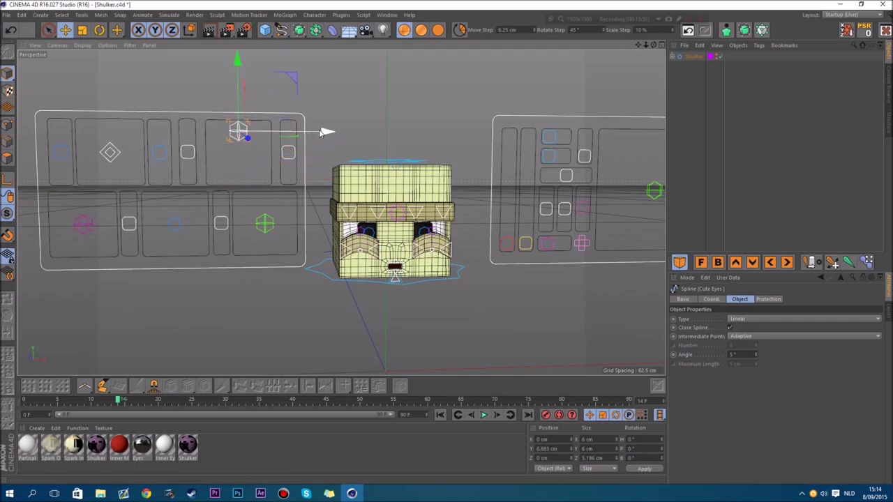
{"action": "left_click_drag", "start_coordinate": [313, 133], "coordinate": [294, 135]}
{"action": "left_click_drag", "start_coordinate": [234, 101], "coordinate": [234, 120]}
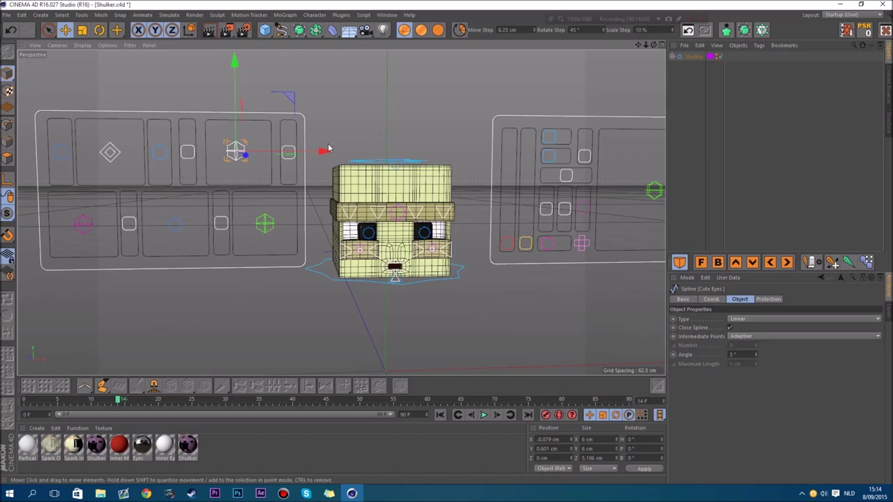
{"action": "left_click_drag", "start_coordinate": [265, 158], "coordinate": [276, 159]}
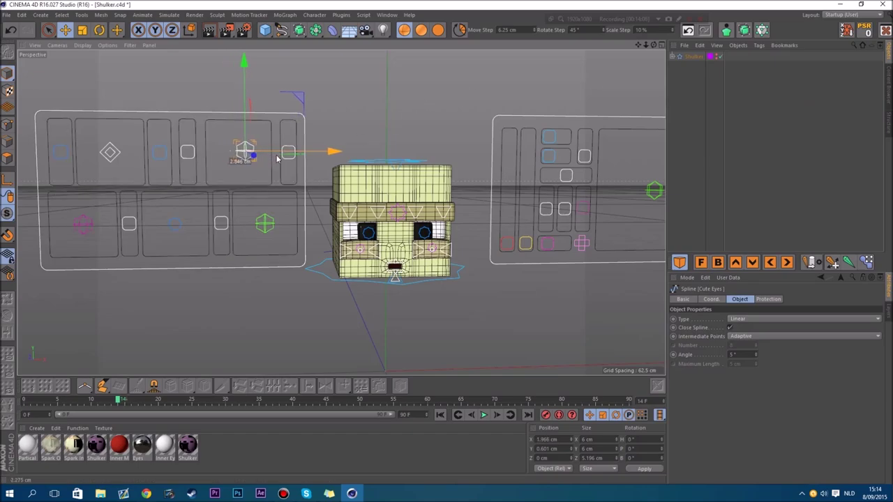
{"action": "left_click", "coordinate": [865, 31]}
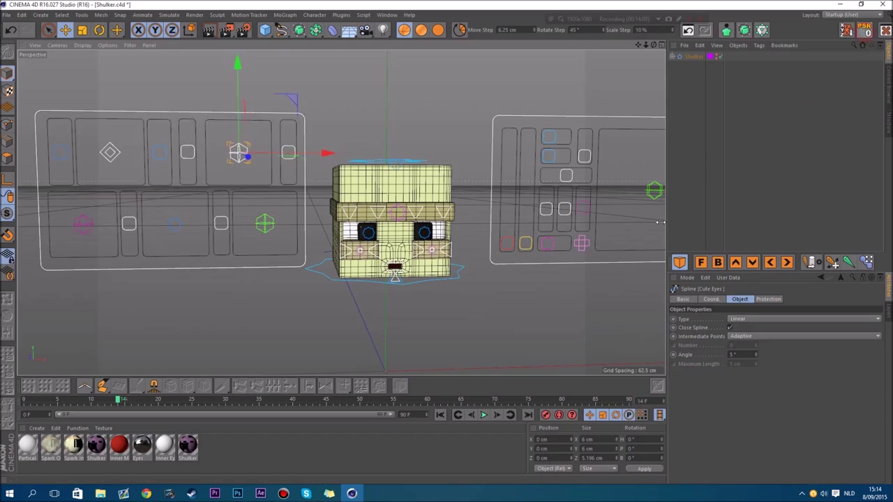
Try raising the Strenght slider beside the Cute Eyes controller to about 4.1 cm in Y, and reset its position.
{"action": "left_click", "coordinate": [290, 152]}
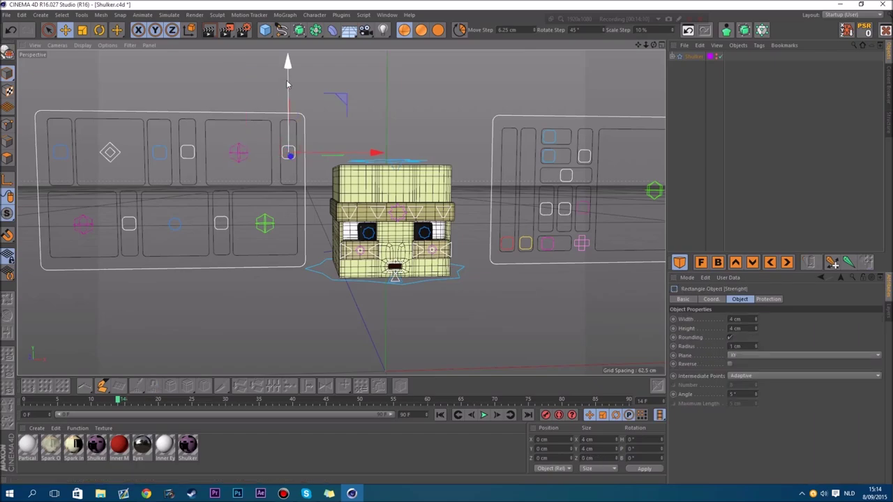
{"action": "mouse_move", "coordinate": [290, 143]}
{"action": "left_mouse_down"}
{"action": "mouse_move", "coordinate": [286, 128]}
{"action": "mouse_move", "coordinate": [289, 154]}
{"action": "mouse_move", "coordinate": [289, 139]}
{"action": "left_mouse_up"}
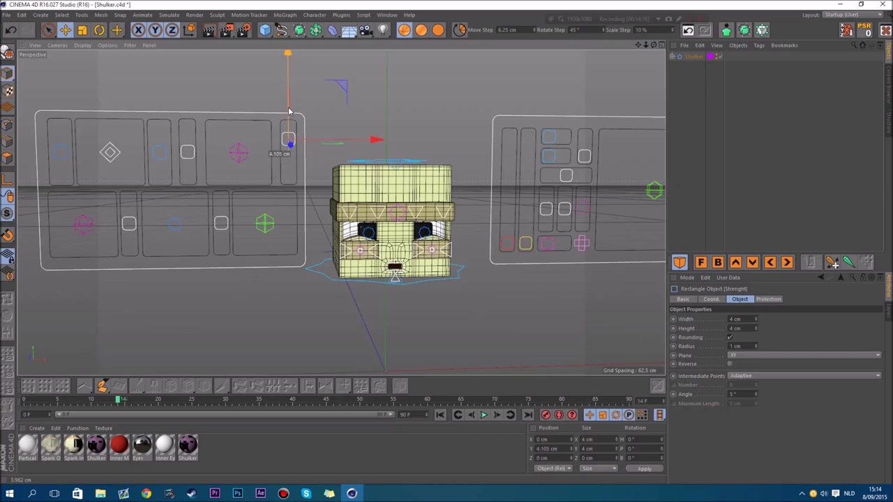
{"action": "left_click", "coordinate": [866, 31]}
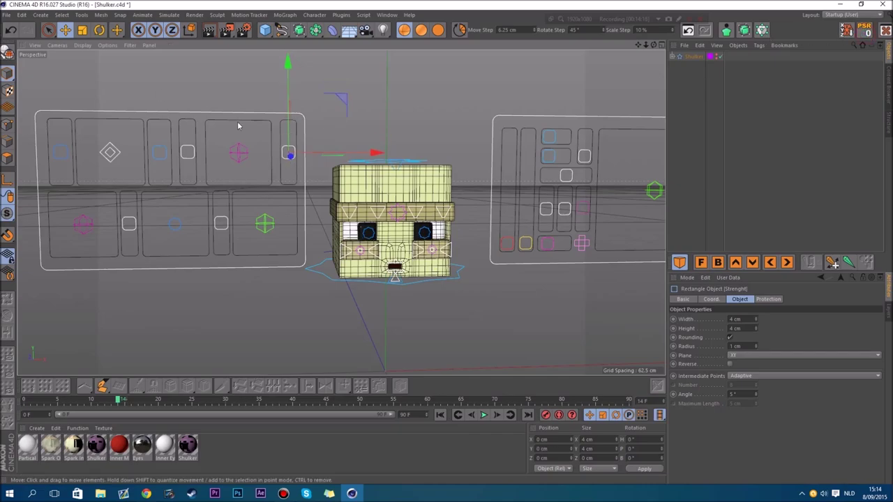
Try lowering the Strenght slider between the blue slider and the pink controller in the upper row to about -6.5 cm in Y, and reset it.
{"action": "left_click", "coordinate": [188, 153]}
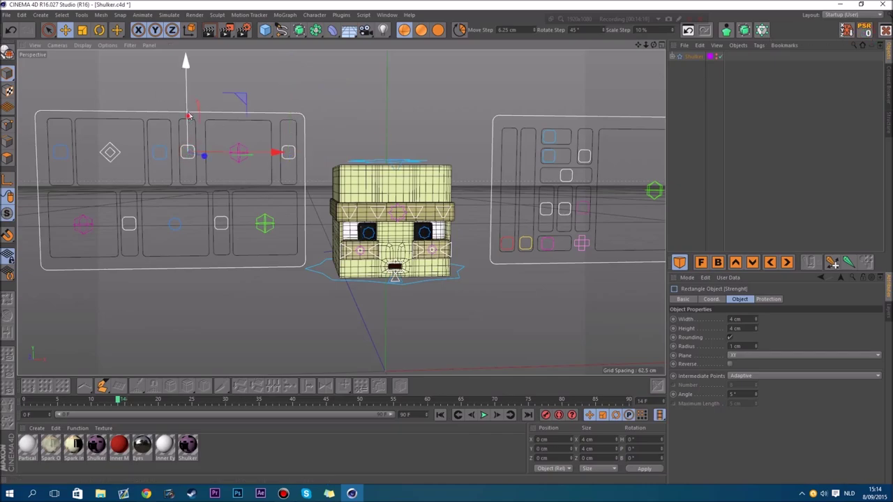
{"action": "left_click_drag", "start_coordinate": [188, 115], "coordinate": [181, 140]}
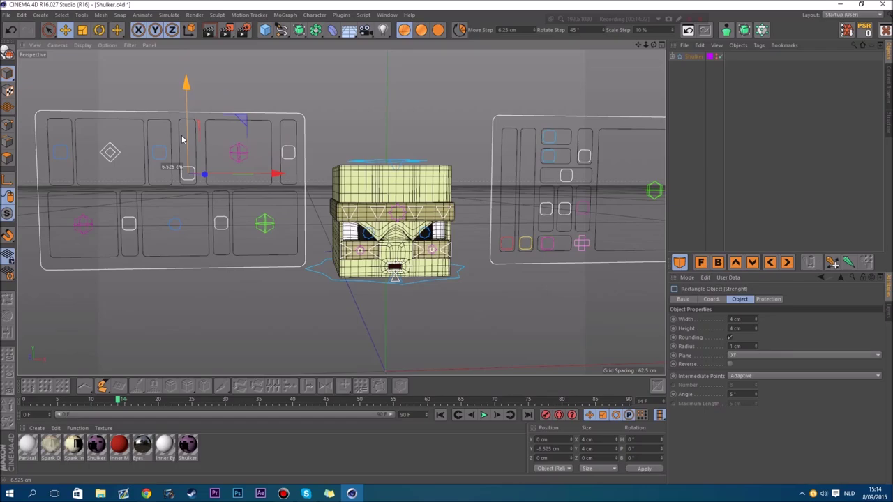
{"action": "left_click_drag", "start_coordinate": [182, 140], "coordinate": [183, 105]}
{"action": "left_click", "coordinate": [870, 31]}
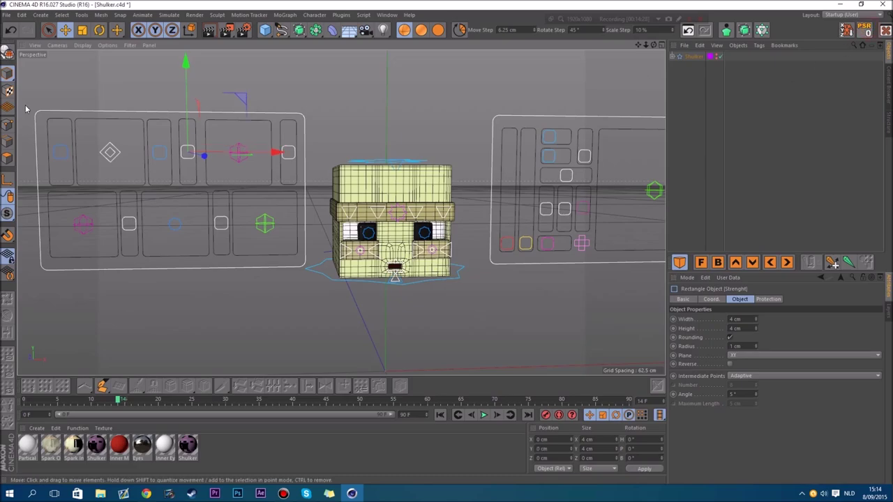
Try moving the Mounth Postion controller sideways and to about X -3.1 cm and Y -0.8 cm, undoing each move.
{"action": "left_click", "coordinate": [116, 157]}
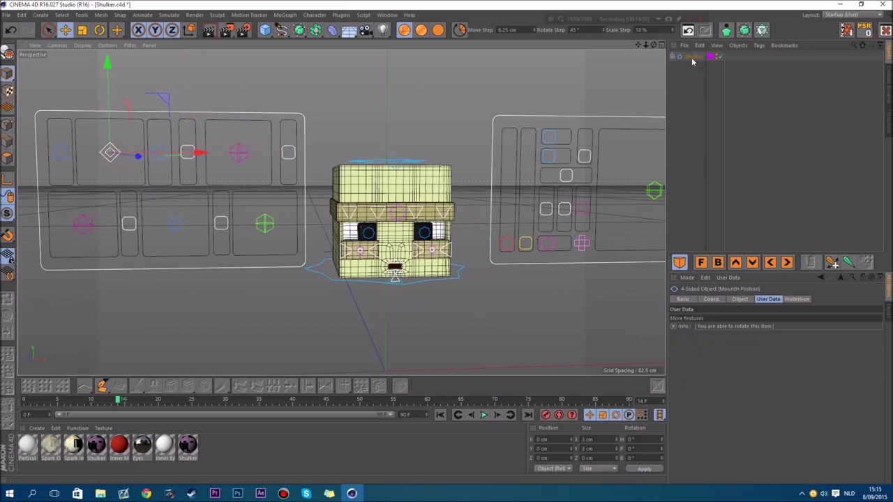
{"action": "left_click_drag", "start_coordinate": [639, 46], "coordinate": [723, 46]}
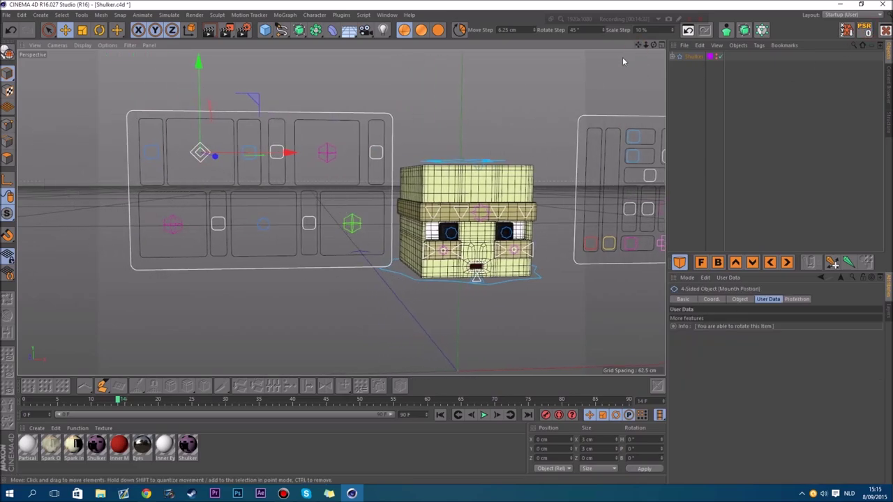
{"action": "mouse_move", "coordinate": [654, 46]}
{"action": "left_mouse_down"}
{"action": "mouse_move", "coordinate": [635, 34]}
{"action": "mouse_move", "coordinate": [636, 44]}
{"action": "left_mouse_up"}
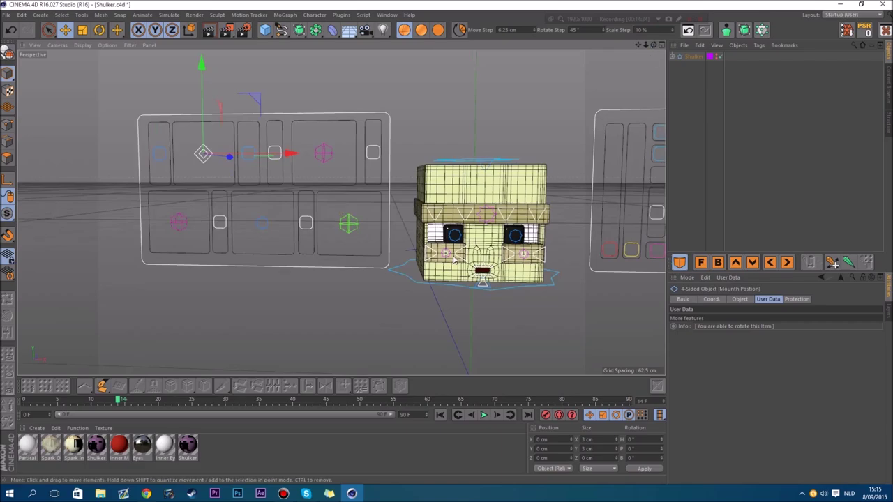
{"action": "left_click_drag", "start_coordinate": [204, 142], "coordinate": [162, 143]}
{"action": "key", "text": "ctrl+z"}
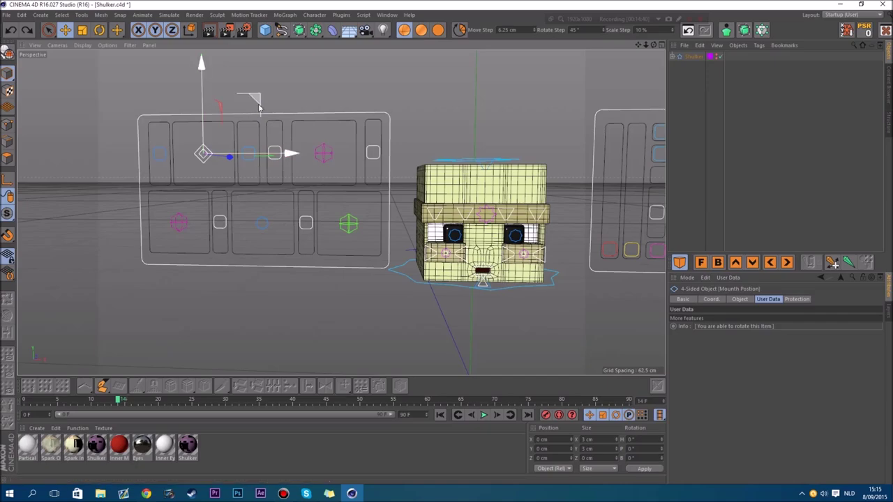
{"action": "mouse_move", "coordinate": [256, 101]}
{"action": "left_mouse_down"}
{"action": "mouse_move", "coordinate": [276, 85]}
{"action": "mouse_move", "coordinate": [226, 86]}
{"action": "mouse_move", "coordinate": [269, 85]}
{"action": "mouse_move", "coordinate": [241, 102]}
{"action": "left_mouse_up"}
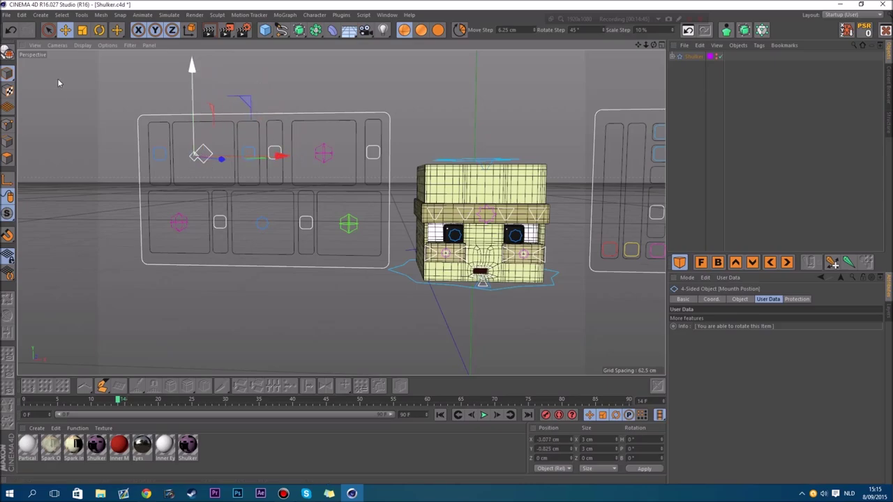
{"action": "left_click", "coordinate": [11, 33]}
Switch the viewport to shading without wireframe lines, try raising the Mounth Postion controller to about 3.2 cm in Y, and reset its position.
{"action": "left_click", "coordinate": [421, 34]}
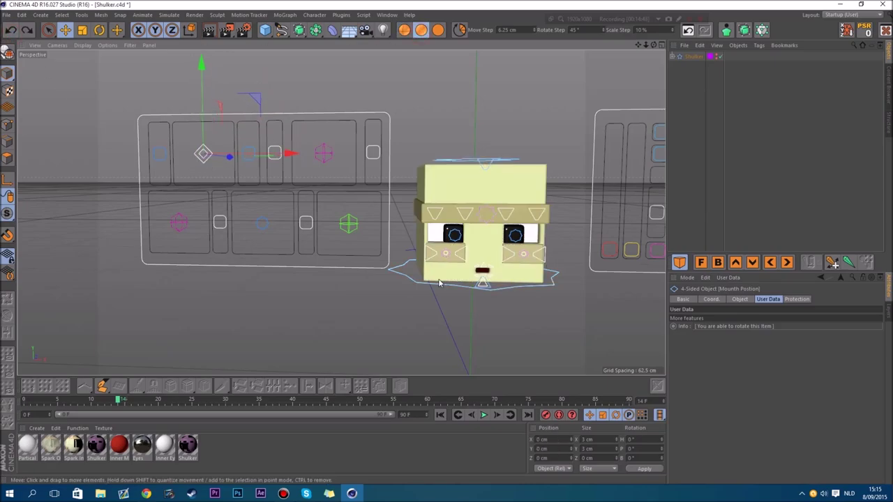
{"action": "mouse_move", "coordinate": [258, 103]}
{"action": "left_mouse_down"}
{"action": "mouse_move", "coordinate": [245, 86]}
{"action": "mouse_move", "coordinate": [253, 112]}
{"action": "mouse_move", "coordinate": [232, 98]}
{"action": "mouse_move", "coordinate": [245, 80]}
{"action": "mouse_move", "coordinate": [229, 108]}
{"action": "mouse_move", "coordinate": [250, 91]}
{"action": "left_mouse_up"}
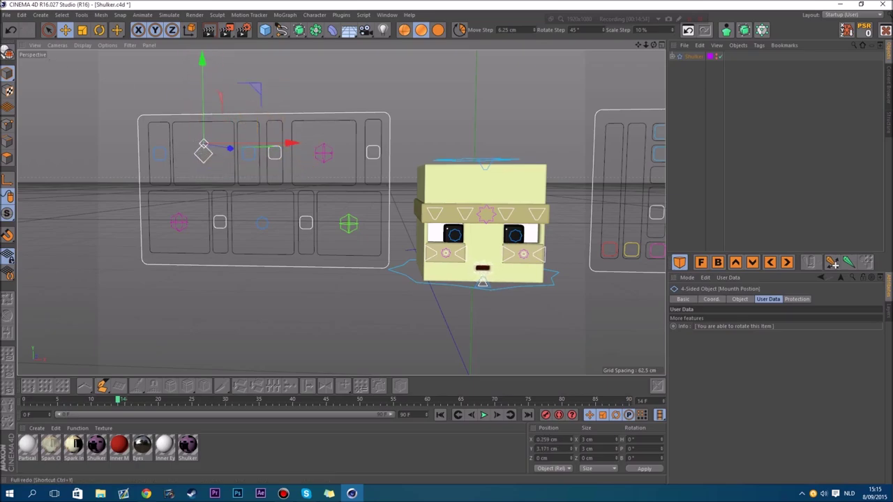
{"action": "left_click", "coordinate": [868, 32]}
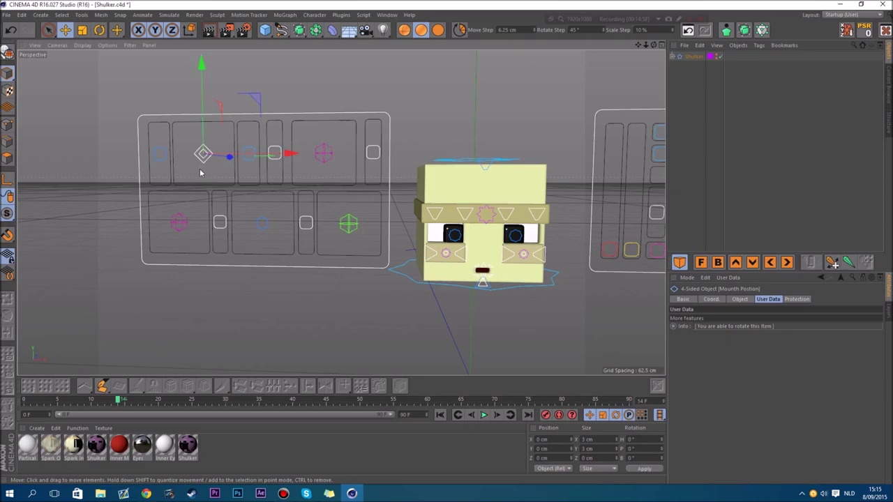
Move the Mounth Open/Close controller to about X 6.25 cm and Y 6.2 cm, and try Head movement disabled and enabled.
{"action": "left_click", "coordinate": [199, 166]}
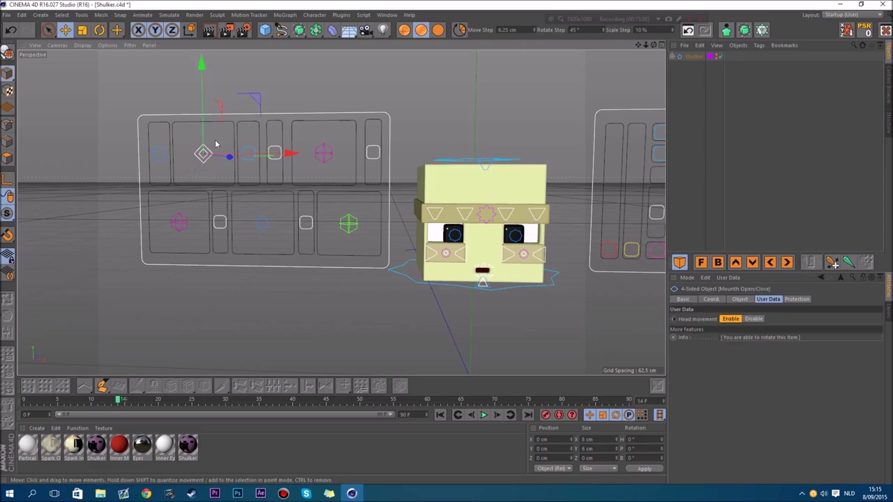
{"action": "left_click_drag", "start_coordinate": [215, 144], "coordinate": [417, 54]}
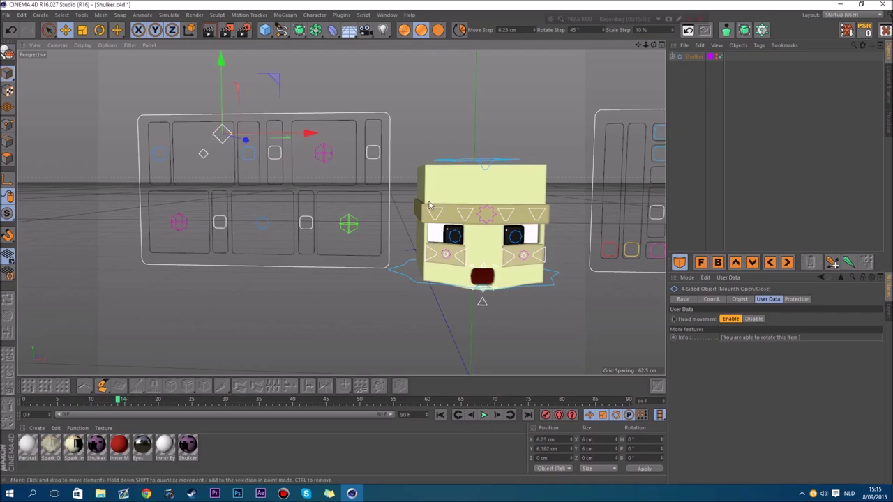
{"action": "left_click", "coordinate": [757, 319]}
{"action": "left_click", "coordinate": [754, 320]}
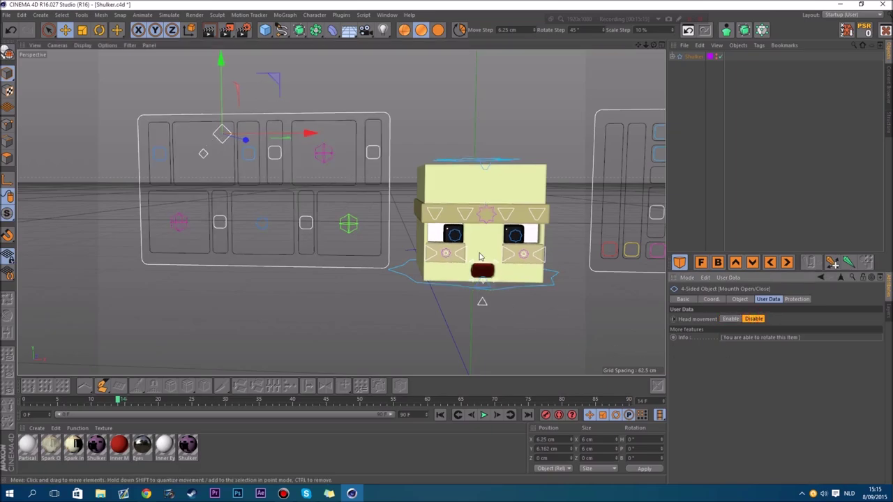
{"action": "left_click", "coordinate": [727, 320]}
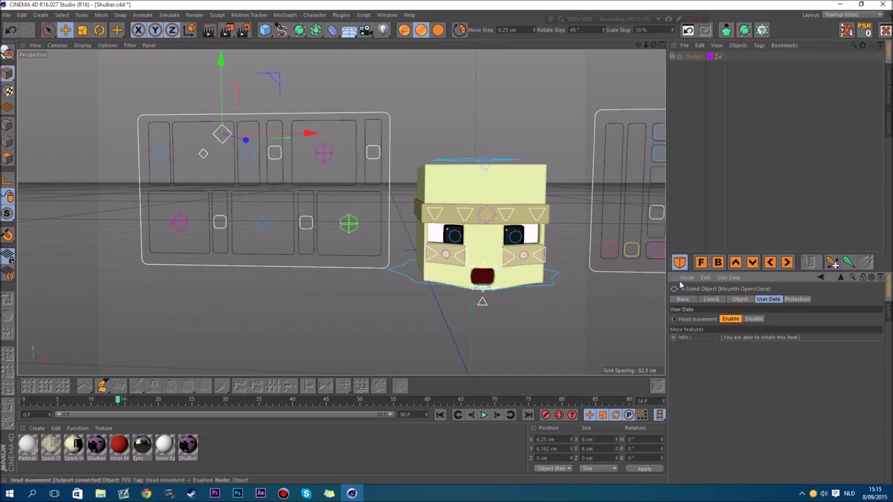
Lower the Mounth Open/Close controller to about 4 cm in Y and disable its Head movement option.
{"action": "mouse_move", "coordinate": [276, 85]}
{"action": "left_mouse_down"}
{"action": "mouse_move", "coordinate": [240, 132]}
{"action": "mouse_move", "coordinate": [263, 128]}
{"action": "mouse_move", "coordinate": [279, 98]}
{"action": "left_mouse_up"}
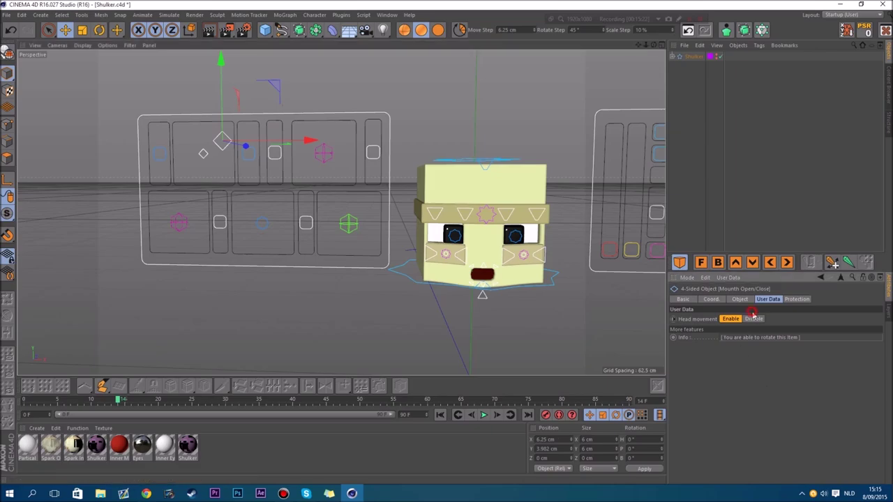
{"action": "left_click", "coordinate": [753, 319]}
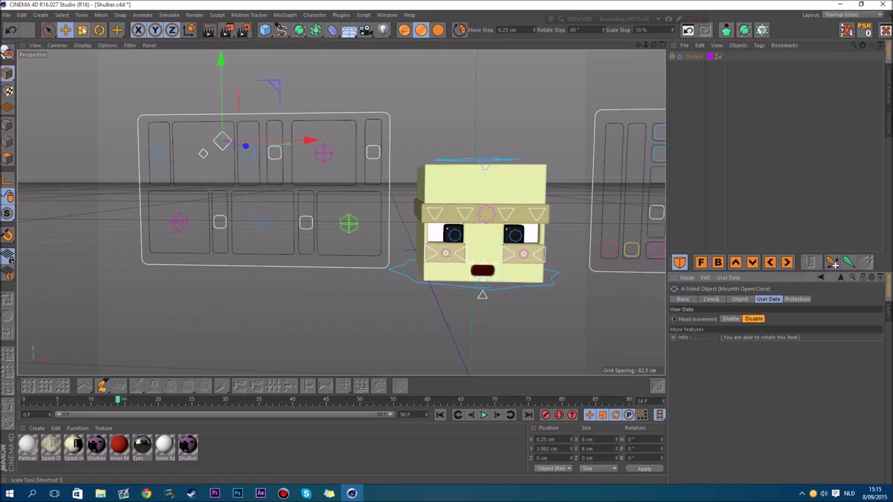
Try rotating the Mounth Open/Close controller around its blue axis to reshape the open mouth.
{"action": "left_click", "coordinate": [99, 29]}
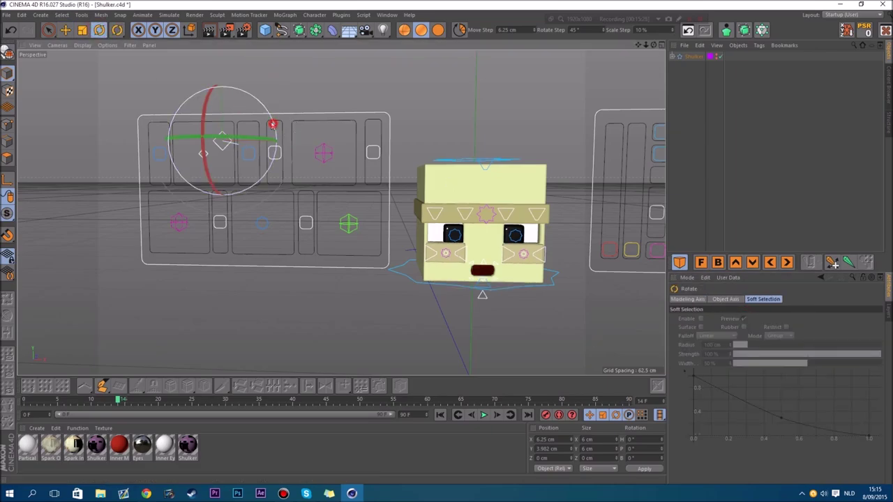
{"action": "left_click_drag", "start_coordinate": [275, 127], "coordinate": [208, 155]}
Try rotating the Mounth Postion controller to a bank of about 61°, and reset its rotation.
{"action": "left_click", "coordinate": [208, 155]}
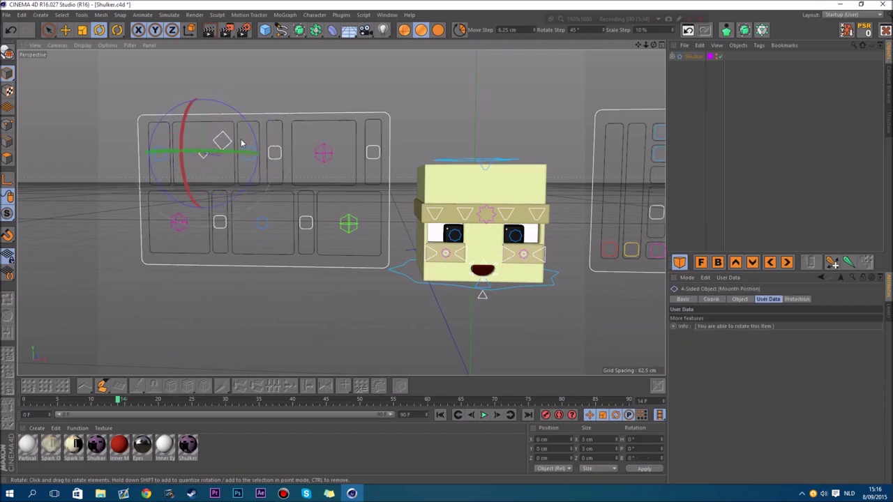
{"action": "left_click_drag", "start_coordinate": [254, 135], "coordinate": [234, 187]}
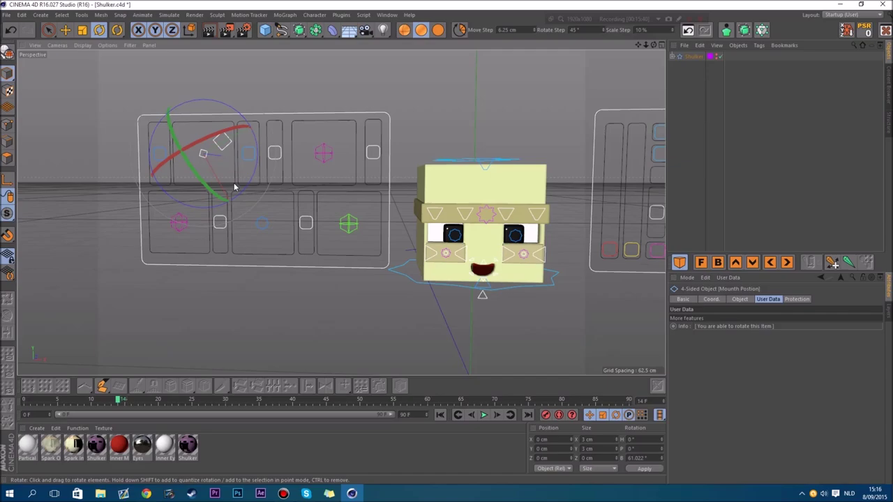
{"action": "left_click", "coordinate": [865, 31]}
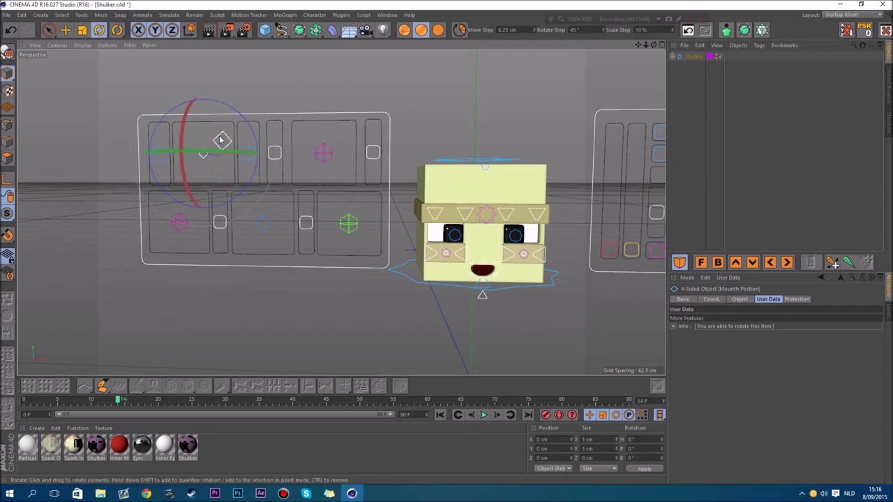
Reset the position and rotation of the Mounth Open/Close controller.
{"action": "left_click", "coordinate": [220, 140]}
{"action": "left_click", "coordinate": [864, 31]}
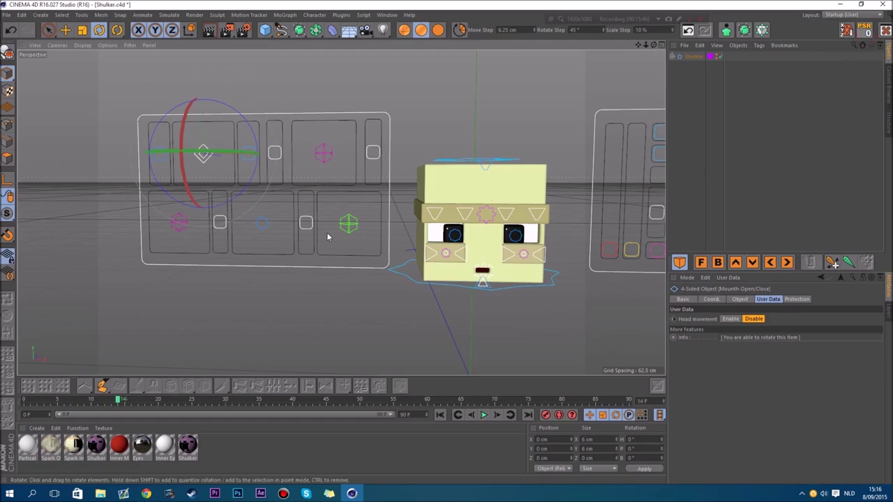
Try moving the Smile slider to about -1 cm in X and raising it to about 6.5 cm in Y.
{"action": "left_click", "coordinate": [162, 157]}
{"action": "left_click", "coordinate": [65, 30]}
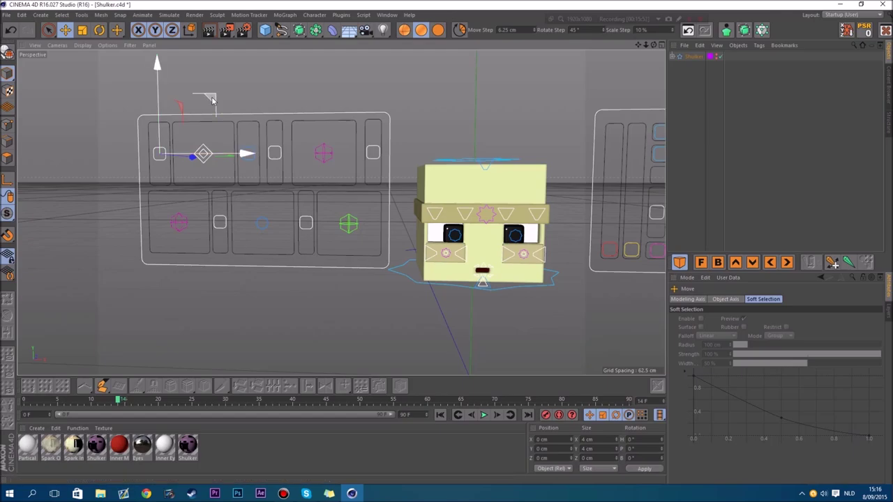
{"action": "mouse_move", "coordinate": [213, 96]}
{"action": "left_mouse_down"}
{"action": "mouse_move", "coordinate": [219, 100]}
{"action": "mouse_move", "coordinate": [198, 101]}
{"action": "mouse_move", "coordinate": [215, 98]}
{"action": "mouse_move", "coordinate": [206, 103]}
{"action": "left_mouse_up"}
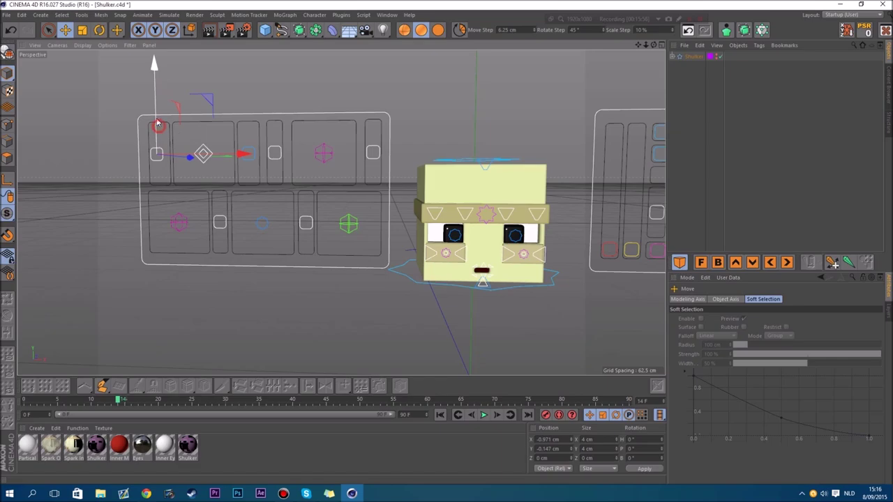
{"action": "left_click_drag", "start_coordinate": [158, 123], "coordinate": [149, 99]}
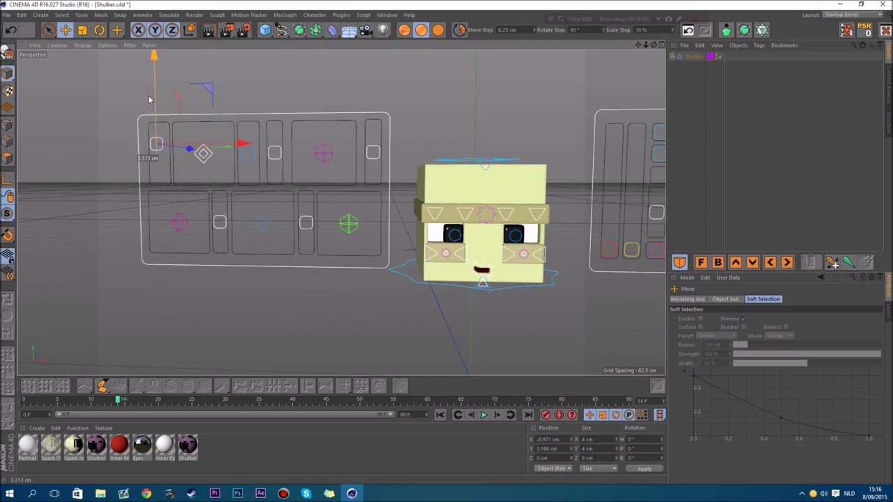
{"action": "left_click_drag", "start_coordinate": [207, 77], "coordinate": [132, 98]}
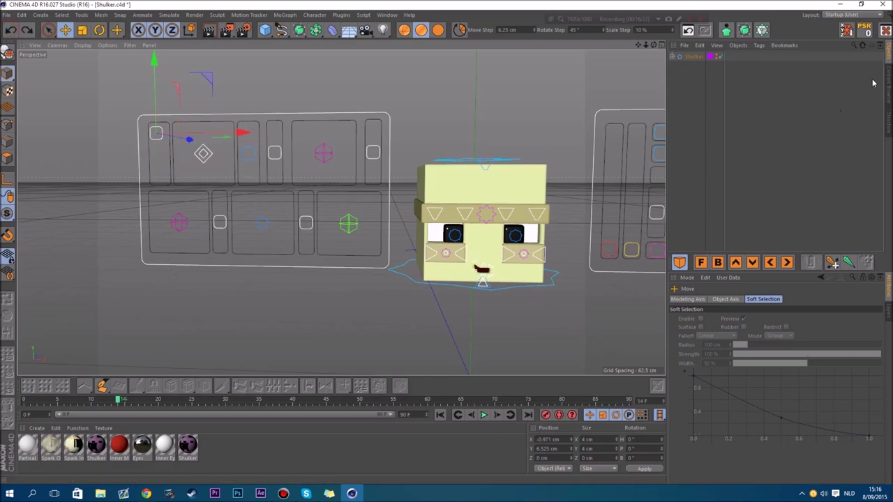
Try lowering the Smile and Sad sliders together by about 7.1 cm, and undo the move.
{"action": "left_click", "coordinate": [251, 149]}
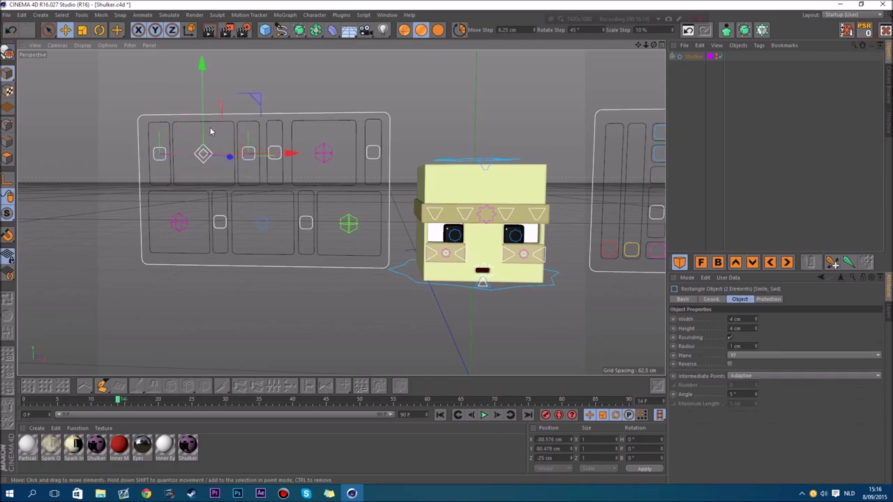
{"action": "left_click_drag", "start_coordinate": [203, 125], "coordinate": [200, 149]}
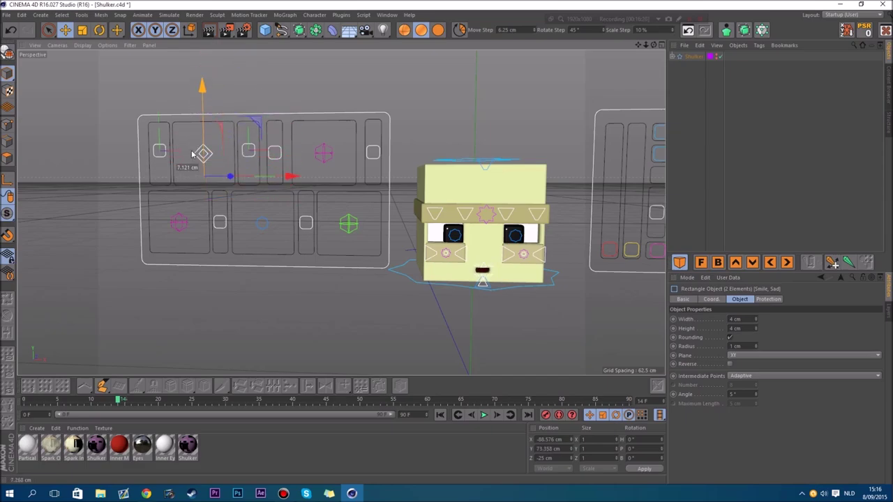
{"action": "left_click", "coordinate": [11, 30]}
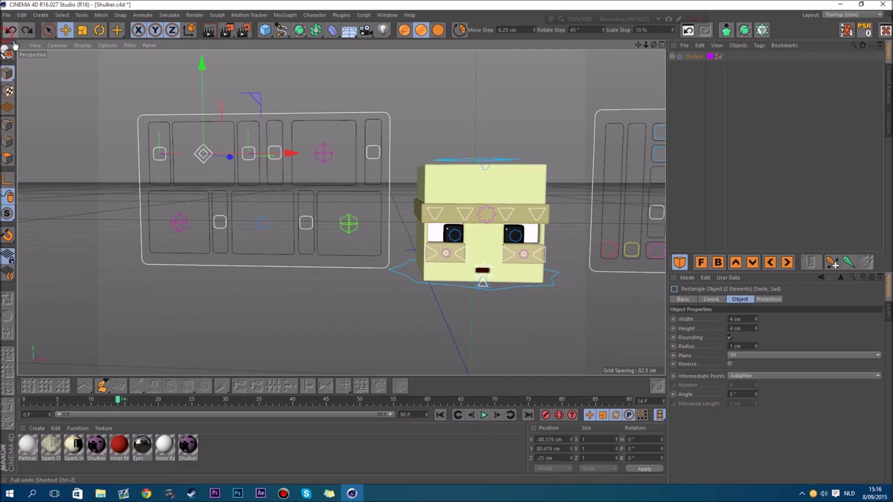
Move the Sad slider to about 1 cm in X and raise it close to the upper end of its track.
{"action": "left_click", "coordinate": [251, 168]}
{"action": "left_click", "coordinate": [249, 156]}
{"action": "left_click_drag", "start_coordinate": [295, 156], "coordinate": [312, 159]}
{"action": "left_click", "coordinate": [99, 30]}
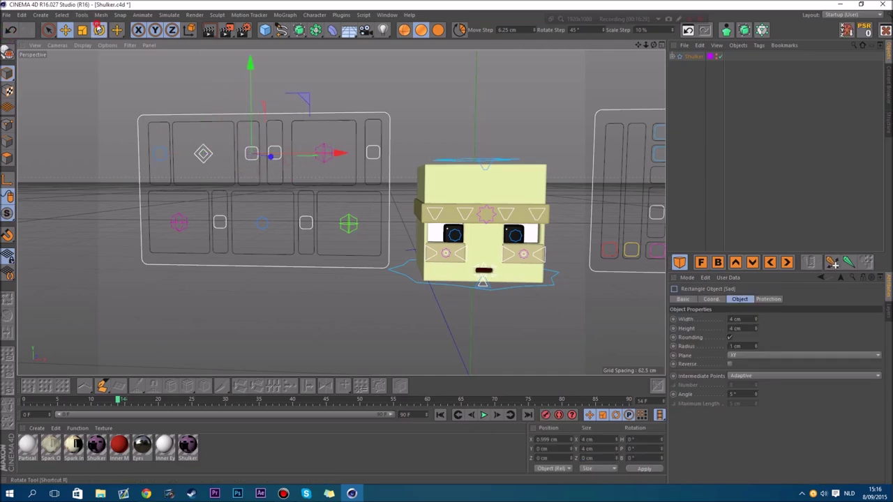
{"action": "key", "text": "e"}
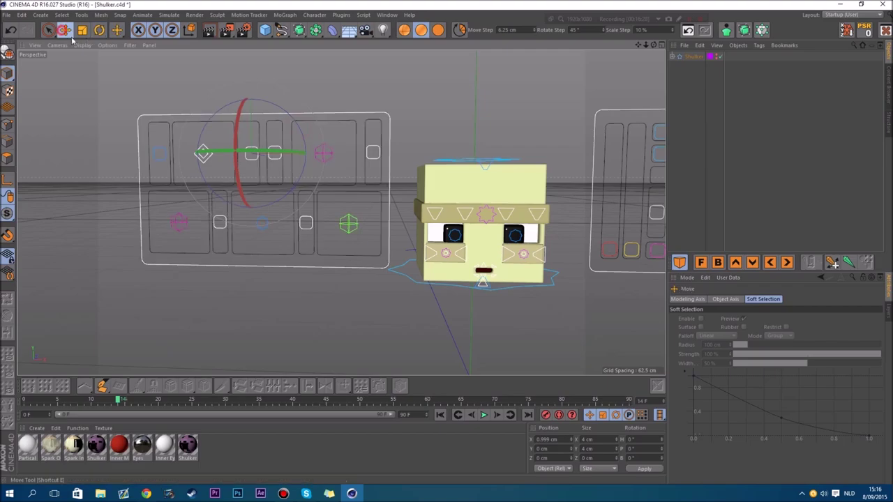
{"action": "left_click_drag", "start_coordinate": [244, 143], "coordinate": [239, 123]}
{"action": "left_click_drag", "start_coordinate": [306, 82], "coordinate": [304, 84]}
Move the Smile slider to about X -1 cm and Y 5.6 cm.
{"action": "left_click", "coordinate": [158, 156]}
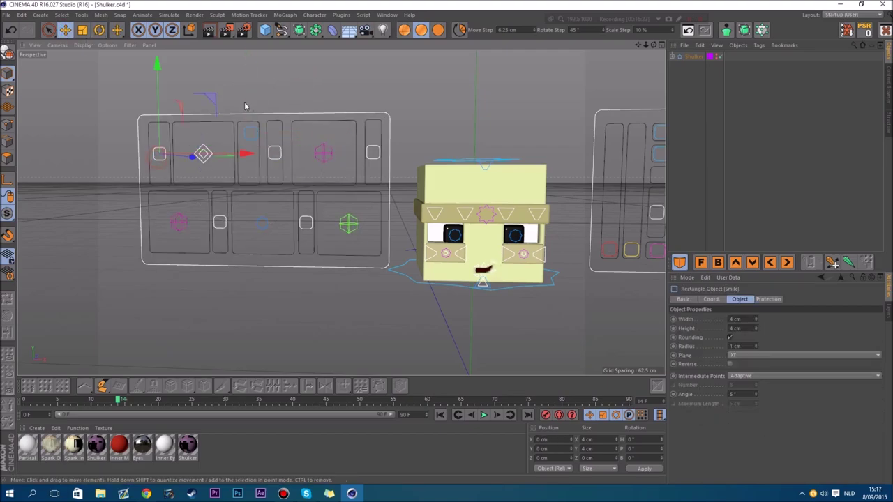
{"action": "left_click_drag", "start_coordinate": [220, 100], "coordinate": [204, 78]}
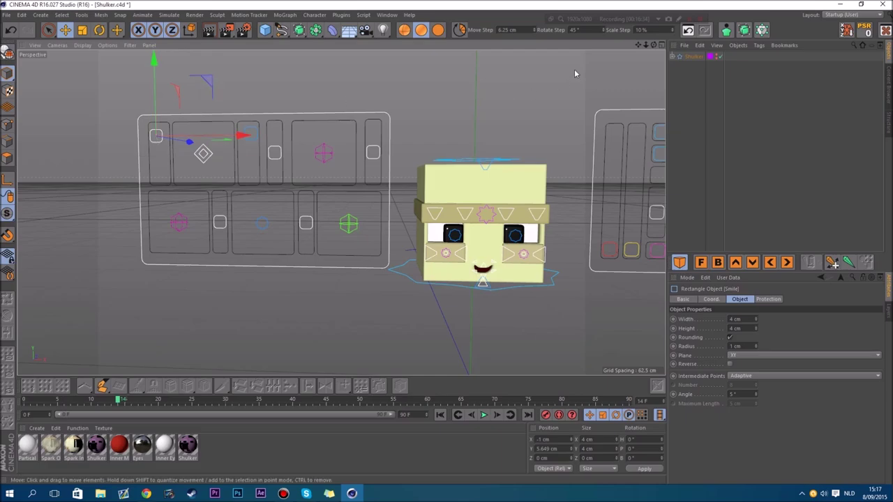
Select the Head controller above the model and examine the face together with both control panels.
{"action": "left_click_drag", "start_coordinate": [645, 45], "coordinate": [662, 73]}
{"action": "left_click", "coordinate": [416, 185]}
{"action": "scroll", "coordinate": [416, 185], "scroll_direction": "up", "scroll_amount": 3}
{"action": "left_click_drag", "start_coordinate": [340, 212], "coordinate": [395, 267], "text": "alt"}
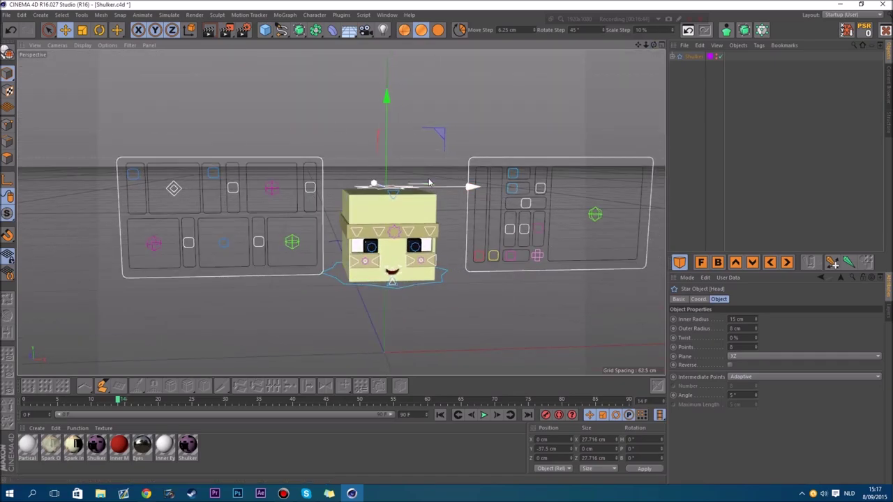
{"action": "left_click_drag", "start_coordinate": [333, 201], "coordinate": [336, 175], "text": "alt"}
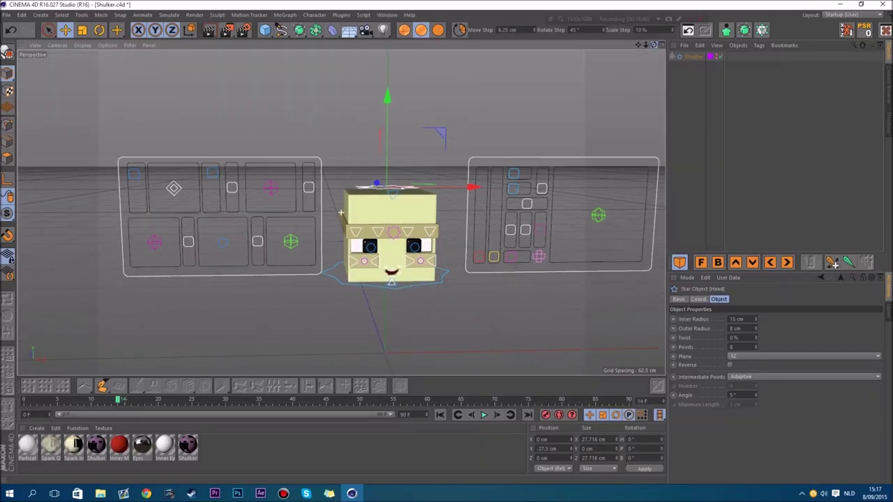
Try rotating the Head controller freely to about H -5°, P 1° and B -8°.
{"action": "scroll", "coordinate": [345, 238], "scroll_direction": "up", "scroll_amount": 1}
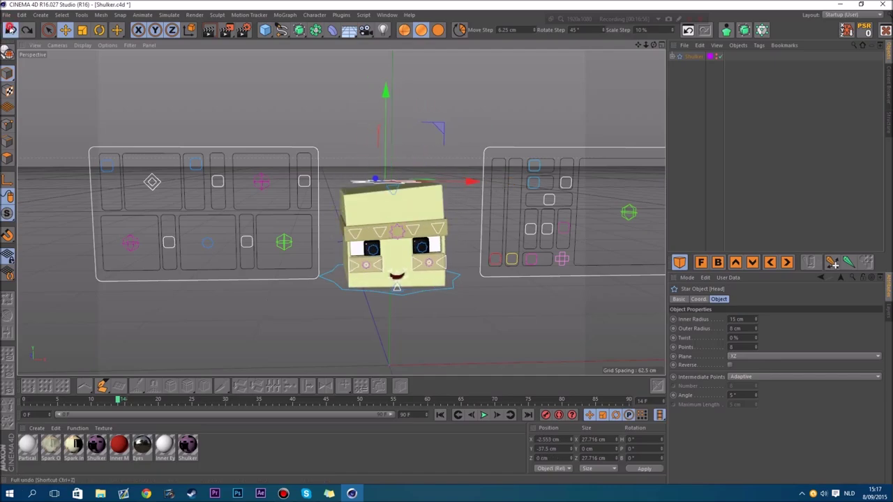
{"action": "left_click", "coordinate": [100, 29]}
{"action": "left_click_drag", "start_coordinate": [363, 183], "coordinate": [376, 163]}
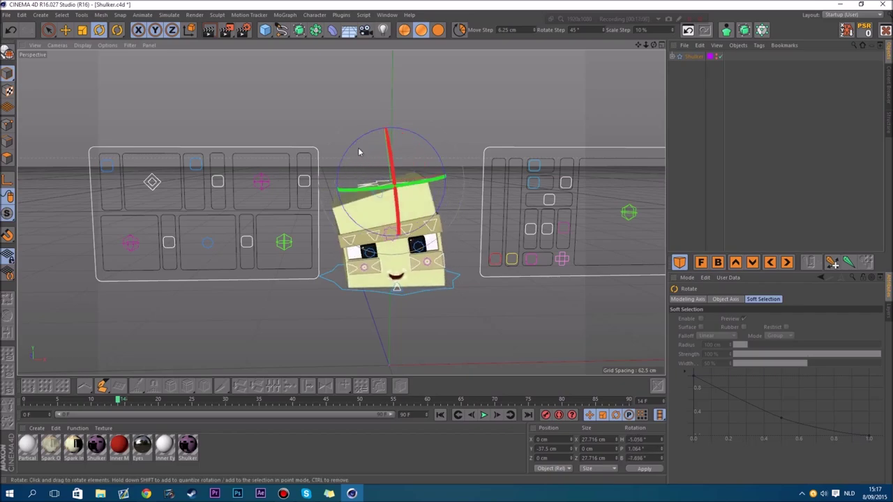
Try resetting the Head controller's PSR and freezing its transformation, and undo these changes along with its rotation.
{"action": "left_click", "coordinate": [865, 31]}
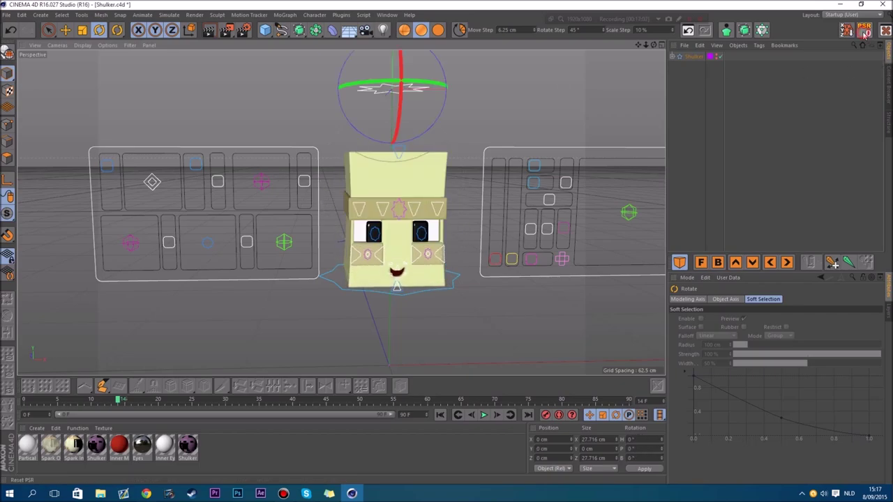
{"action": "left_click", "coordinate": [8, 31]}
{"action": "left_click", "coordinate": [8, 30]}
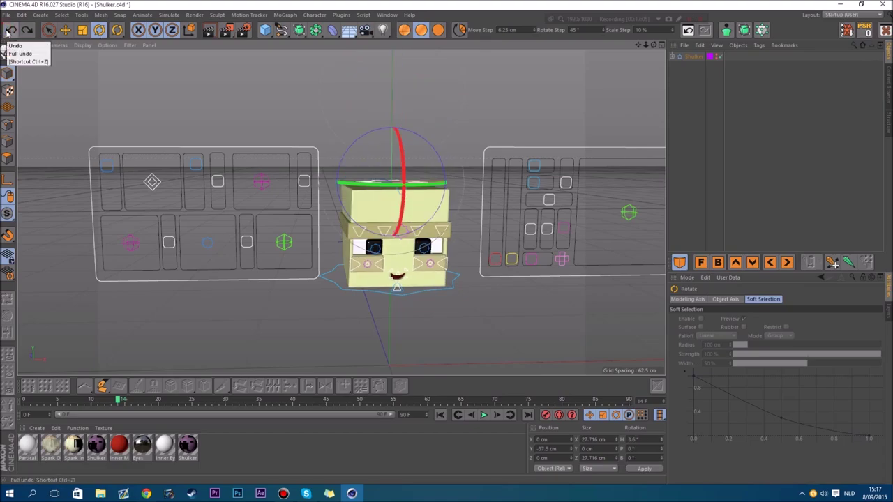
{"action": "left_click", "coordinate": [8, 31]}
{"action": "left_click", "coordinate": [845, 30]}
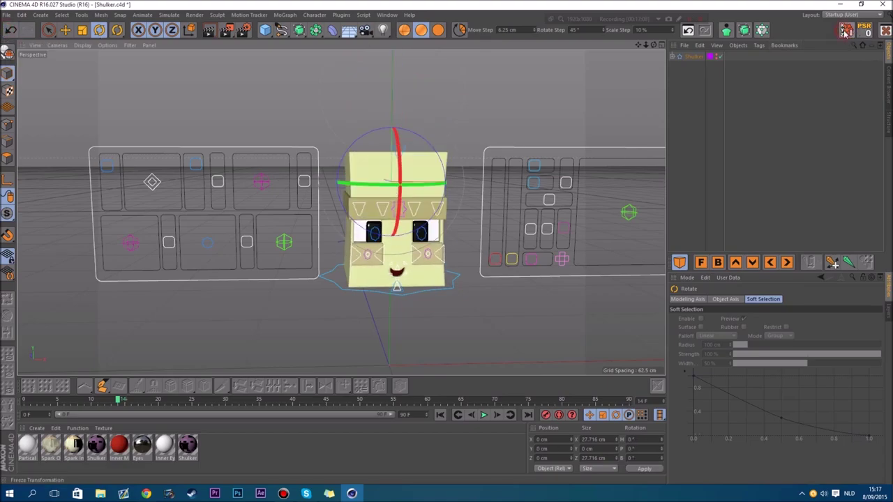
{"action": "left_click", "coordinate": [11, 30]}
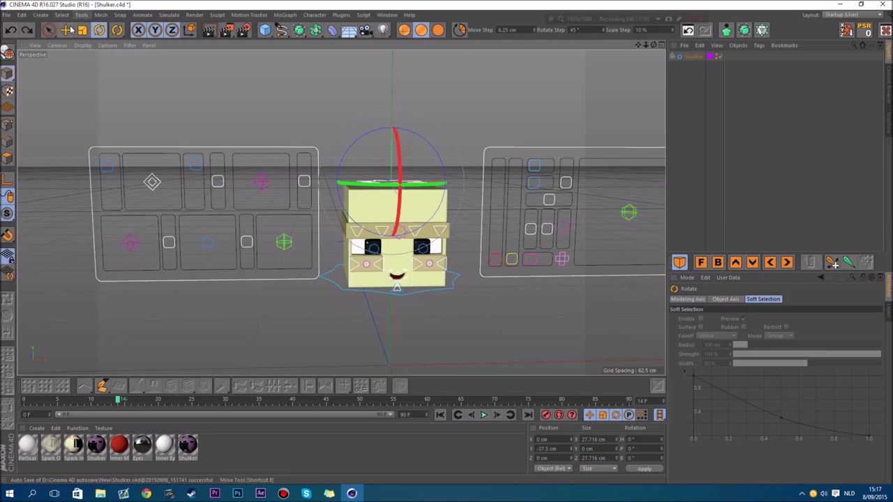
Try moving the upper brow's outer R point vertically, and undo the move.
{"action": "left_click", "coordinate": [67, 30]}
{"action": "left_click", "coordinate": [442, 236]}
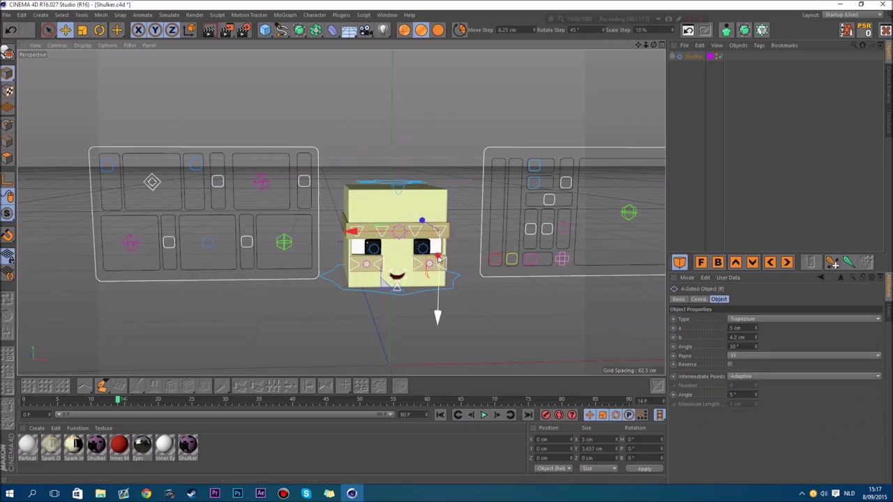
{"action": "left_click_drag", "start_coordinate": [438, 259], "coordinate": [438, 232]}
{"action": "left_click", "coordinate": [10, 30]}
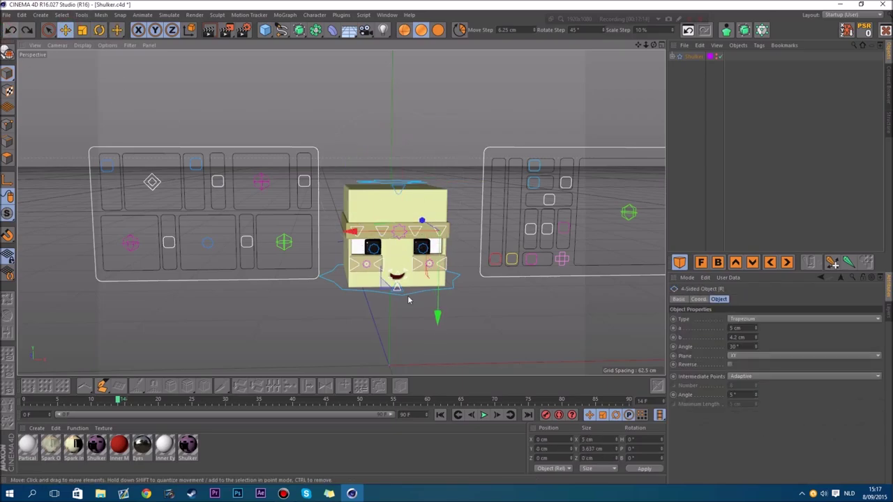
Try moving the central star controller of the upper brow vertically, and undo the move.
{"action": "left_click_drag", "start_coordinate": [653, 45], "coordinate": [655, 47]}
{"action": "scroll", "coordinate": [390, 259], "scroll_direction": "up", "scroll_amount": 2}
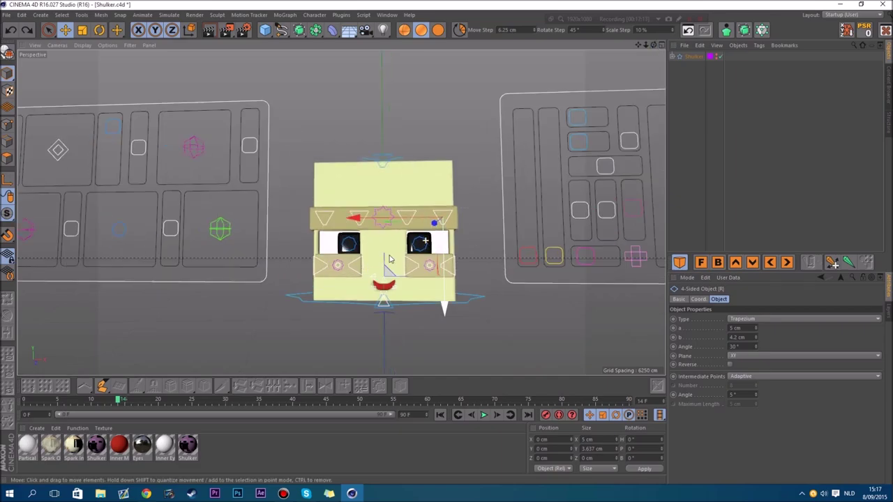
{"action": "left_click", "coordinate": [339, 266]}
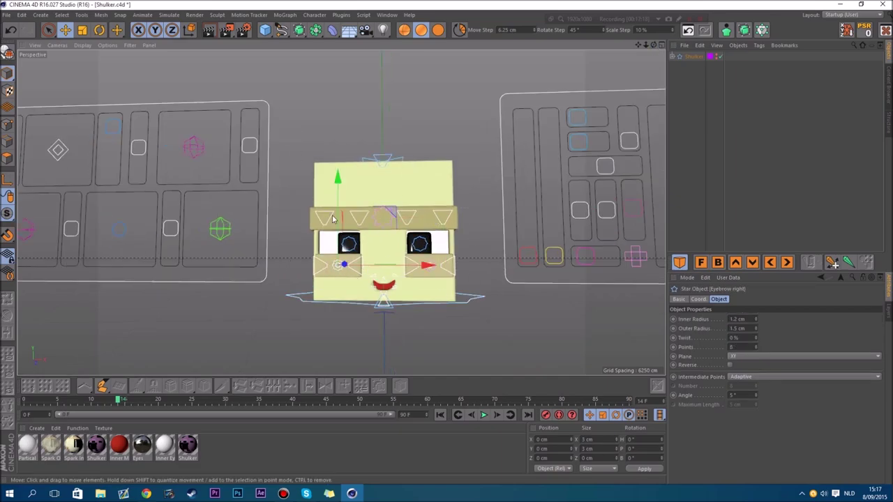
{"action": "left_click", "coordinate": [385, 228]}
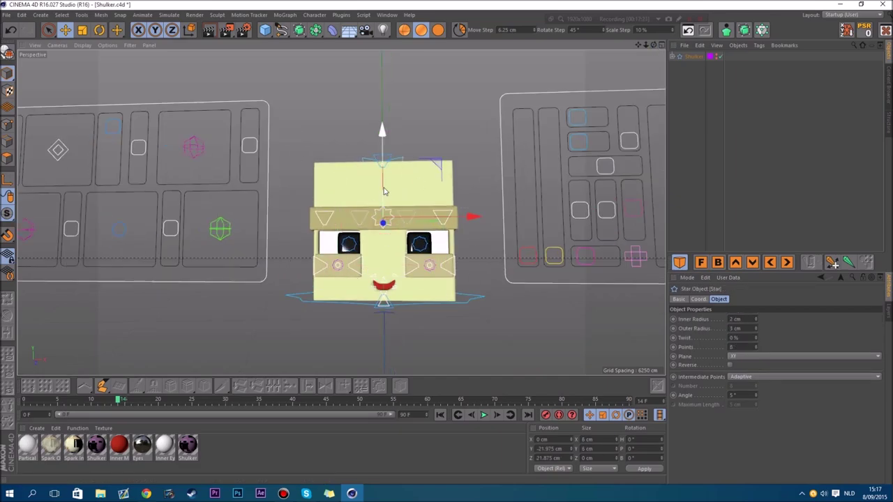
{"action": "mouse_move", "coordinate": [383, 192]}
{"action": "left_mouse_down"}
{"action": "mouse_move", "coordinate": [383, 173]}
{"action": "mouse_move", "coordinate": [375, 206]}
{"action": "left_mouse_up"}
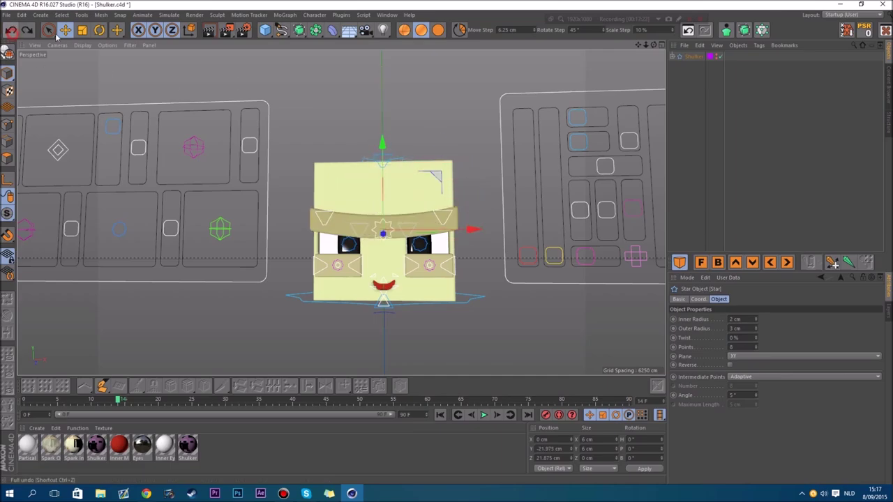
{"action": "left_click", "coordinate": [12, 30]}
Try lowering the upper brow's R point to about Y 3 cm, and undo the move.
{"action": "left_click", "coordinate": [439, 209]}
{"action": "mouse_move", "coordinate": [443, 266]}
{"action": "left_mouse_down"}
{"action": "mouse_move", "coordinate": [443, 215]}
{"action": "mouse_move", "coordinate": [443, 270]}
{"action": "left_mouse_up"}
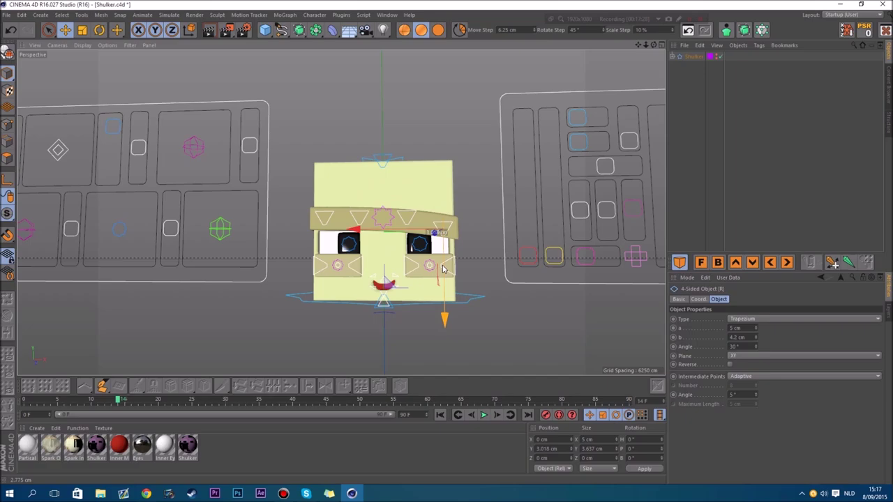
{"action": "left_click", "coordinate": [12, 29]}
Try moving the upper brow's outer R and L points together, undo the move and clear the selection.
{"action": "left_click", "coordinate": [324, 223], "text": "shift"}
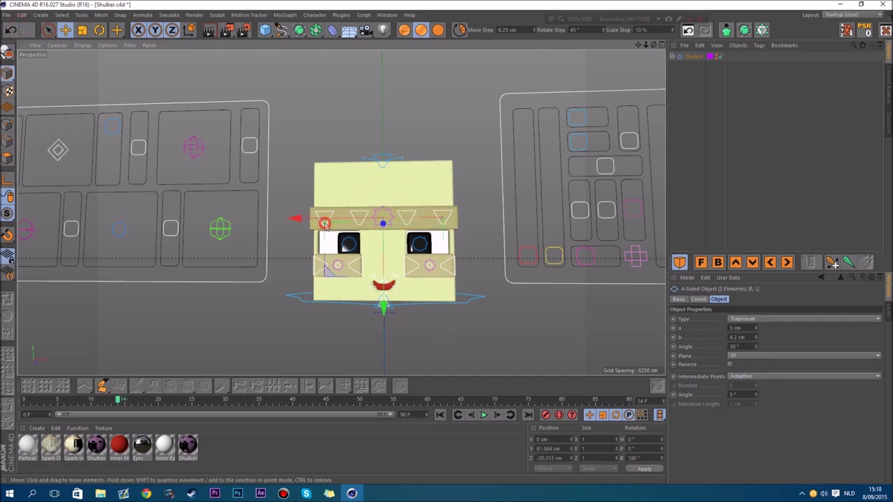
{"action": "left_click_drag", "start_coordinate": [359, 262], "coordinate": [364, 274]}
{"action": "left_click", "coordinate": [11, 29]}
{"action": "left_click", "coordinate": [356, 351]}
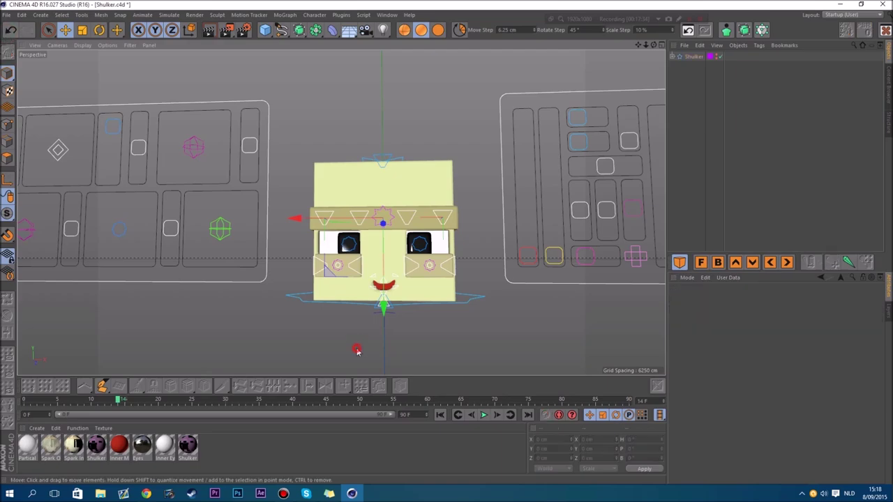
Try moving the Under Eyebrow_R controller on the lower brow vertically and sideways, and undo the moves.
{"action": "scroll", "coordinate": [338, 269], "scroll_direction": "up", "scroll_amount": 3}
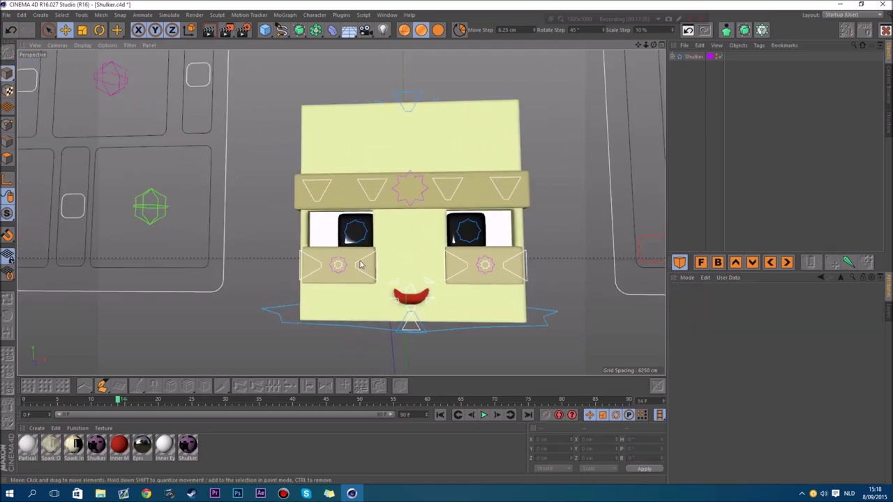
{"action": "left_click_drag", "start_coordinate": [343, 271], "coordinate": [352, 231]}
{"action": "key", "text": "ctrl+z"}
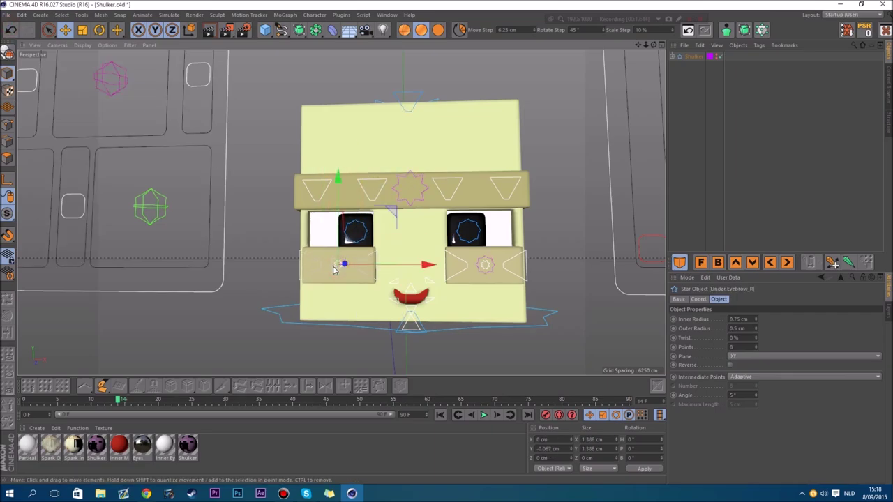
{"action": "left_click_drag", "start_coordinate": [333, 270], "coordinate": [334, 222]}
{"action": "mouse_move", "coordinate": [334, 261]}
{"action": "left_mouse_down"}
{"action": "mouse_move", "coordinate": [331, 324]}
{"action": "mouse_move", "coordinate": [323, 290]}
{"action": "mouse_move", "coordinate": [350, 266]}
{"action": "left_mouse_up"}
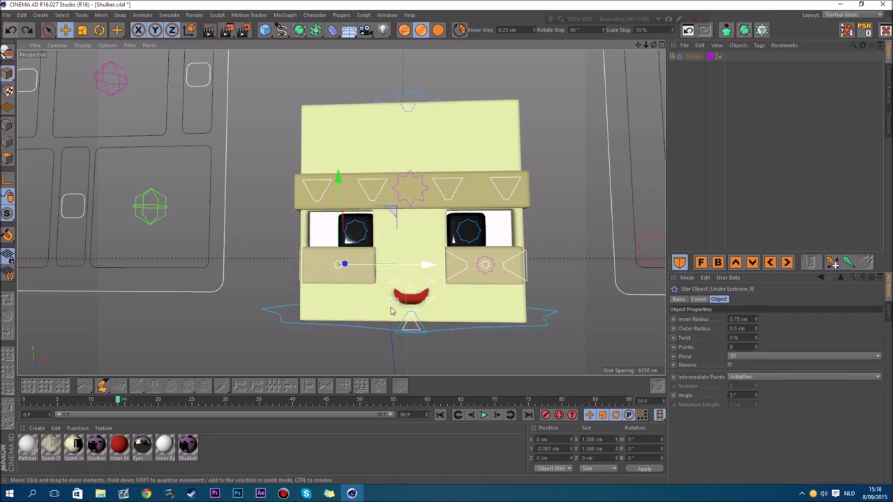
Try moving the Top_Mounth point above the mouth vertically, and undo the move.
{"action": "left_click", "coordinate": [411, 293]}
{"action": "left_click_drag", "start_coordinate": [411, 249], "coordinate": [406, 273]}
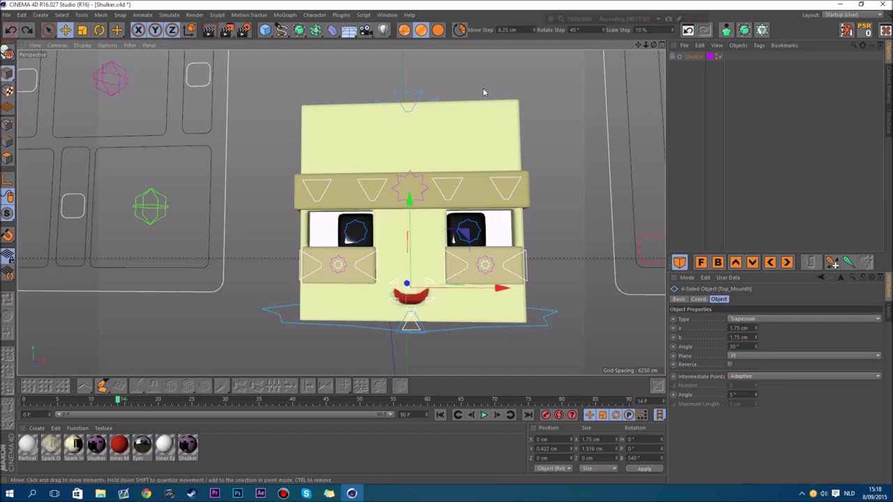
Try raising the Top Head controller to about Y 7.8 cm, examine the bulged head at an angle, and undo the move.
{"action": "left_click", "coordinate": [410, 113]}
{"action": "left_click_drag", "start_coordinate": [406, 96], "coordinate": [408, 125]}
{"action": "left_click_drag", "start_coordinate": [646, 46], "coordinate": [676, 73]}
{"action": "left_click_drag", "start_coordinate": [574, 64], "coordinate": [585, 49]}
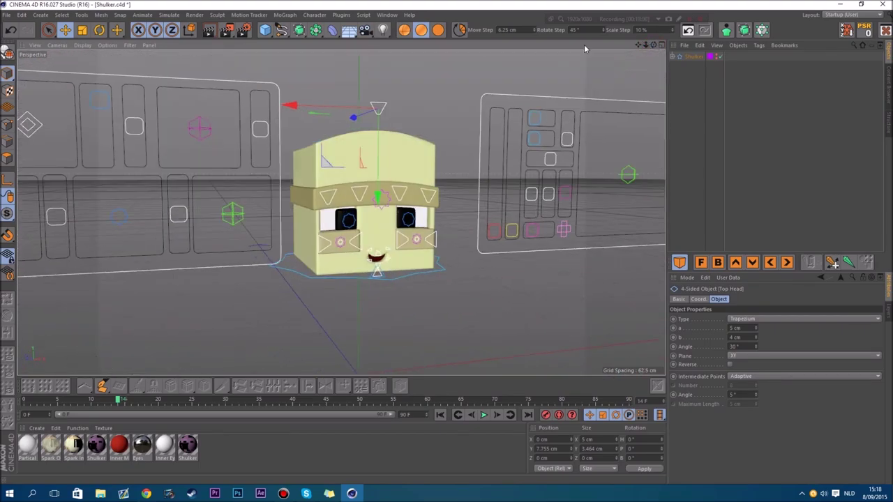
{"action": "left_click", "coordinate": [11, 31]}
Try moving the Bottom Head controller below the chin vertically, and undo the move.
{"action": "scroll", "coordinate": [409, 275], "scroll_direction": "up", "scroll_amount": 2}
{"action": "left_click", "coordinate": [378, 278]}
{"action": "scroll", "coordinate": [379, 279], "scroll_direction": "up", "scroll_amount": 2}
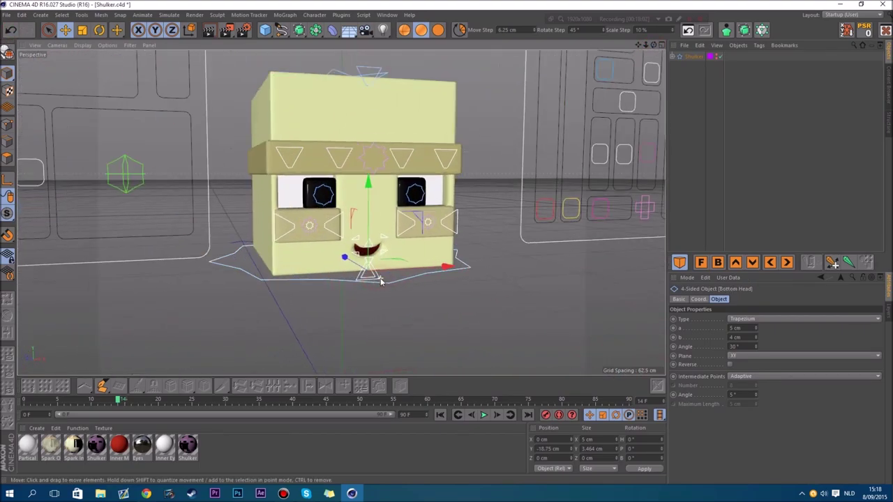
{"action": "left_click_drag", "start_coordinate": [366, 240], "coordinate": [367, 276]}
{"action": "left_click", "coordinate": [11, 31]}
Try moving the small 4-Side chin controller in depth and down to about Y -3 cm, and undo the moves.
{"action": "scroll", "coordinate": [362, 318], "scroll_direction": "up", "scroll_amount": 3}
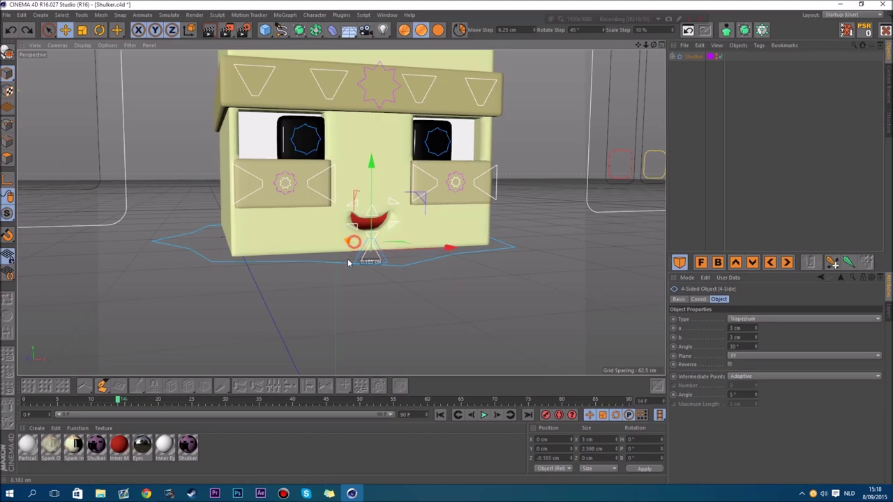
{"action": "left_click_drag", "start_coordinate": [349, 263], "coordinate": [350, 265]}
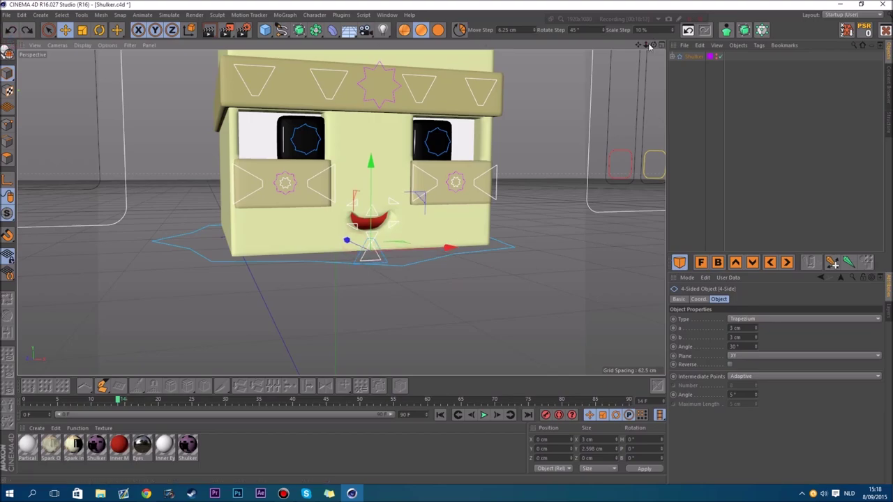
{"action": "left_click_drag", "start_coordinate": [648, 46], "coordinate": [654, 47]}
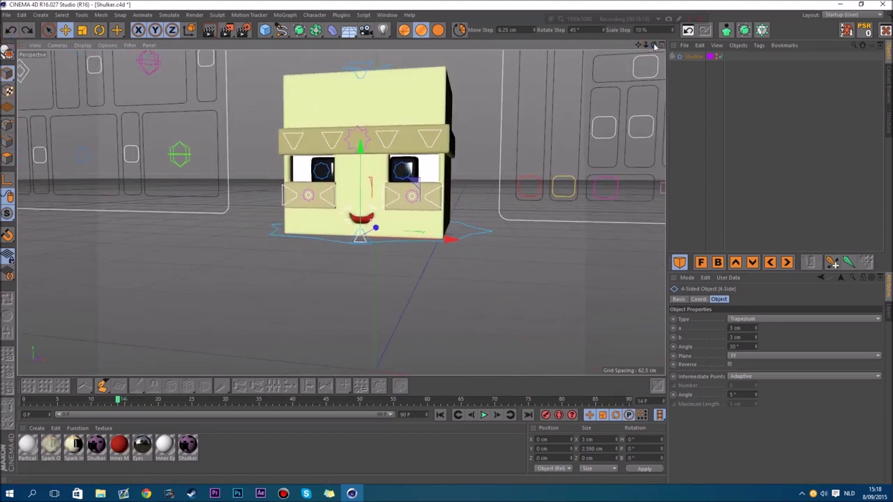
{"action": "scroll", "coordinate": [357, 240], "scroll_direction": "up", "scroll_amount": 2}
{"action": "left_click_drag", "start_coordinate": [363, 235], "coordinate": [360, 228]}
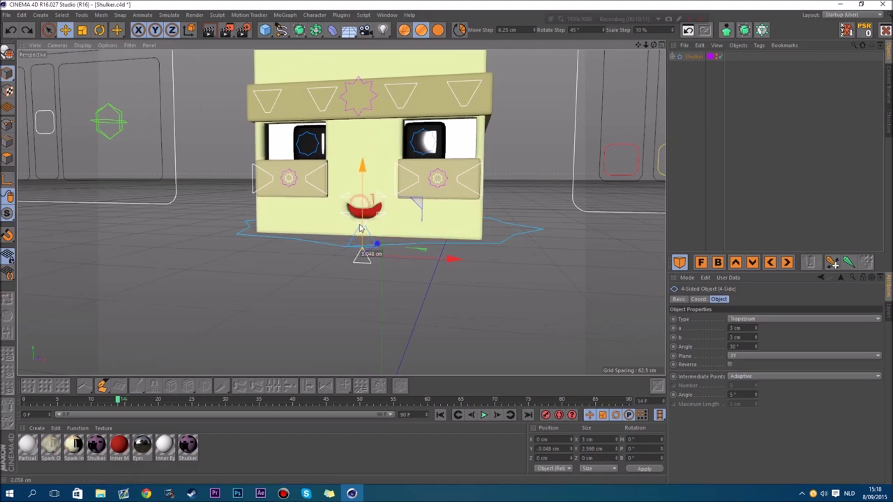
{"action": "left_click", "coordinate": [6, 32]}
Try lowering the Bottom Head controller by about 3.4 cm, and undo the move.
{"action": "left_click_drag", "start_coordinate": [362, 204], "coordinate": [359, 223]}
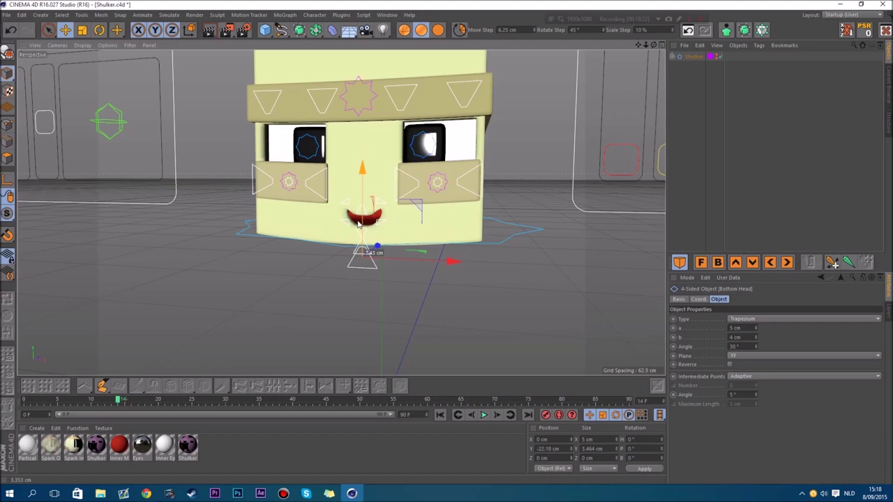
{"action": "left_click", "coordinate": [10, 29]}
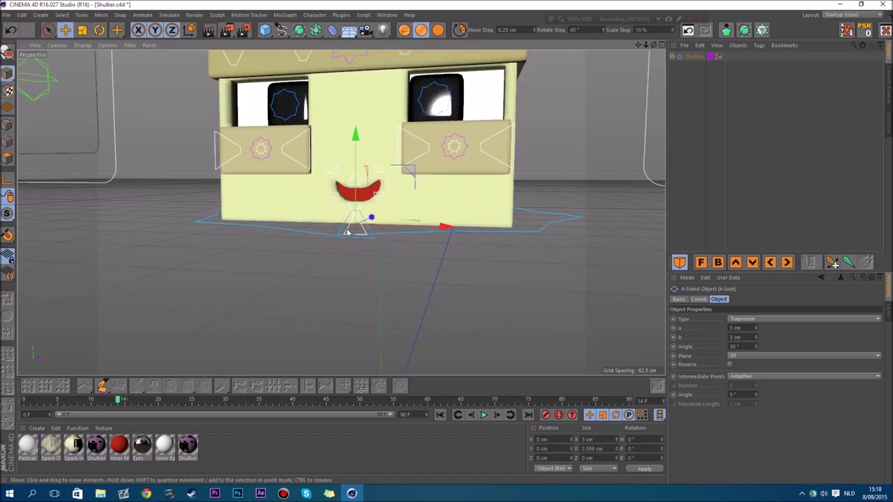
Try lowering the Mounth Open/Close slider to about Y -3.6 cm with head movement disabled, and undo the move.
{"action": "left_click_drag", "start_coordinate": [646, 45], "coordinate": [654, 45]}
{"action": "left_click_drag", "start_coordinate": [646, 45], "coordinate": [639, 47]}
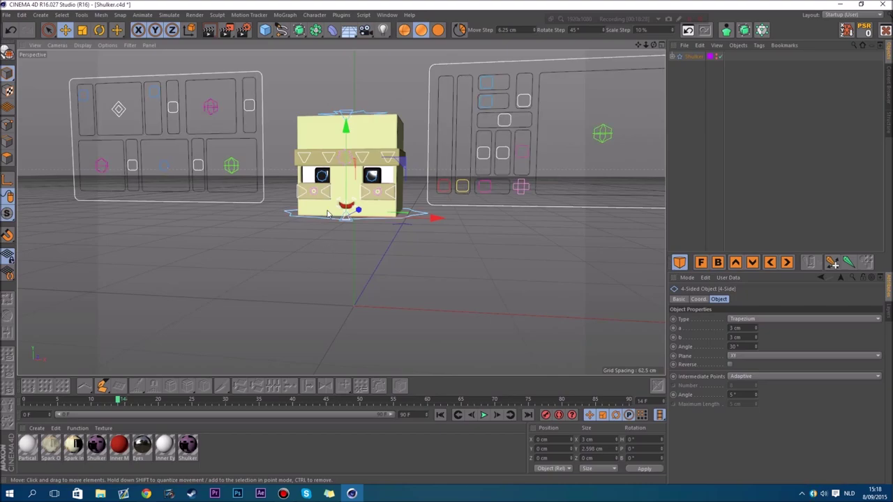
{"action": "scroll", "coordinate": [131, 89], "scroll_direction": "up", "scroll_amount": 2}
{"action": "left_click", "coordinate": [65, 84]}
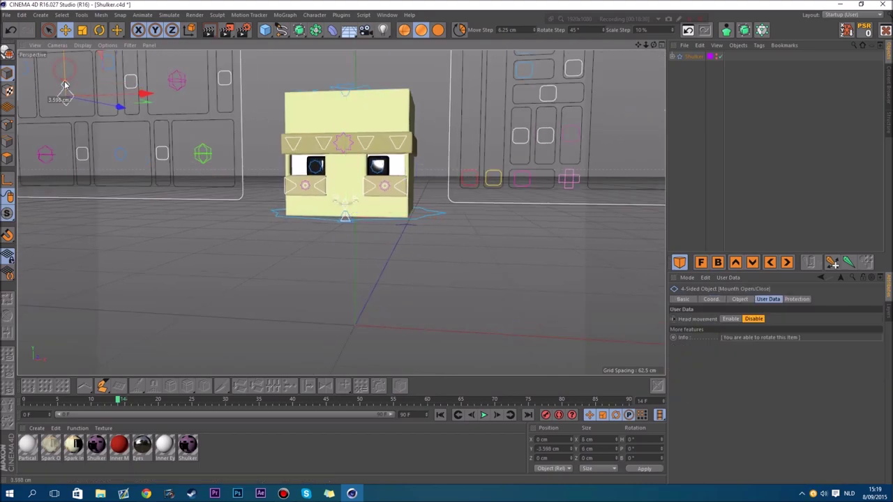
{"action": "left_click", "coordinate": [9, 30]}
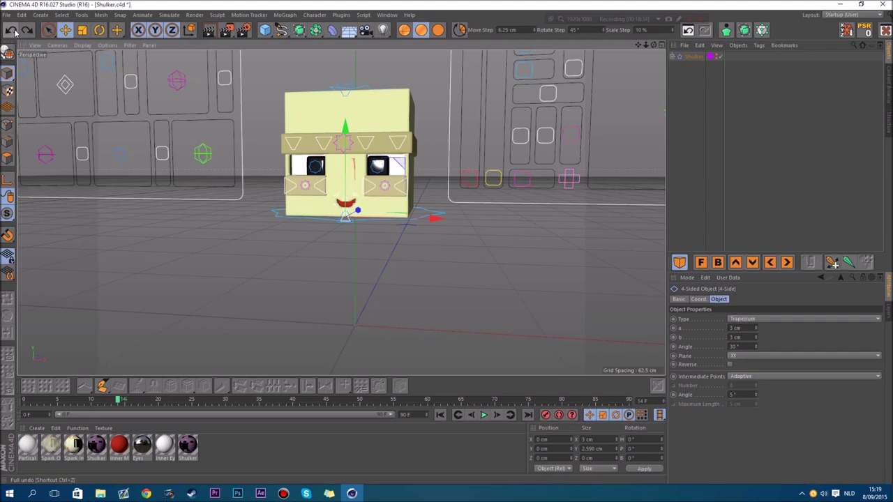
Enable Head movement in the Mounth Open/Close slider's user data.
{"action": "left_click", "coordinate": [70, 83]}
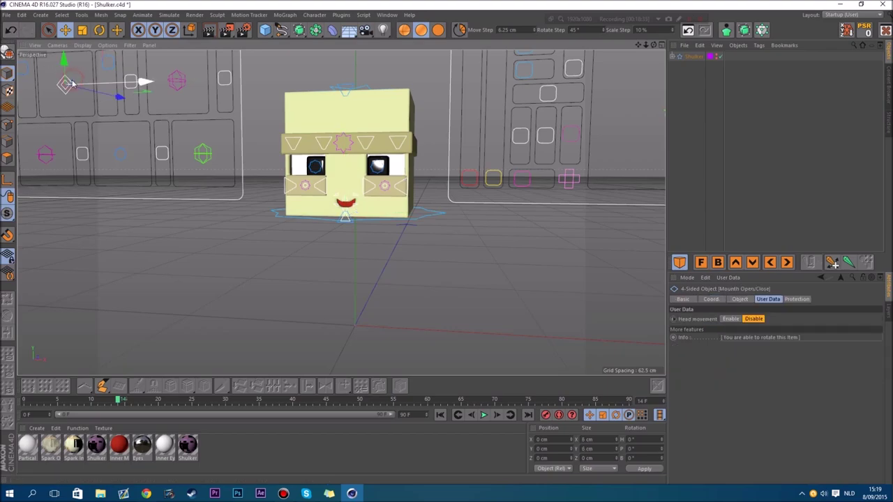
{"action": "left_click", "coordinate": [730, 320]}
Try lowering the small 4-Side chin controller to about Y -5.5 cm, and undo the move.
{"action": "left_click", "coordinate": [344, 220]}
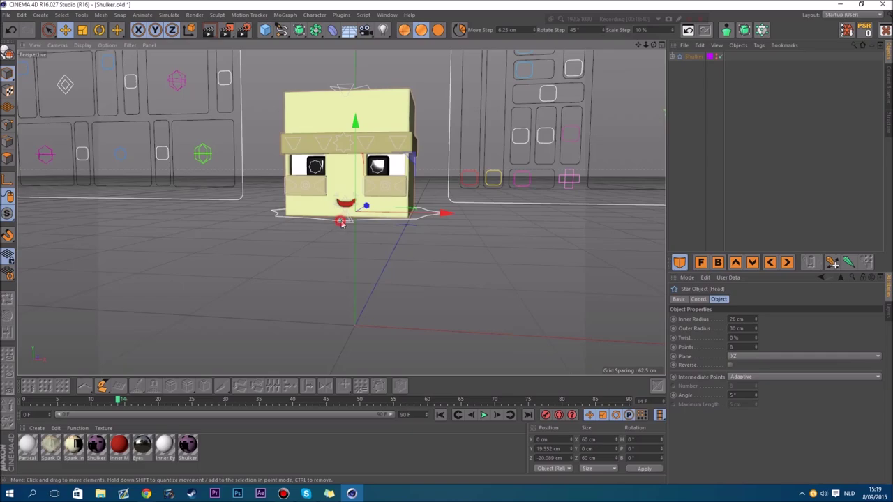
{"action": "left_click", "coordinate": [342, 218]}
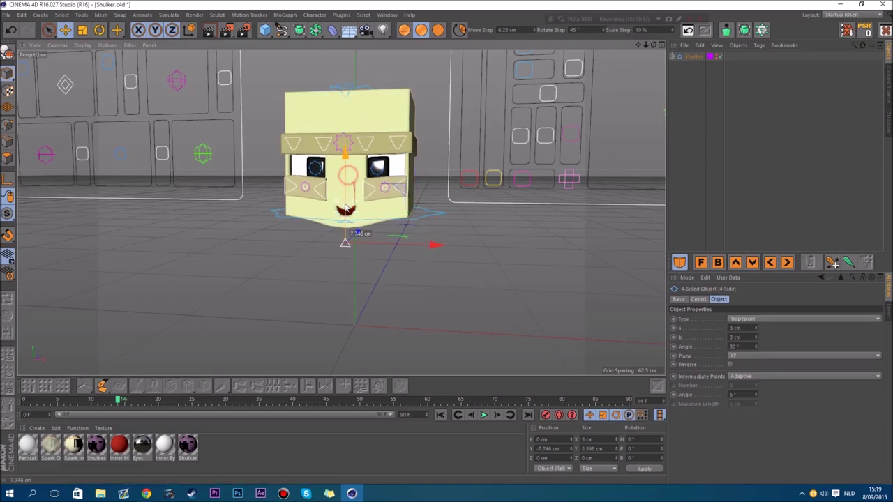
{"action": "left_click_drag", "start_coordinate": [342, 210], "coordinate": [341, 197]}
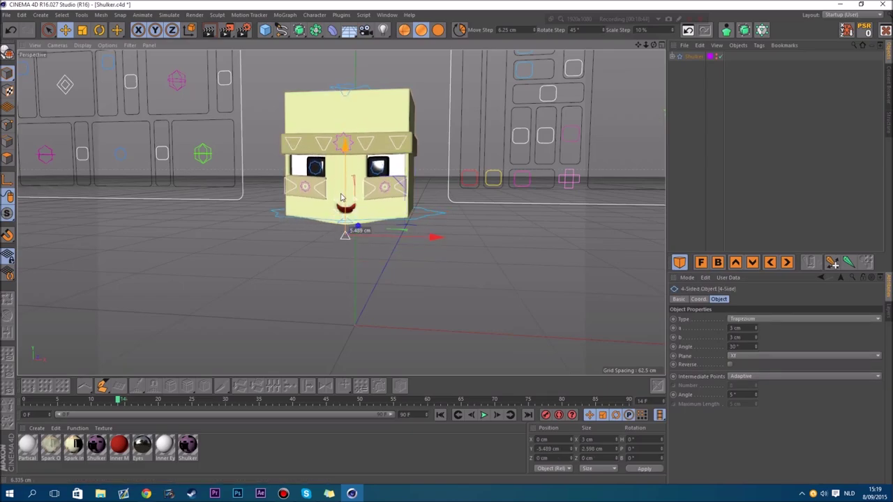
{"action": "key", "text": "ctrl+z"}
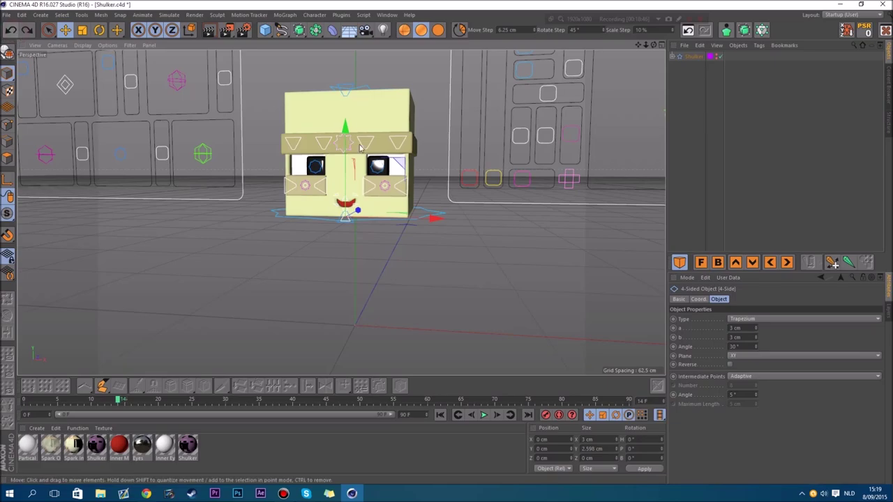
Try shifting Eye Controller_L to about X -7.5 cm and Y 0.8 cm, and display the Shulker object's custom settings.
{"action": "scroll", "coordinate": [374, 188], "scroll_direction": "up", "scroll_amount": 3}
{"action": "left_click_drag", "start_coordinate": [646, 46], "coordinate": [652, 46]}
{"action": "scroll", "coordinate": [356, 220], "scroll_direction": "up", "scroll_amount": 2}
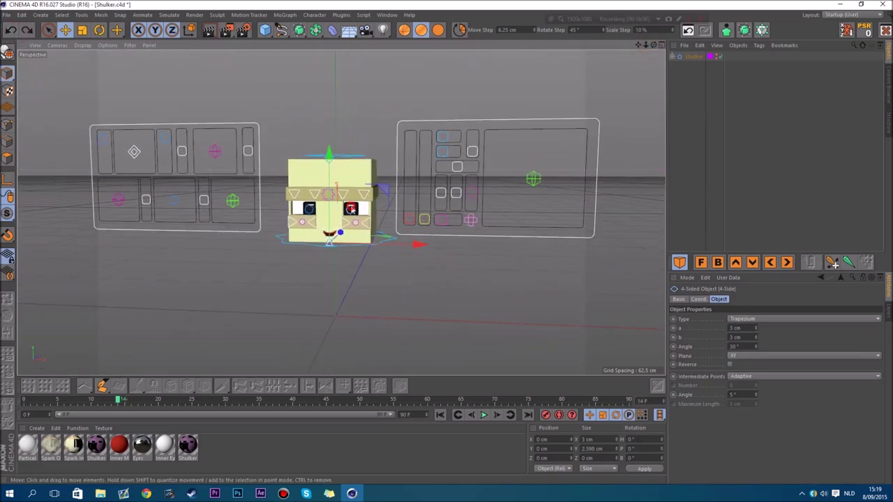
{"action": "left_click", "coordinate": [350, 209]}
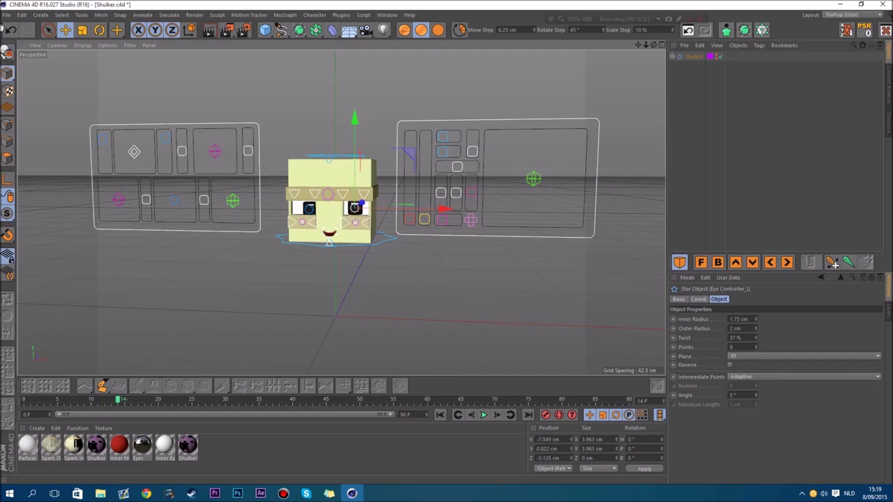
{"action": "left_click", "coordinate": [701, 59]}
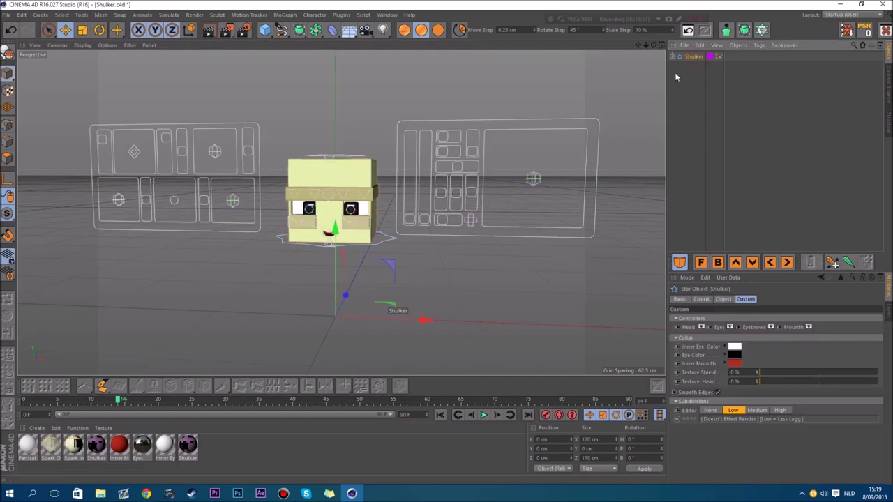
Try moving Control panel_L up and away from the head and raising the opposite control panel, and undo both moves.
{"action": "left_click_drag", "start_coordinate": [644, 45], "coordinate": [592, 116]}
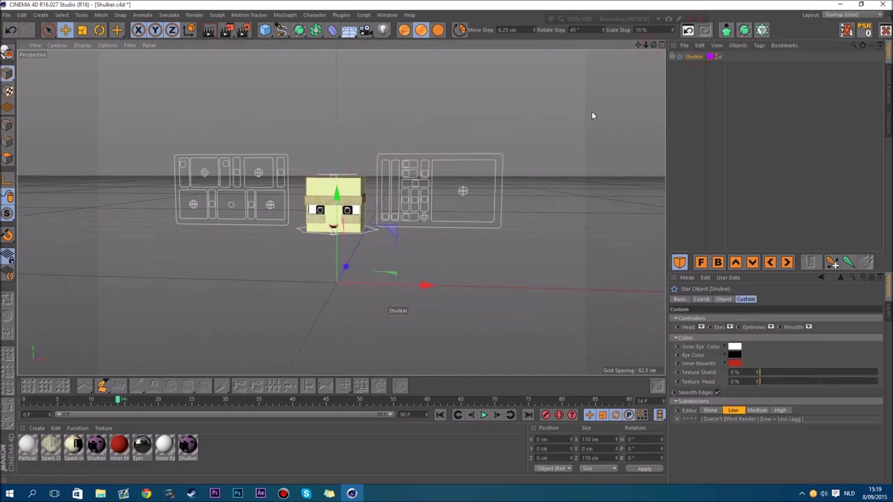
{"action": "left_click", "coordinate": [493, 156]}
{"action": "left_click_drag", "start_coordinate": [453, 161], "coordinate": [492, 139]}
{"action": "left_click_drag", "start_coordinate": [283, 165], "coordinate": [282, 111]}
{"action": "left_click", "coordinate": [12, 30]}
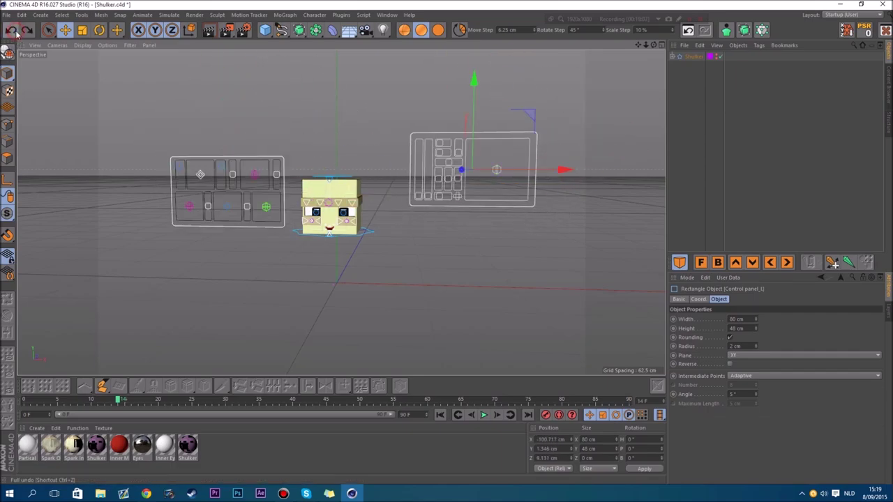
{"action": "left_click", "coordinate": [12, 30]}
{"action": "left_click", "coordinate": [12, 30]}
{"action": "left_click", "coordinate": [12, 30]}
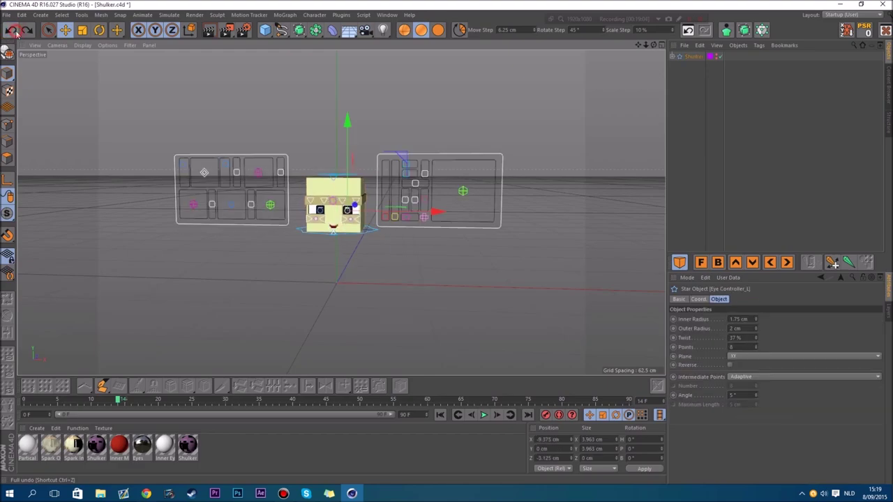
{"action": "left_click", "coordinate": [12, 30]}
{"action": "left_click", "coordinate": [13, 31]}
{"action": "left_click", "coordinate": [14, 32]}
{"action": "left_click", "coordinate": [14, 31]}
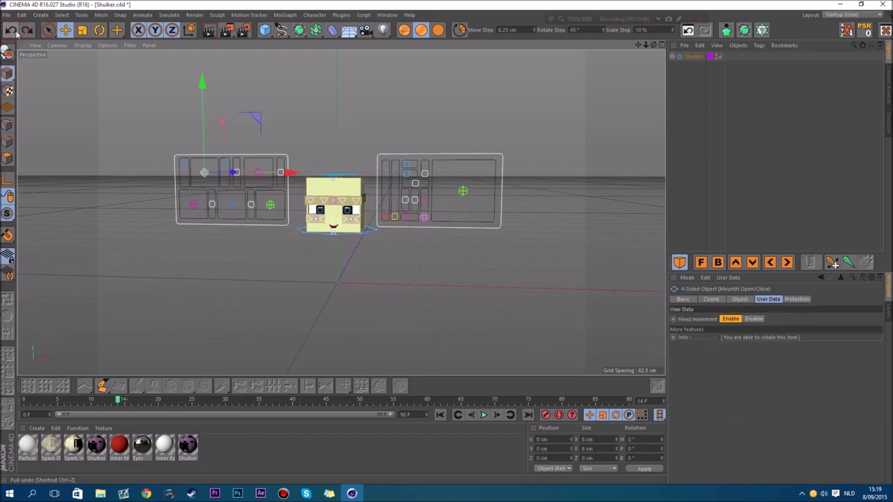
{"action": "left_click", "coordinate": [14, 31]}
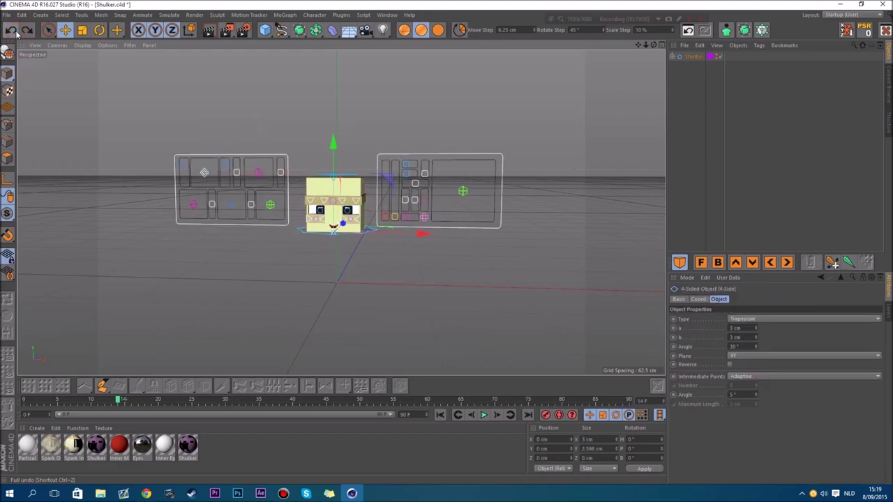
Select the Control panel_L frame beside the head.
{"action": "mouse_move", "coordinate": [646, 46]}
{"action": "left_mouse_down"}
{"action": "mouse_move", "coordinate": [625, 46]}
{"action": "mouse_move", "coordinate": [654, 46]}
{"action": "left_mouse_up"}
{"action": "left_click", "coordinate": [542, 147]}
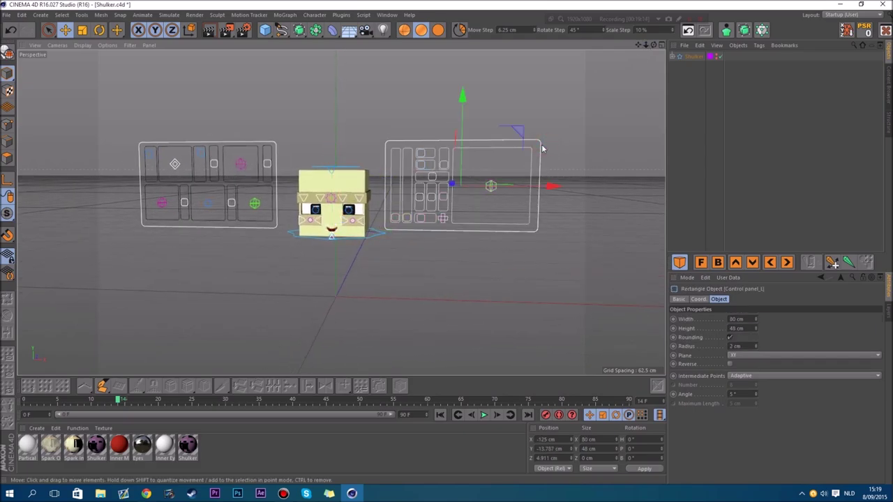